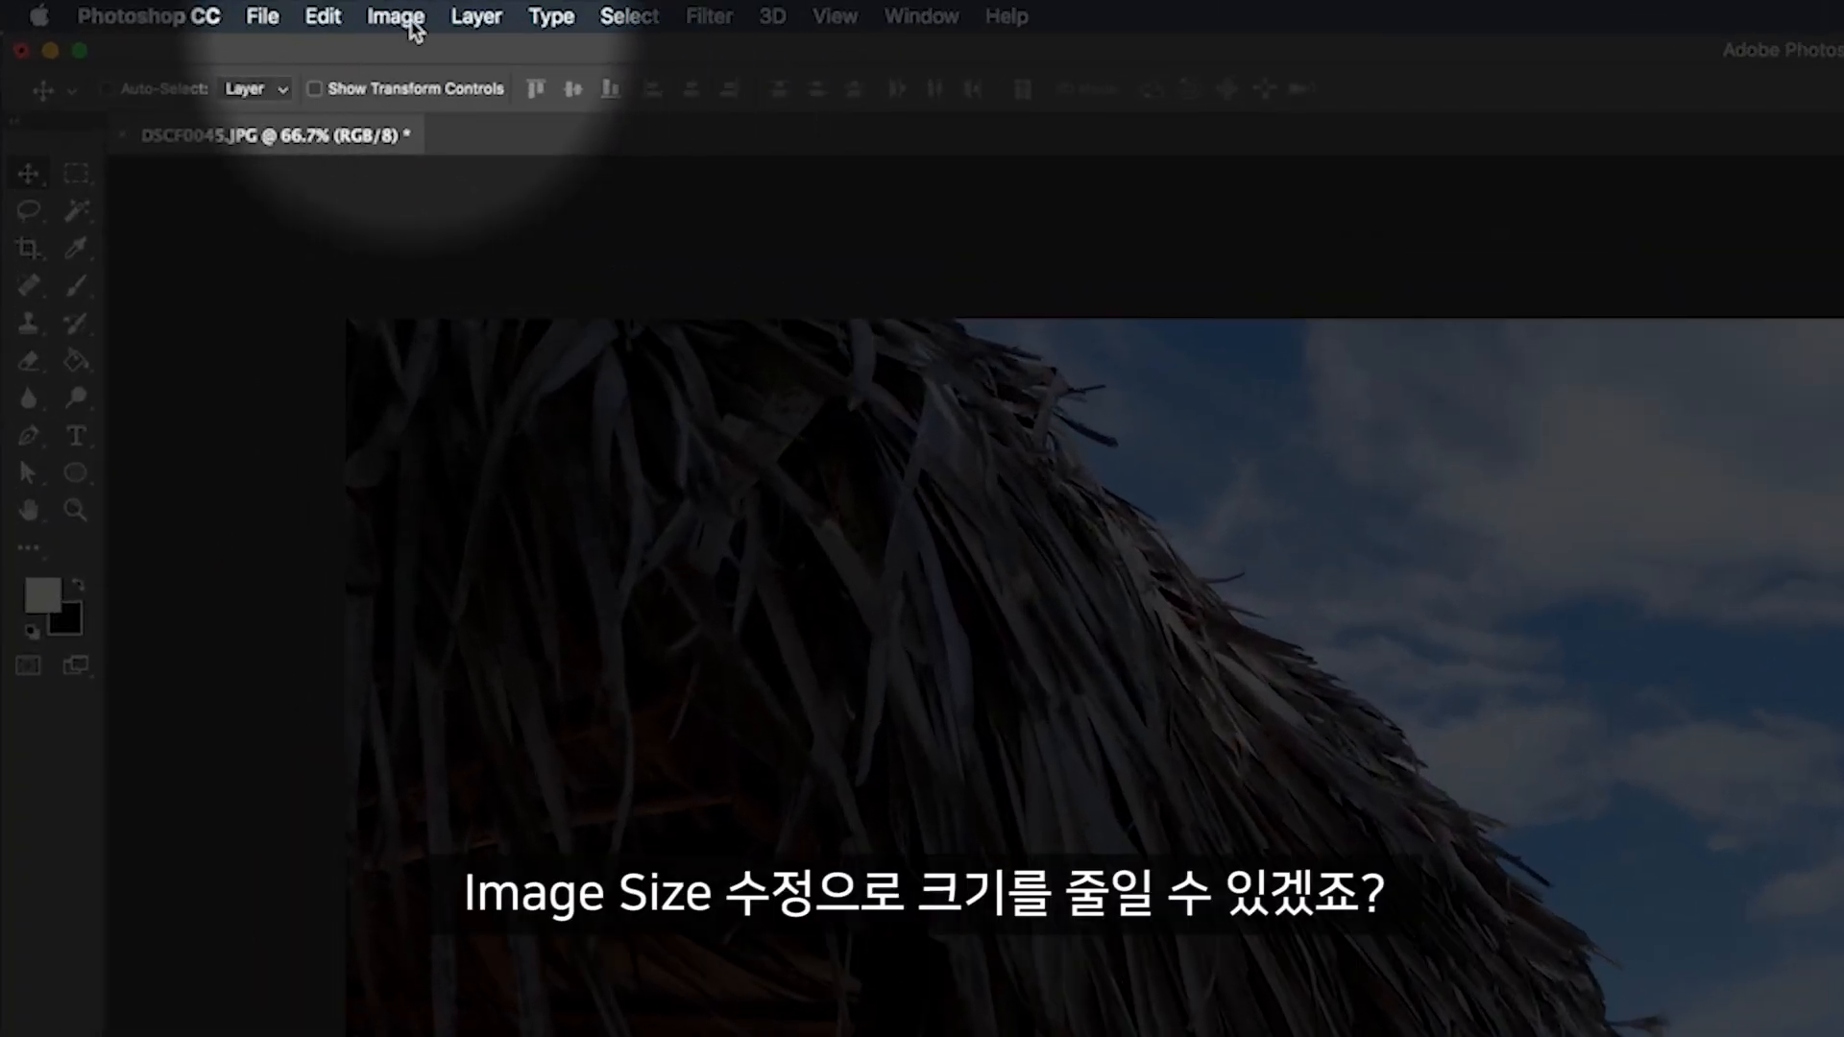
Resize the beach photo to a width of 1000 pixels with Image Size
left_click(395, 16)
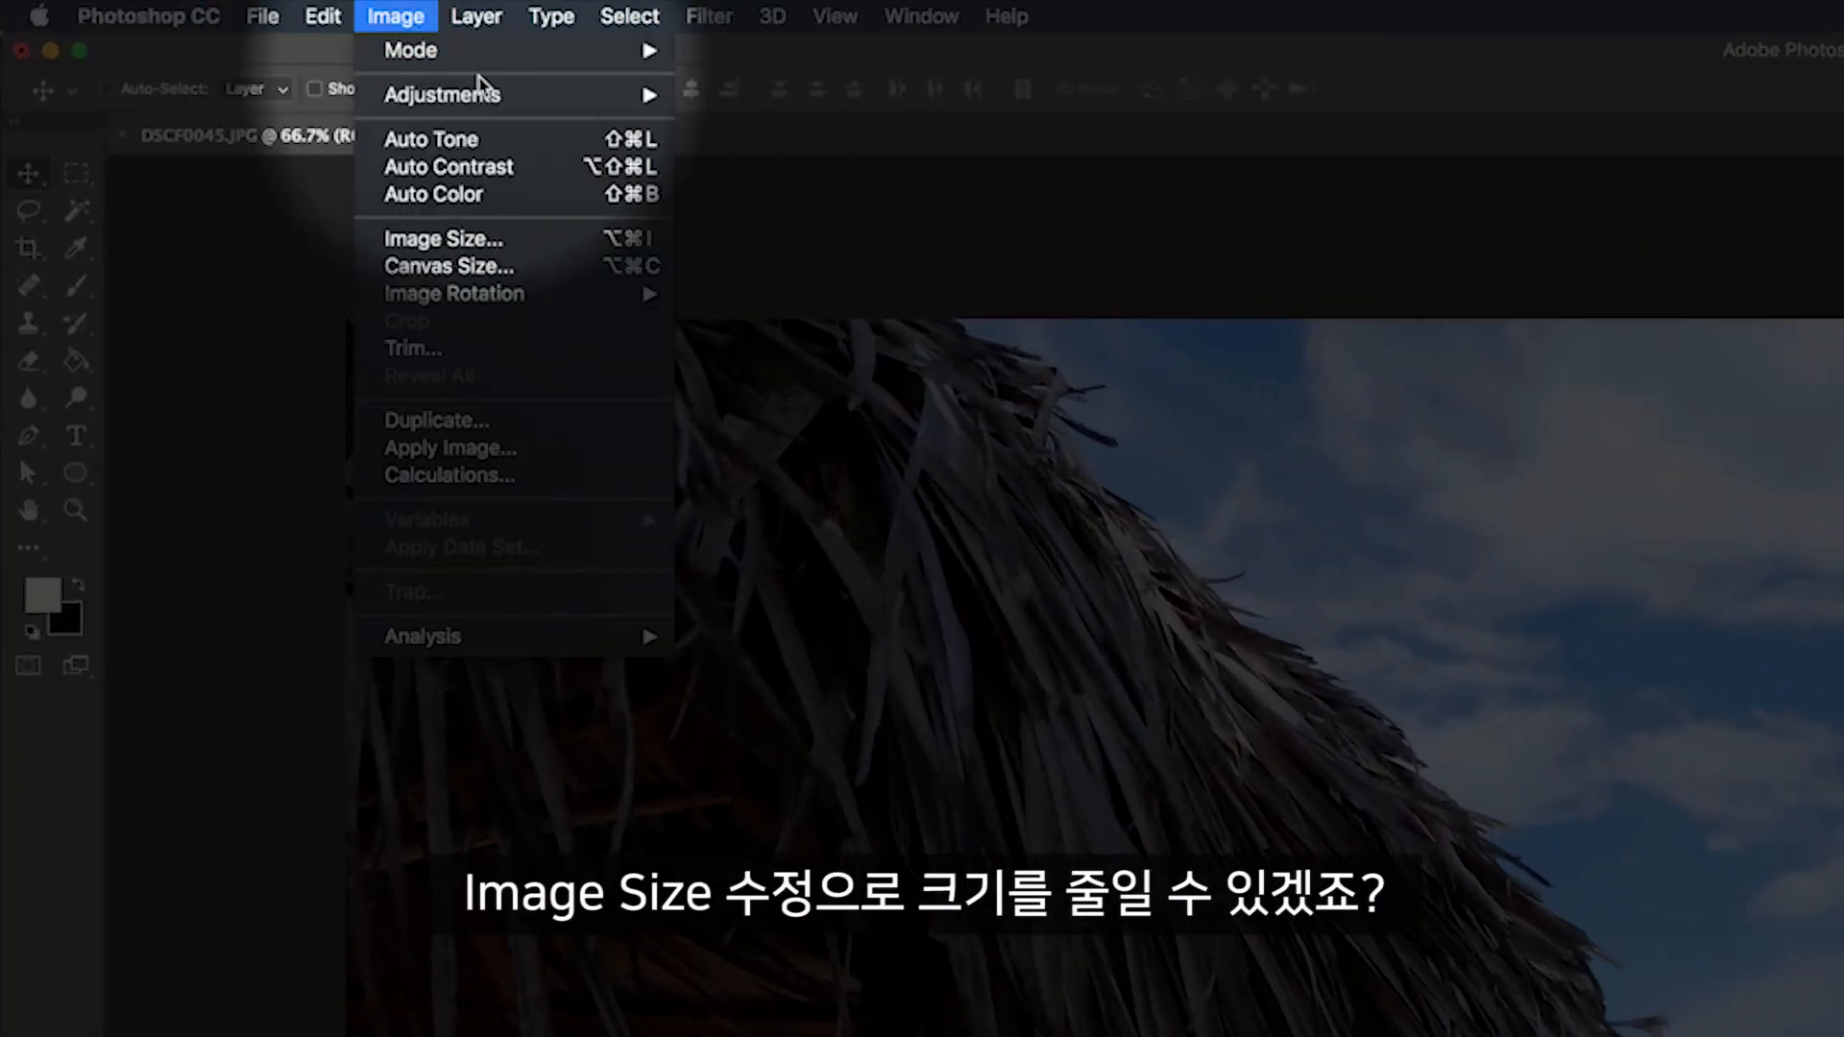
left_click(485, 236)
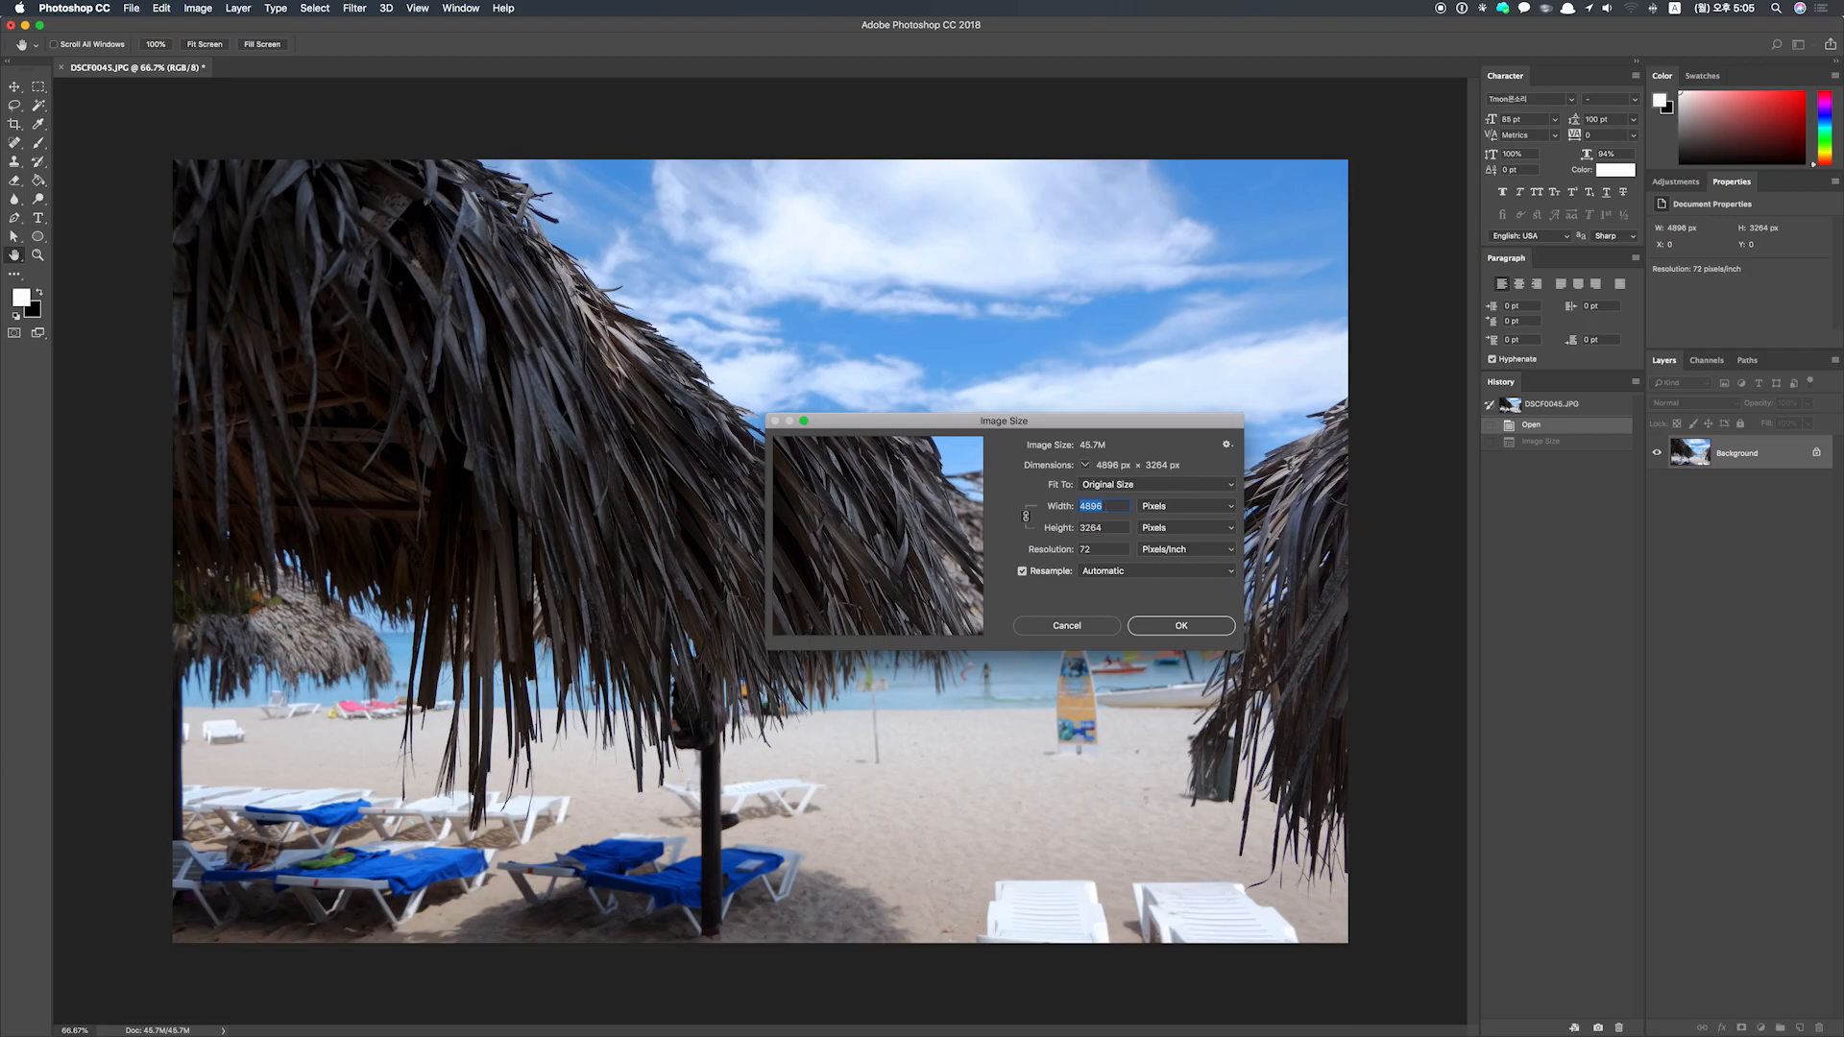
type("1000")
left_click(1200, 628)
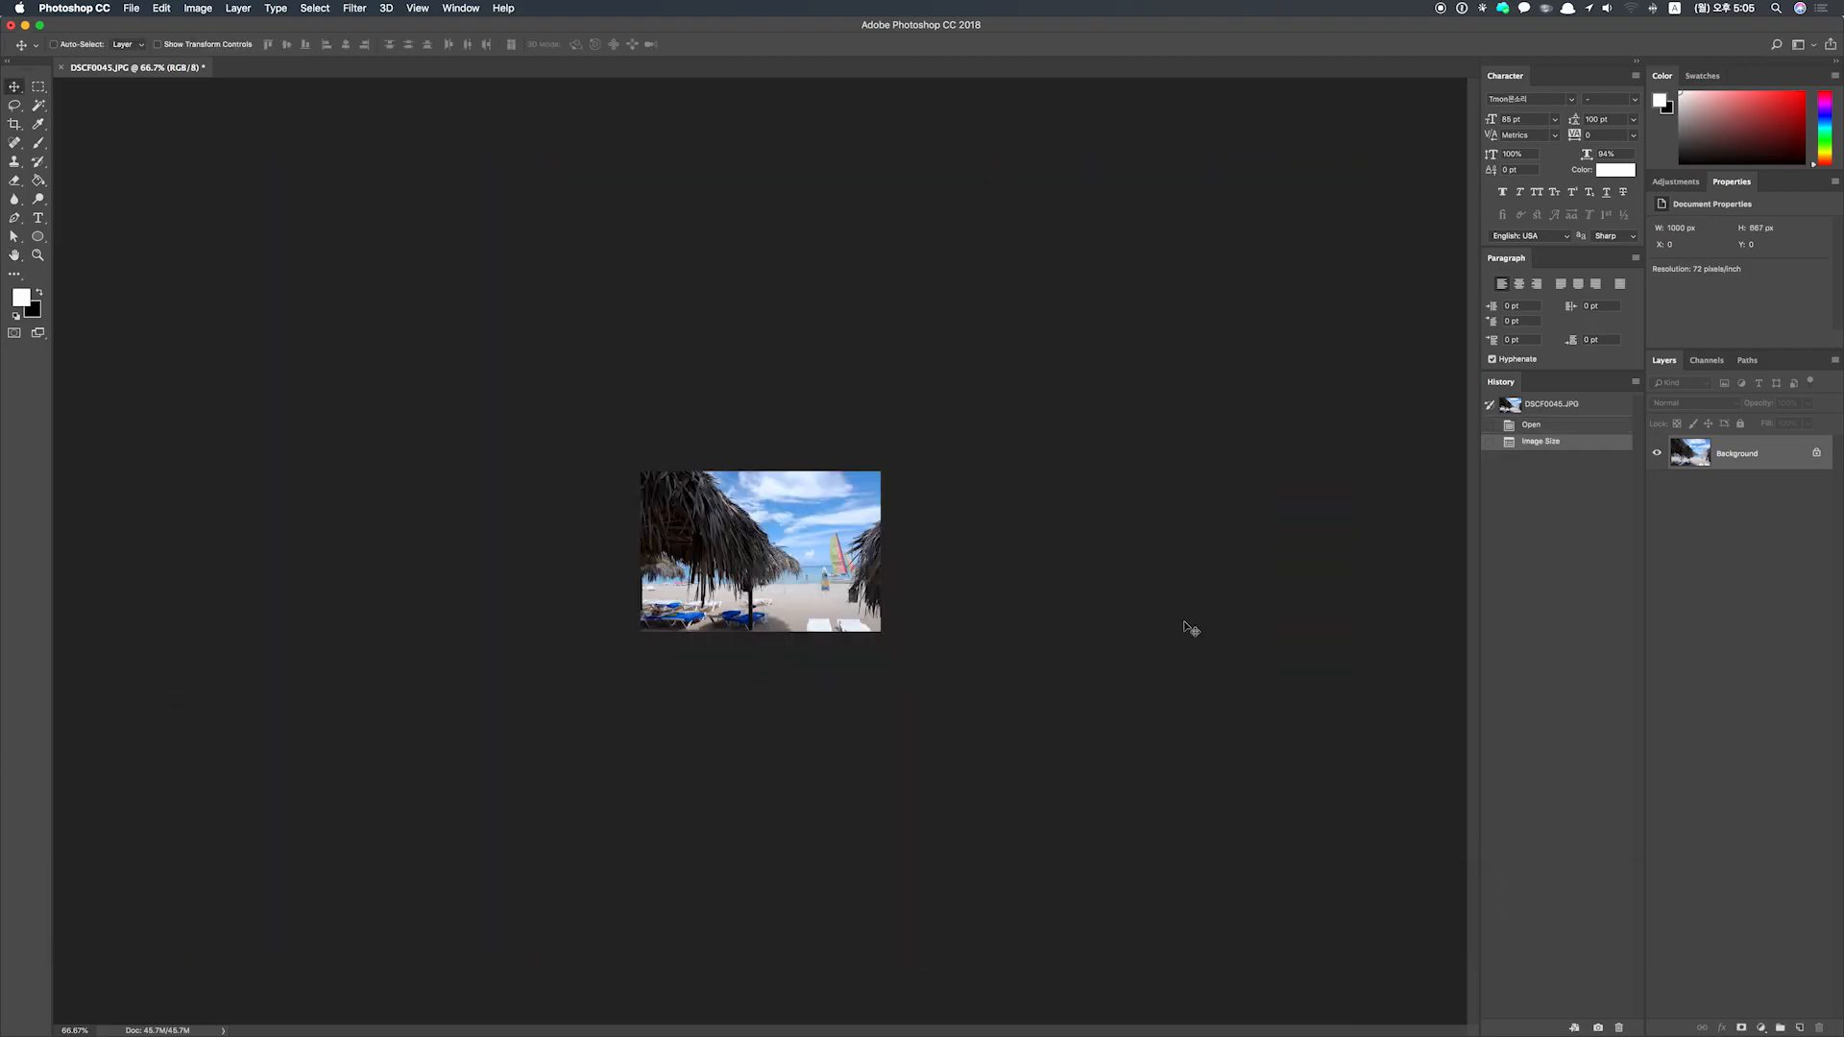
Try saving the resized photo as a JPEG named DSCF0045.jpg in the Photos folder, and return the image to its opened state
key("super+shift+s")
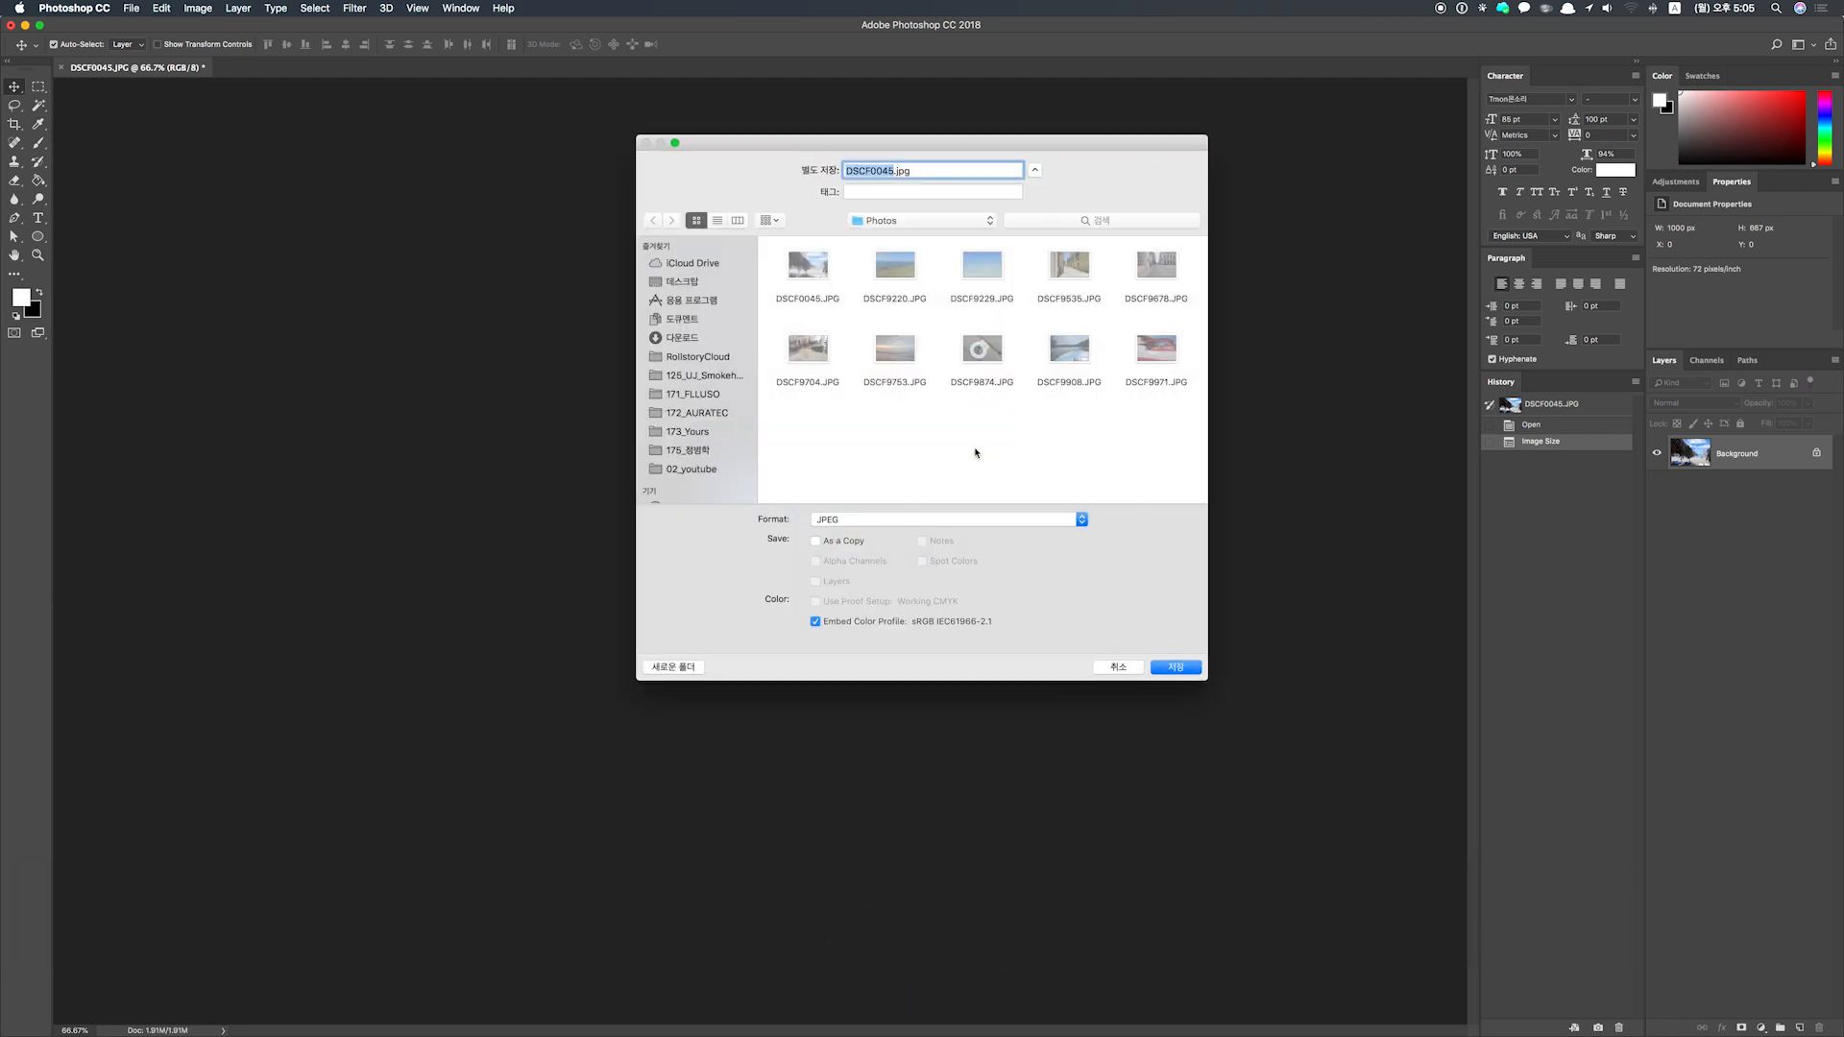
key("Return")
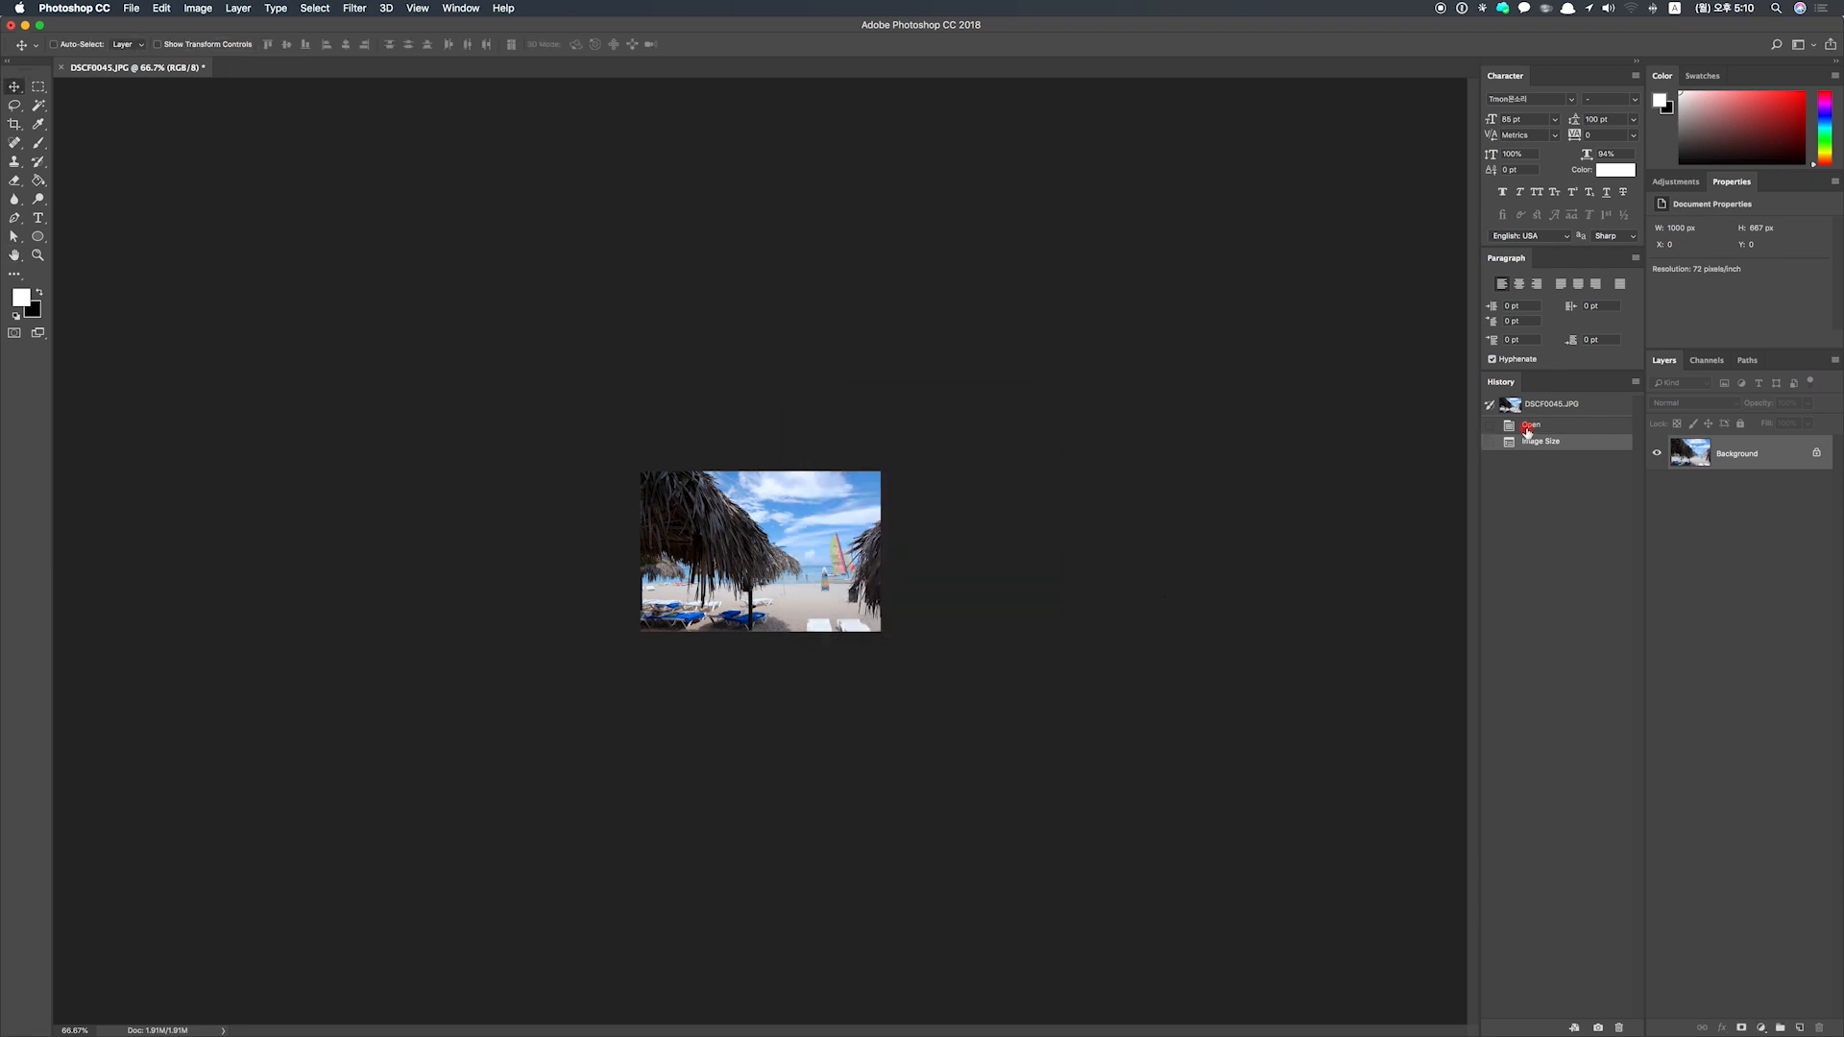
left_click(1527, 427)
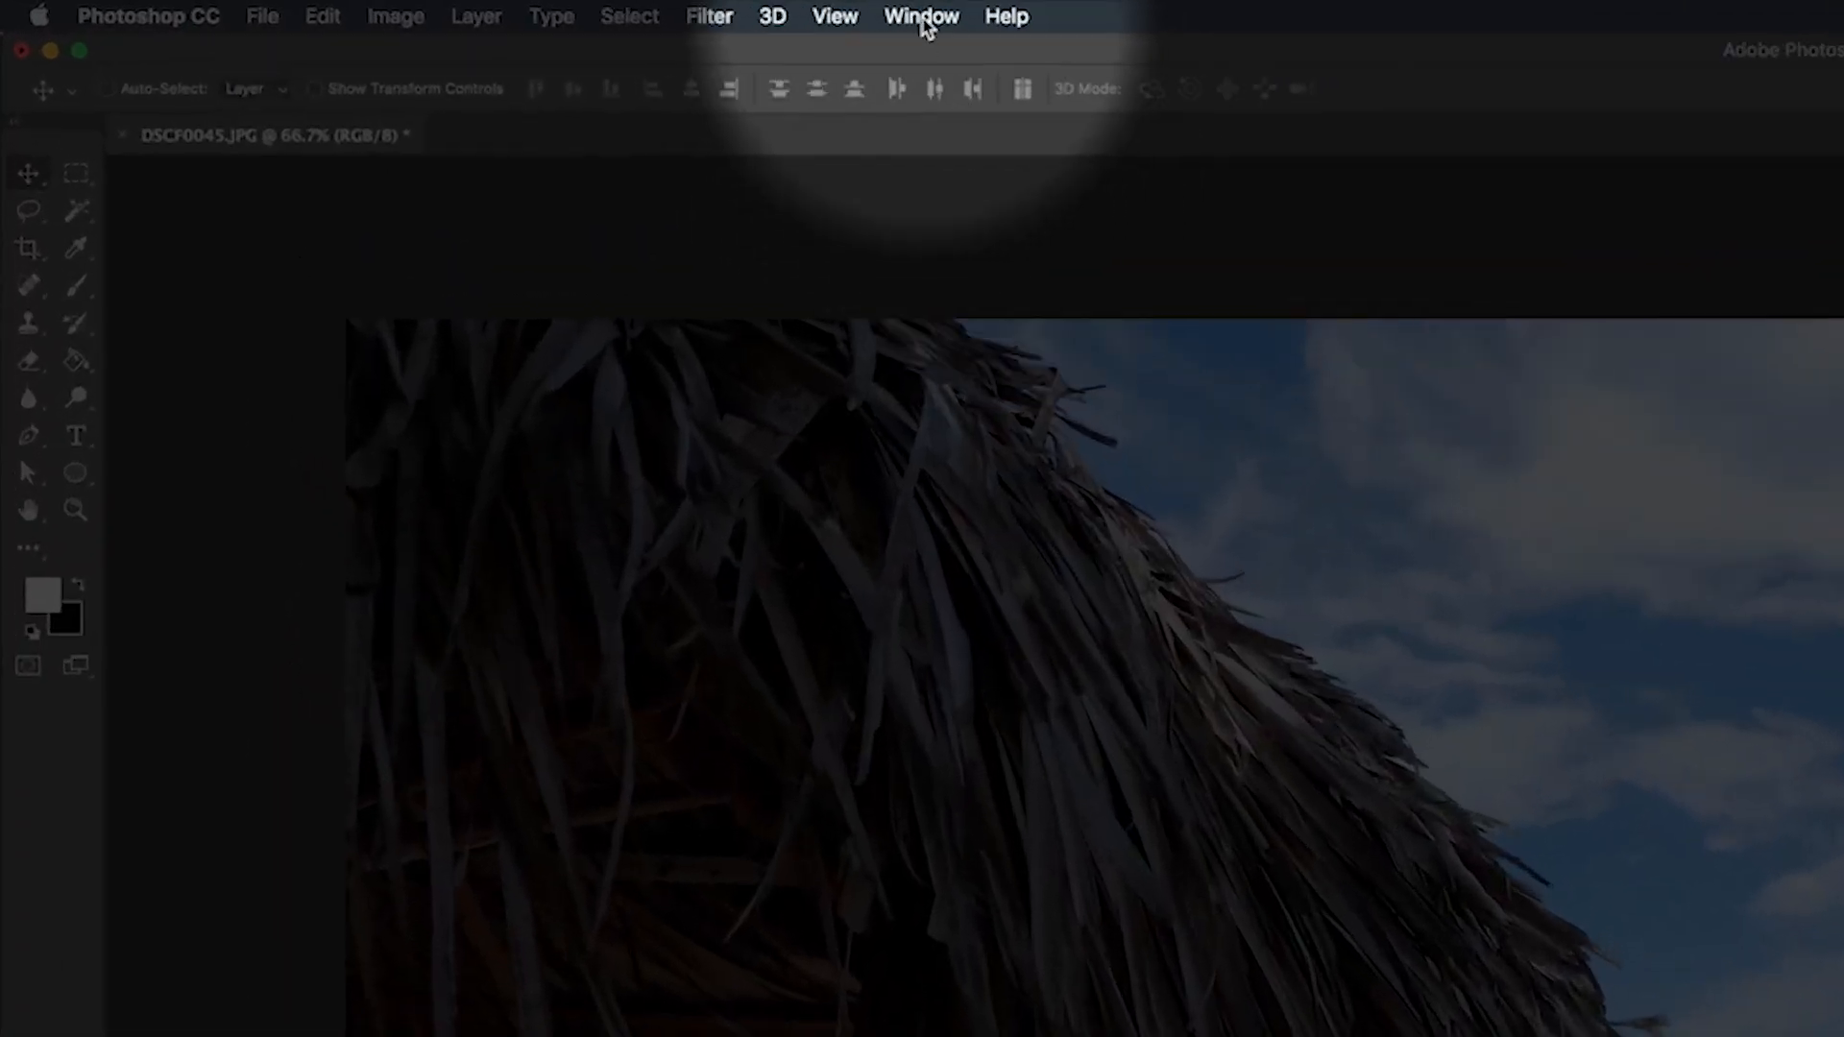
Show the Actions panel
left_click(923, 20)
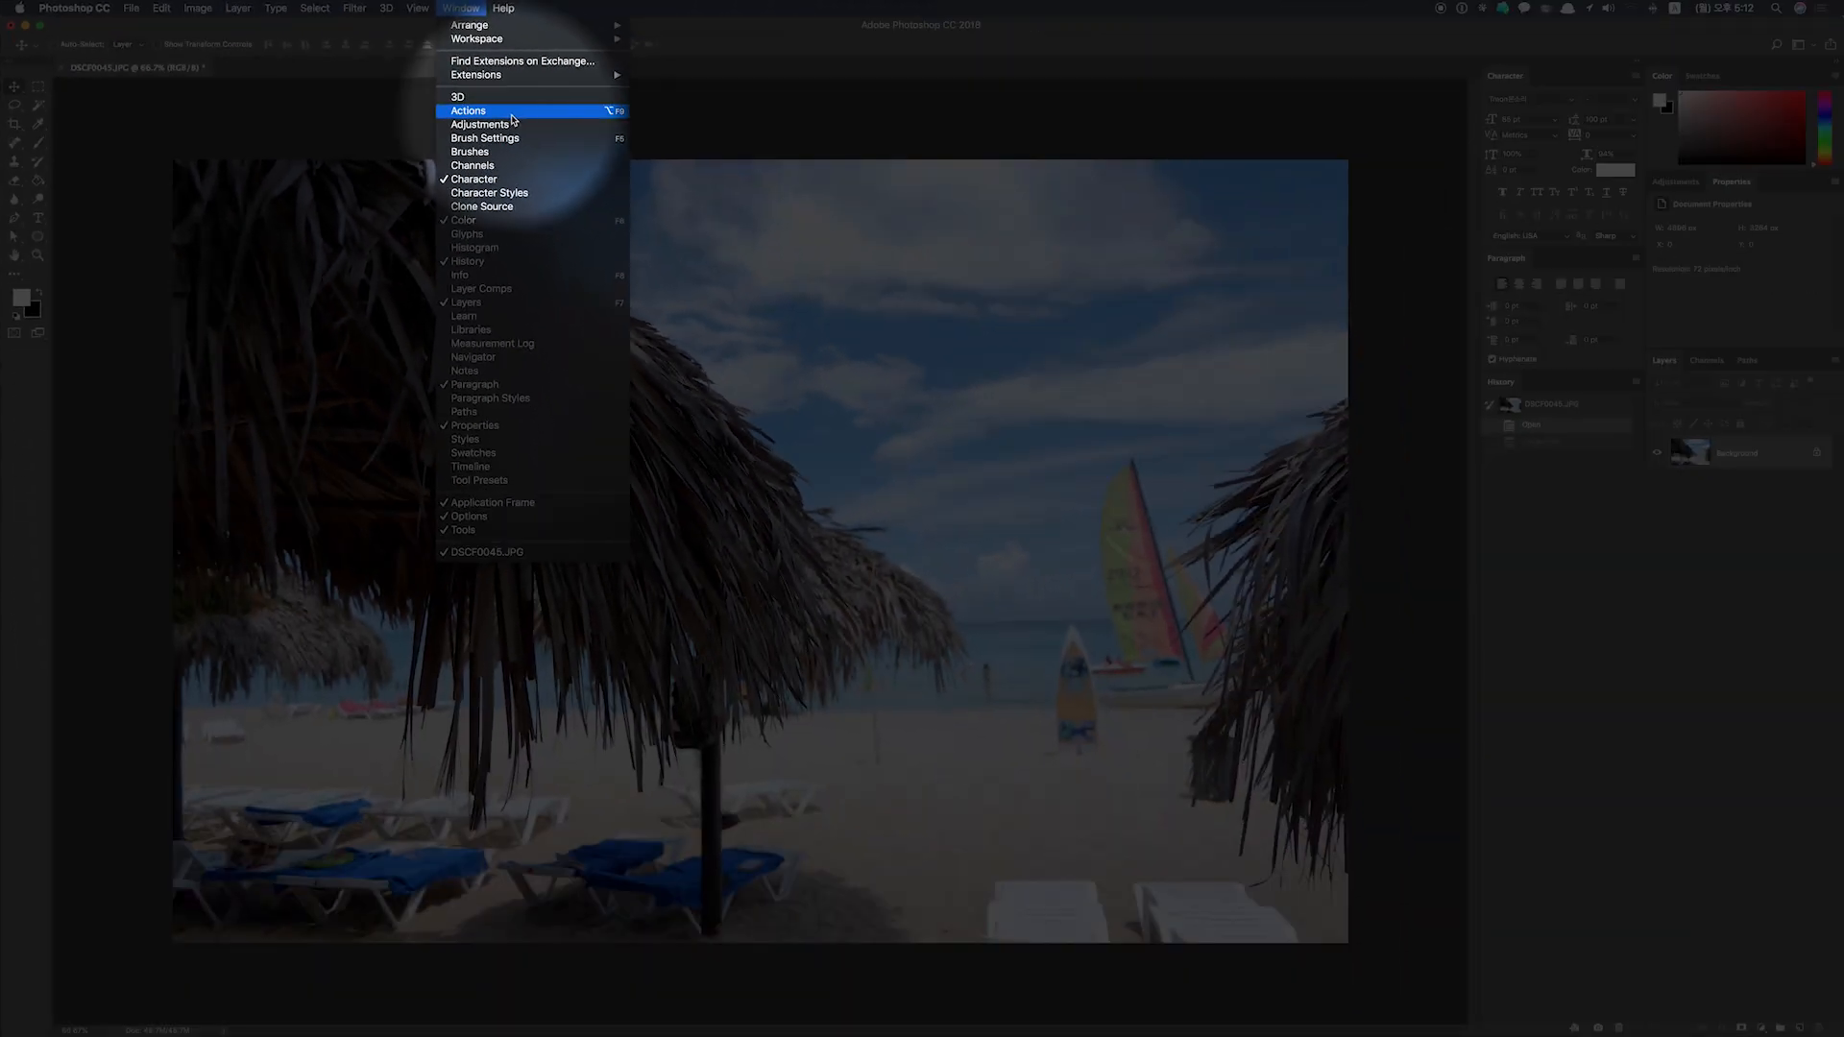
left_click(1023, 225)
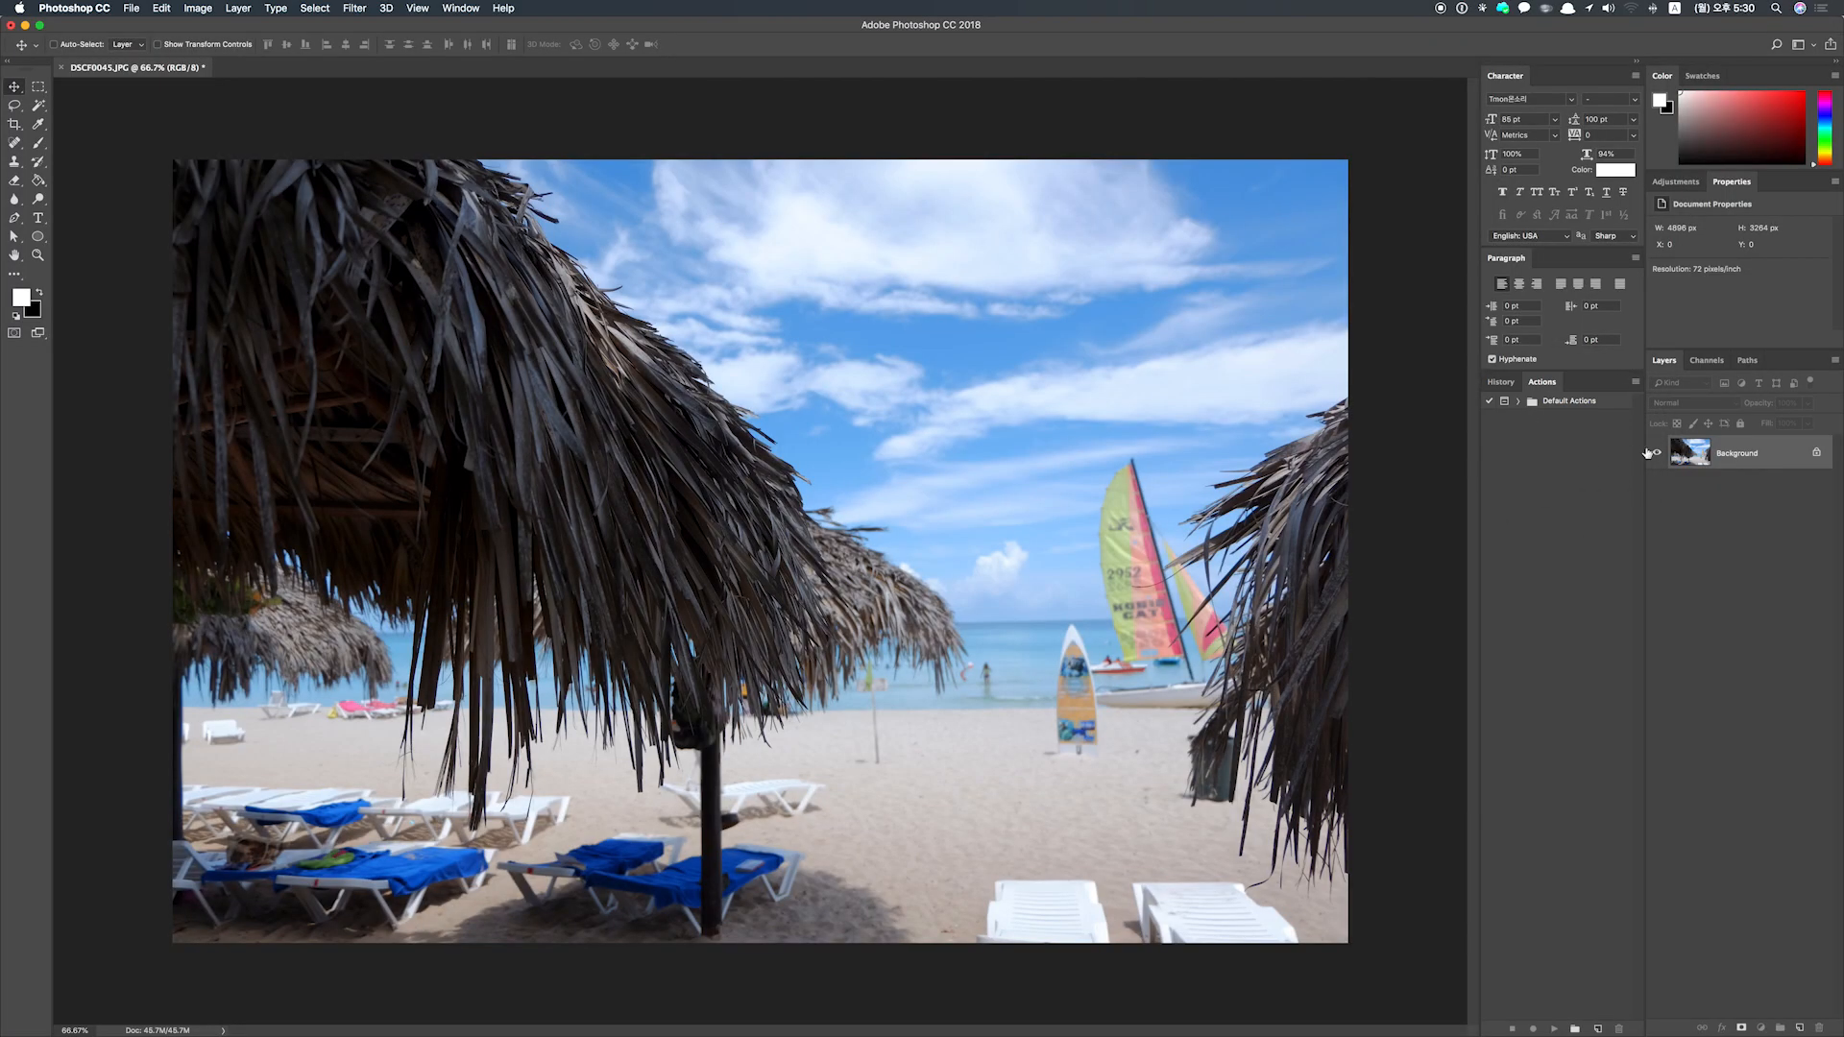
mouse_move(1734, 454)
left_mouse_down()
mouse_move(1732, 510)
mouse_move(1733, 484)
left_mouse_up()
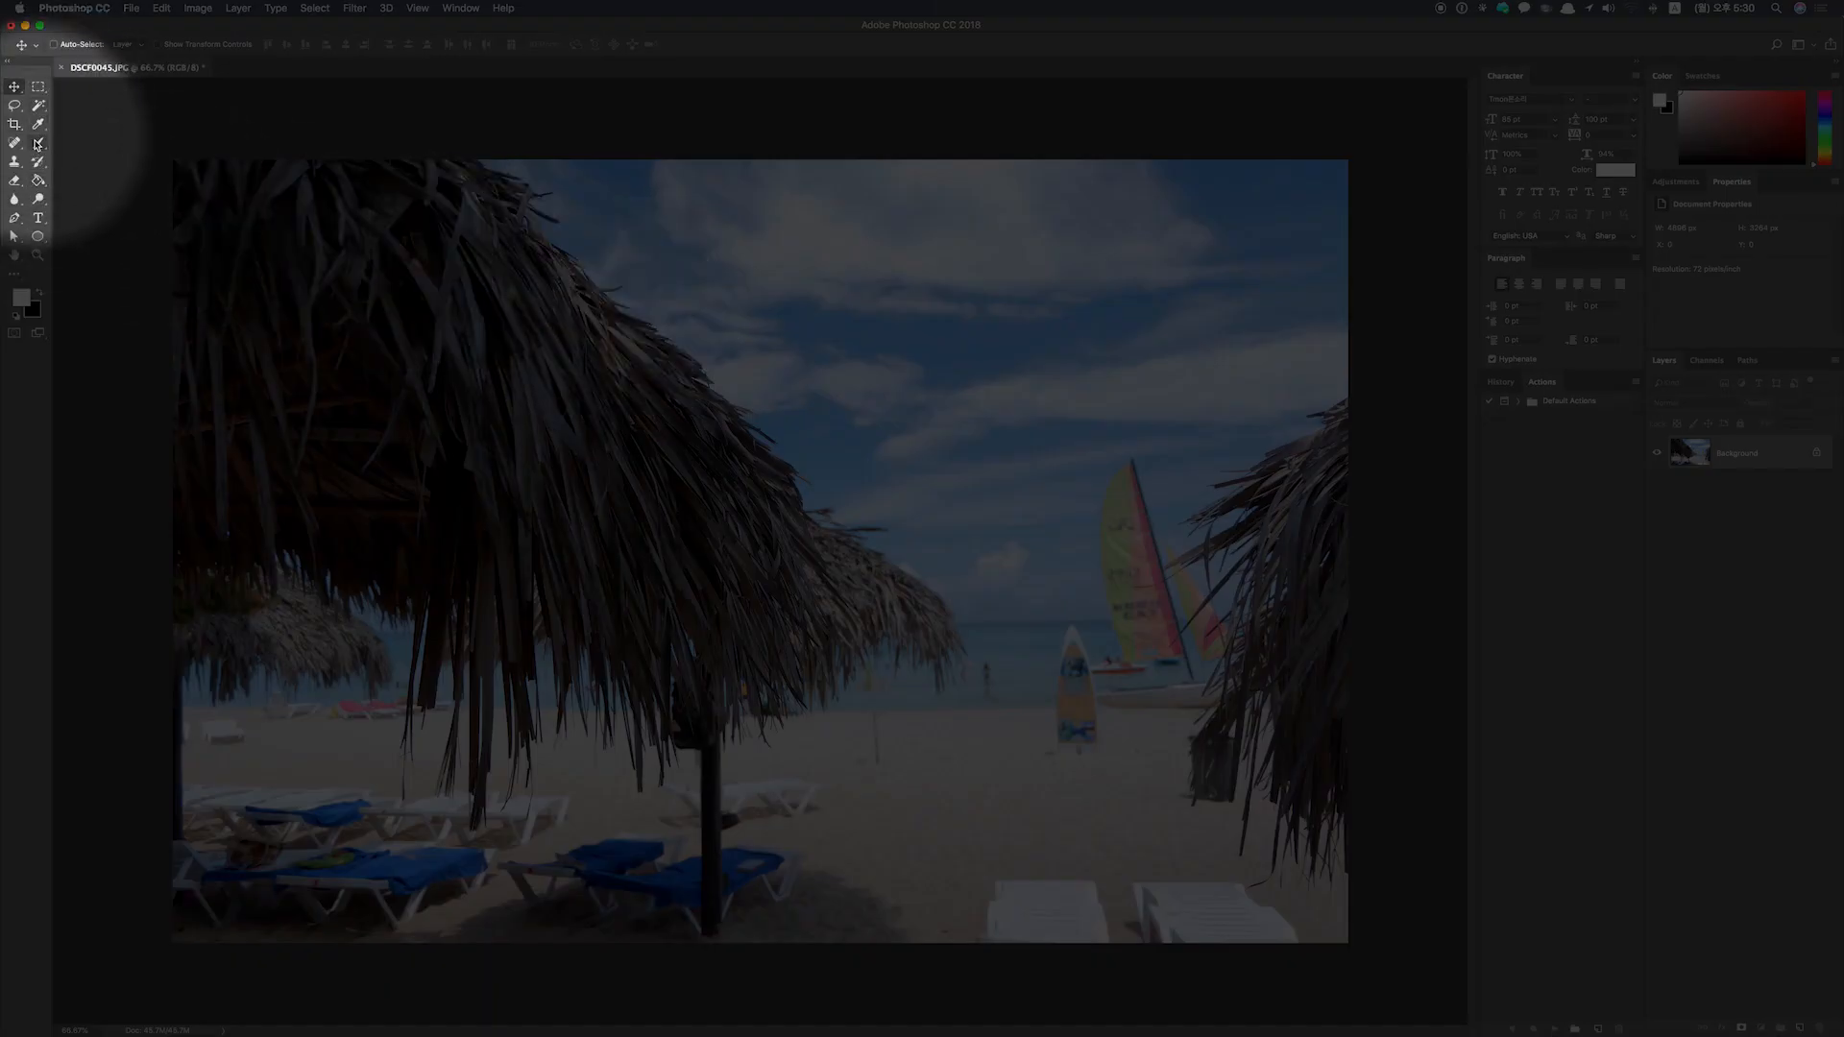
left_click(198, 8)
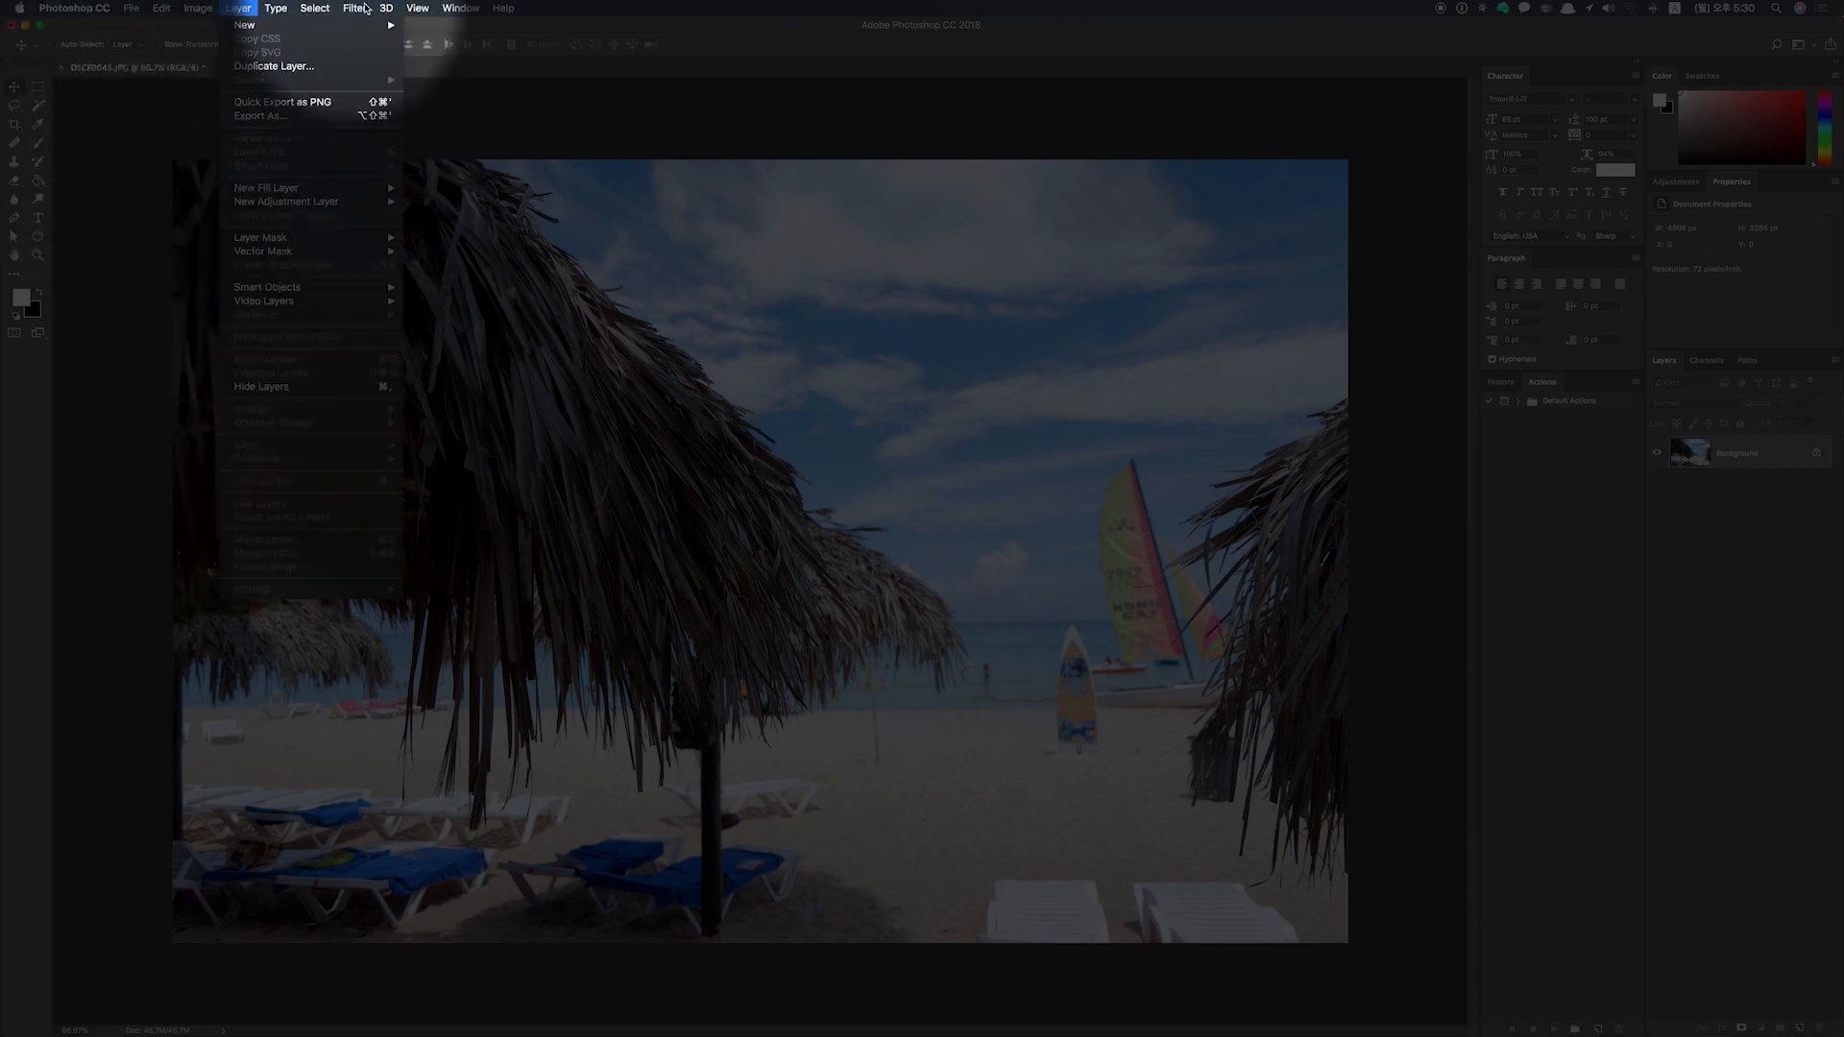
left_click(688, 172)
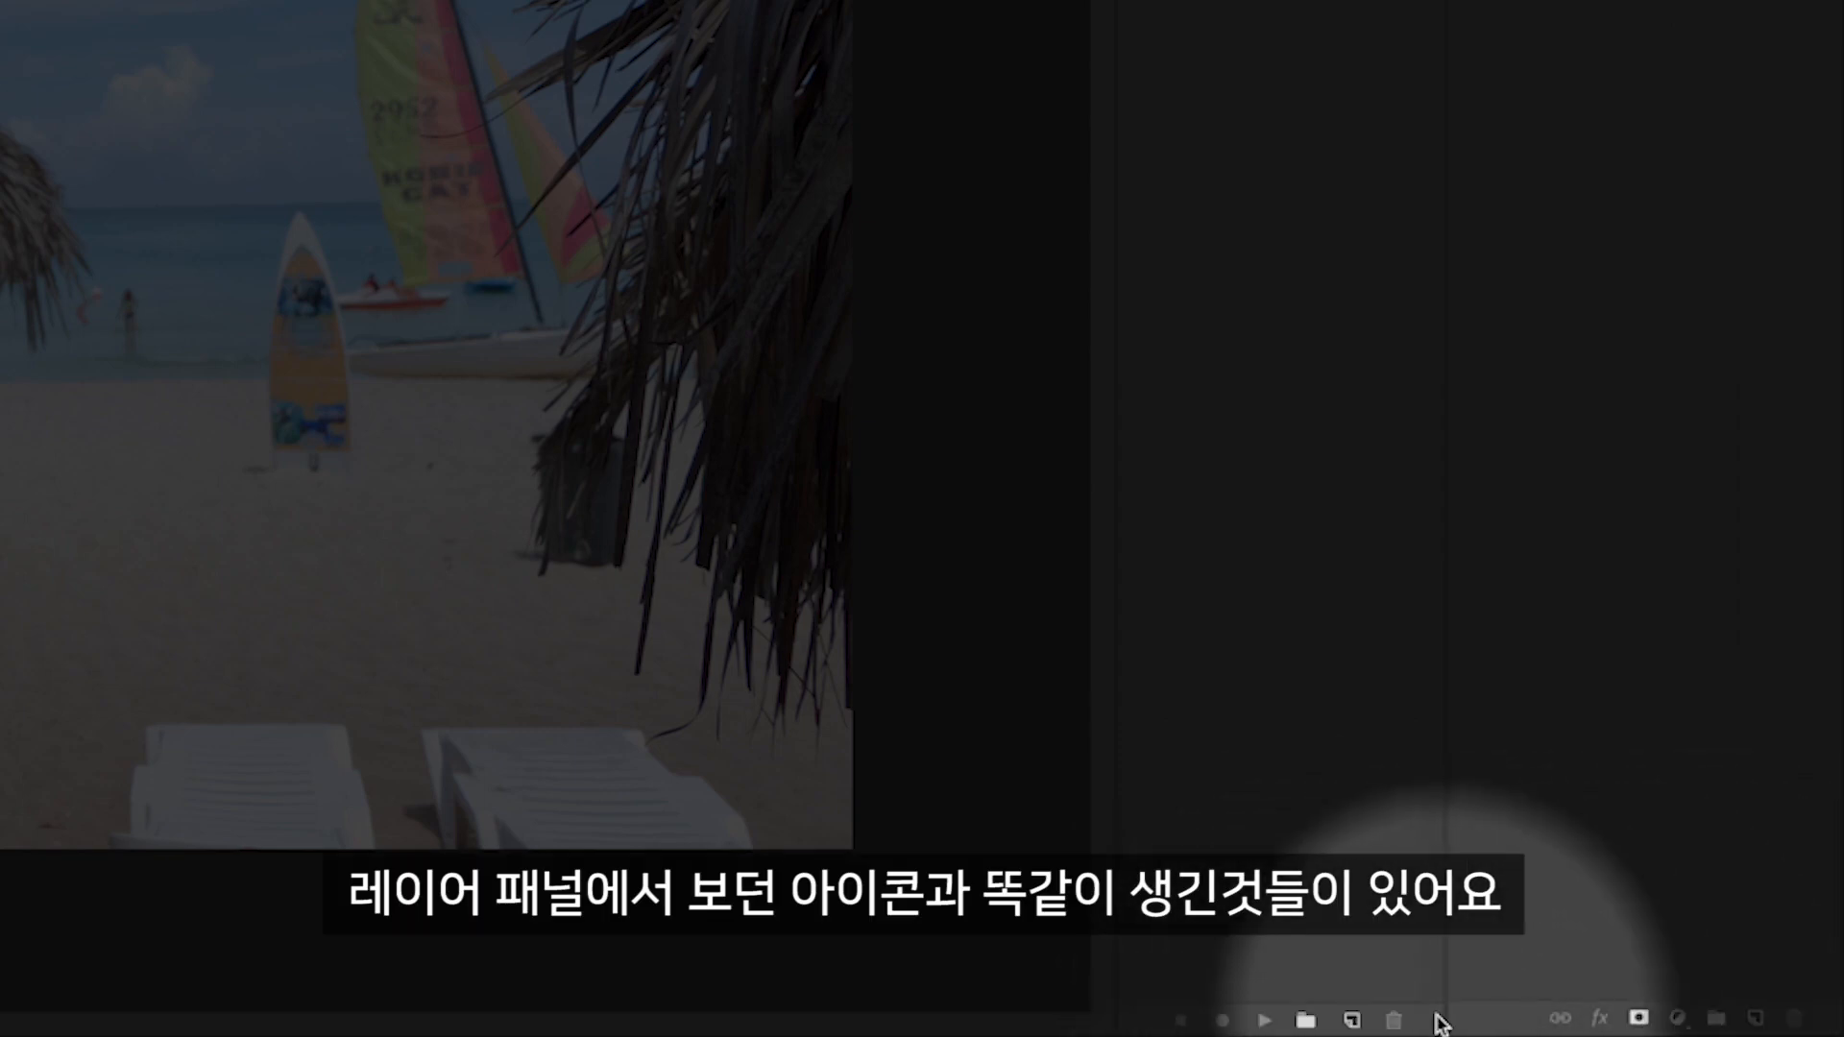
Create a new action set named rollstory
left_click(1306, 1024)
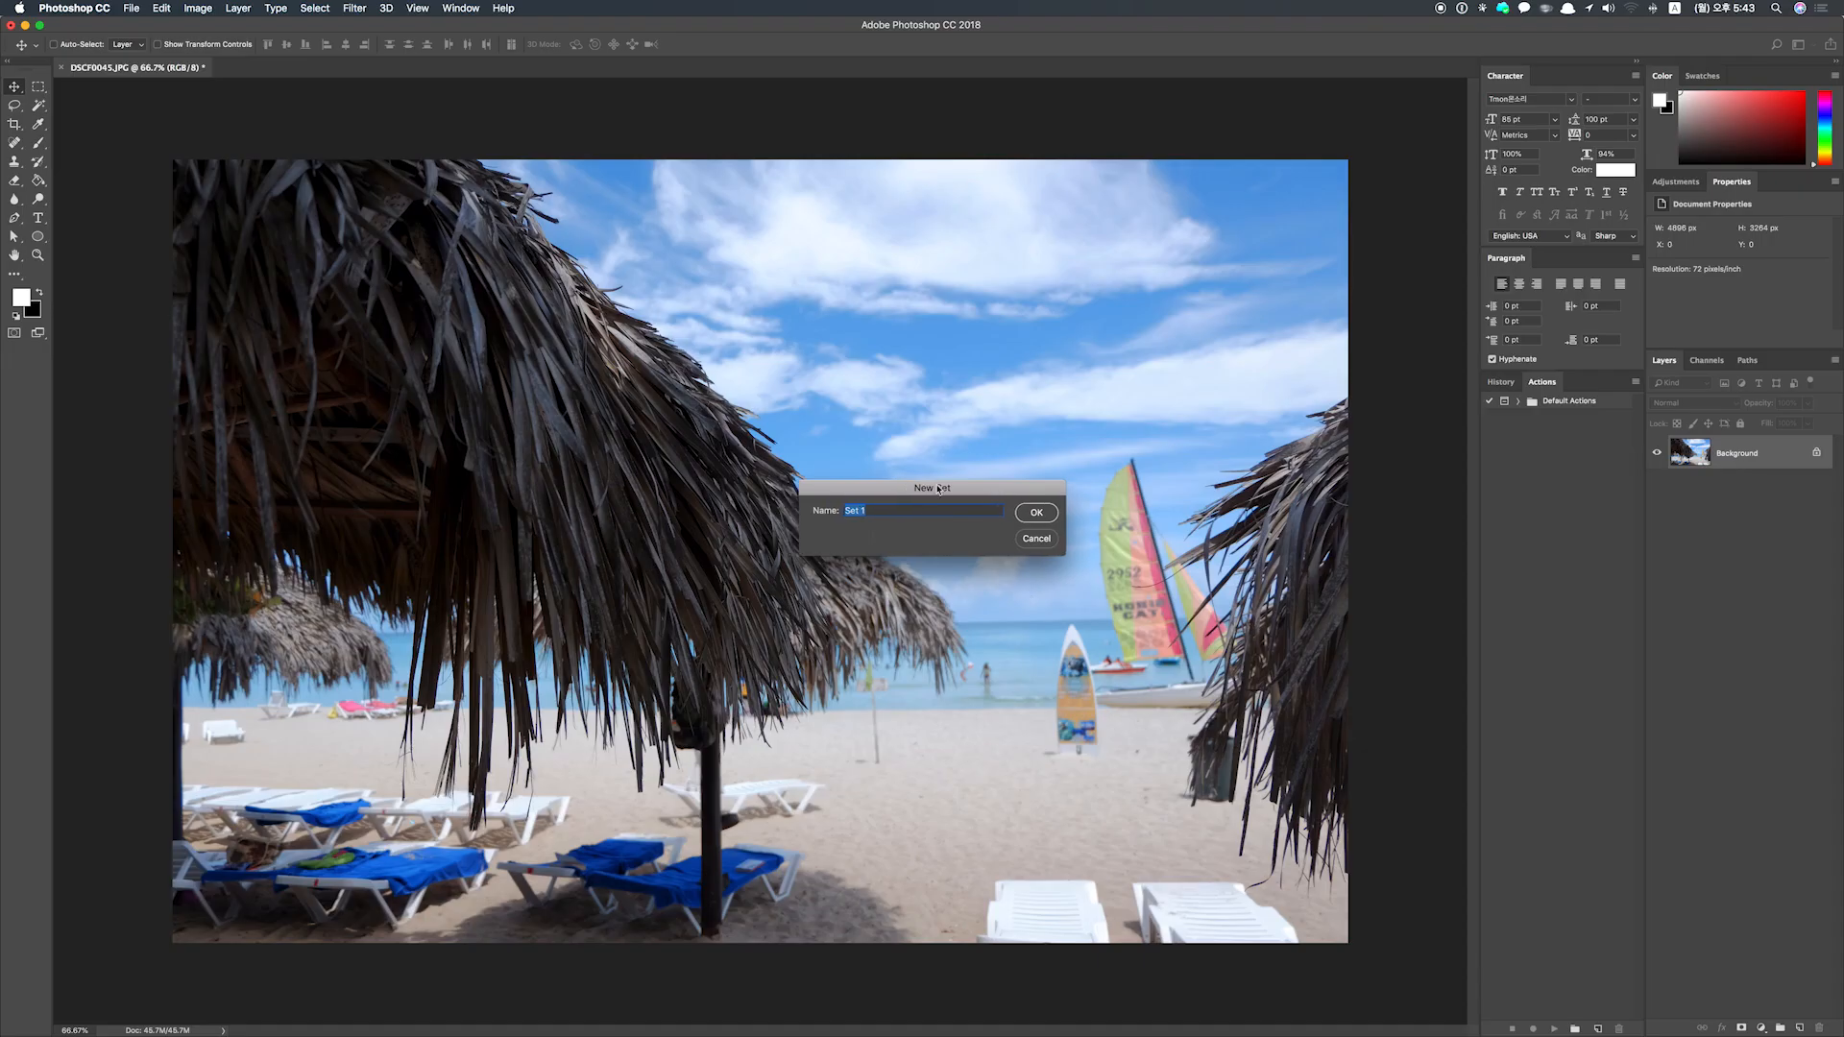
left_click_drag(938, 488, 952, 494)
type("d")
key("BackSpace")
type("roll")
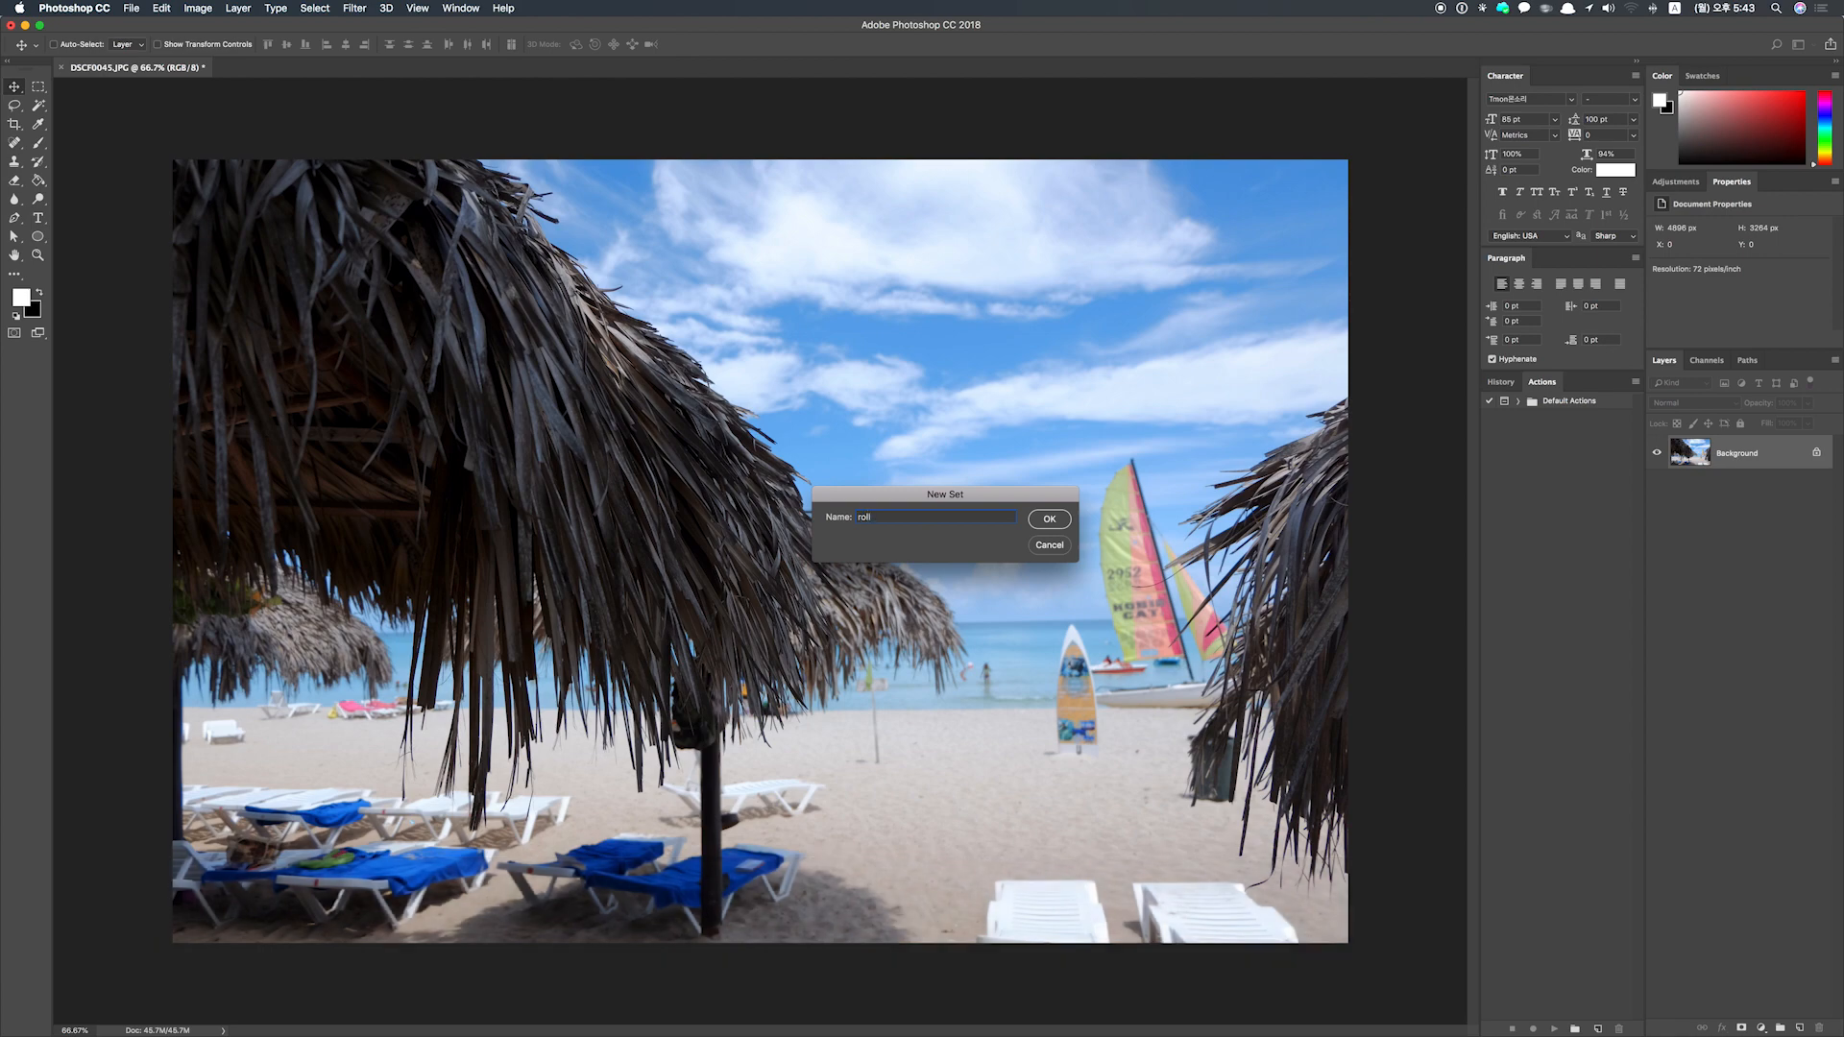
type("story")
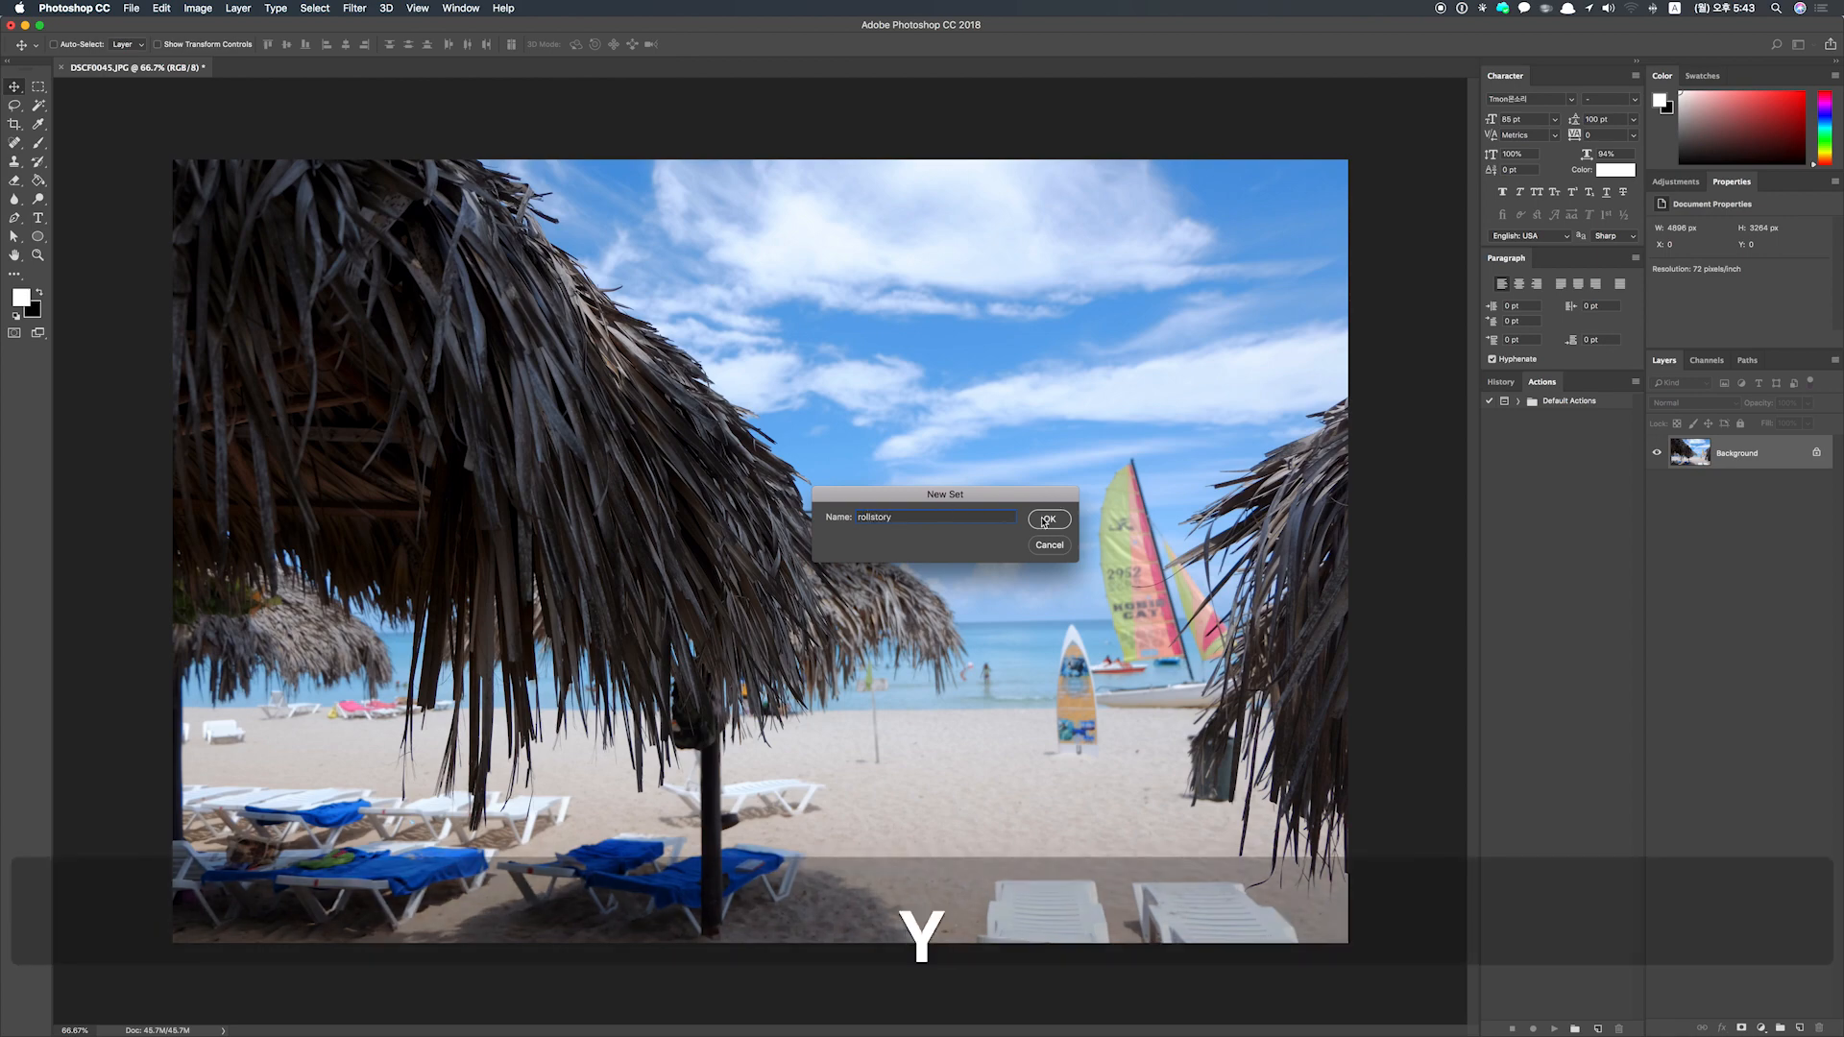
left_click(1045, 521)
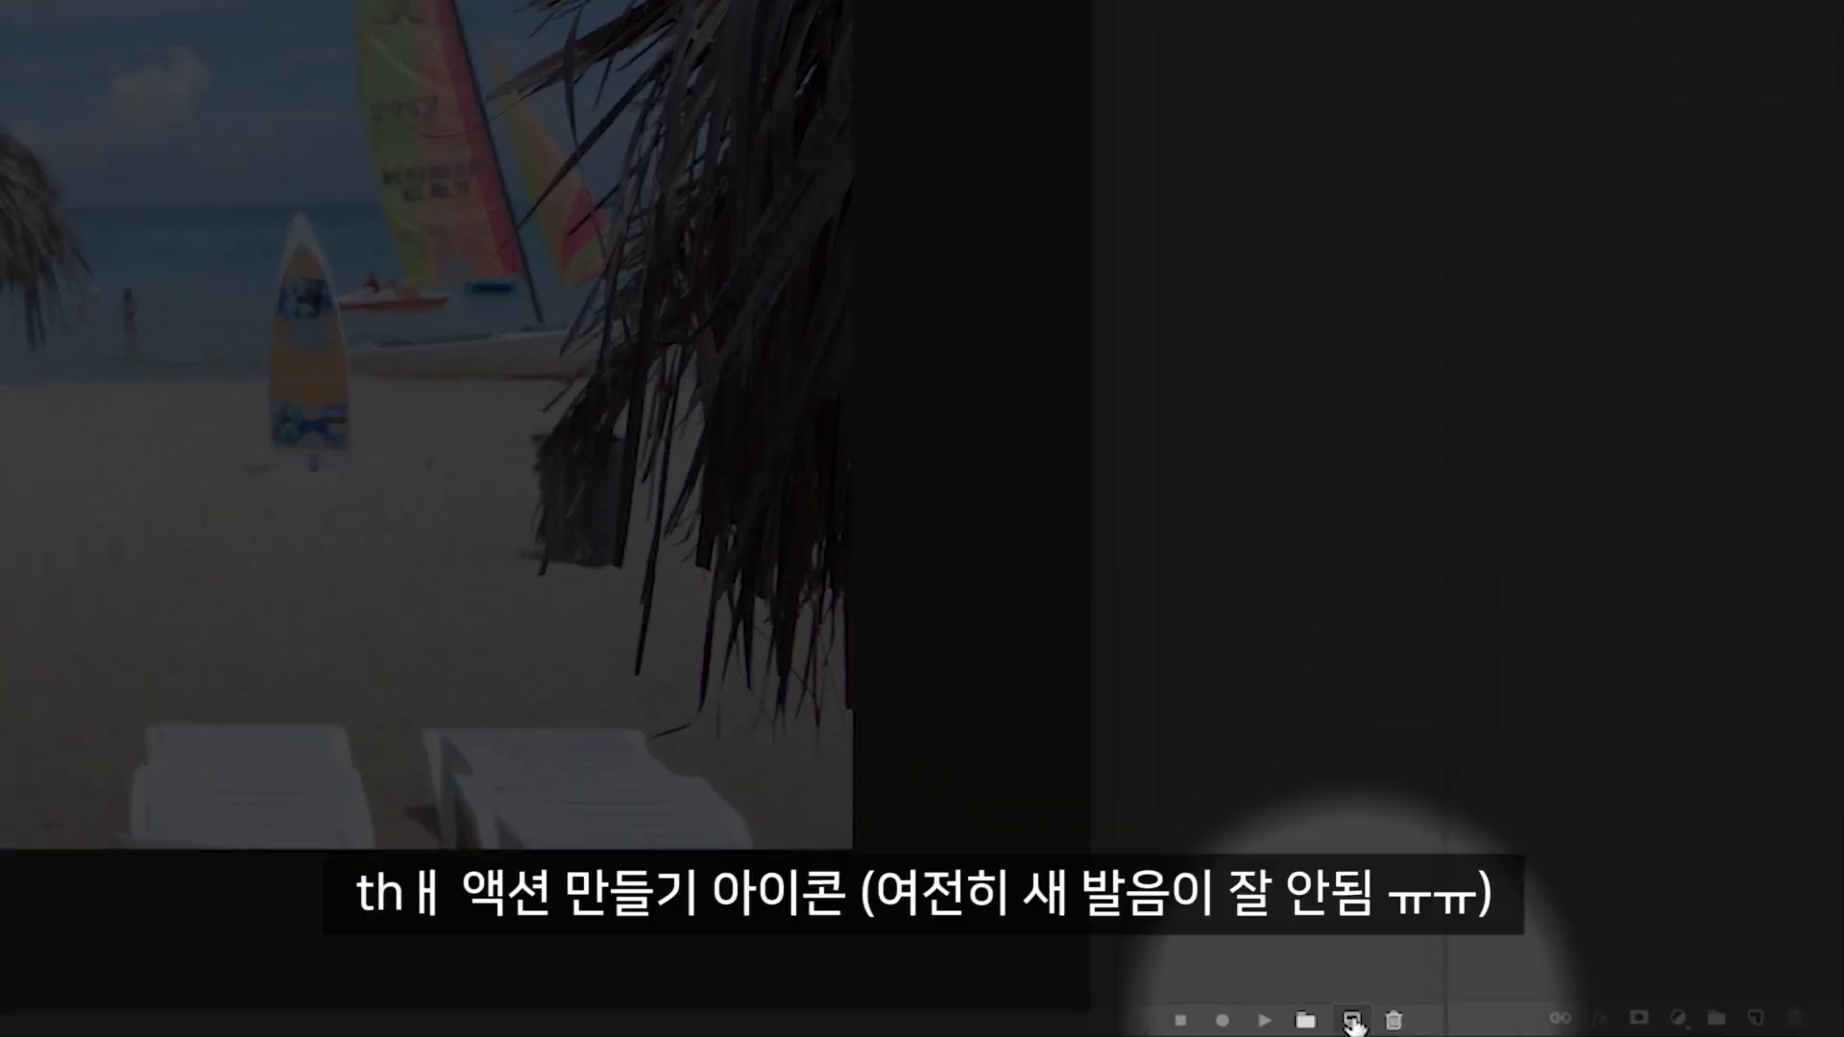
Create an action named resize_1000px in the rollstory set and start recording it
left_click(1352, 1020)
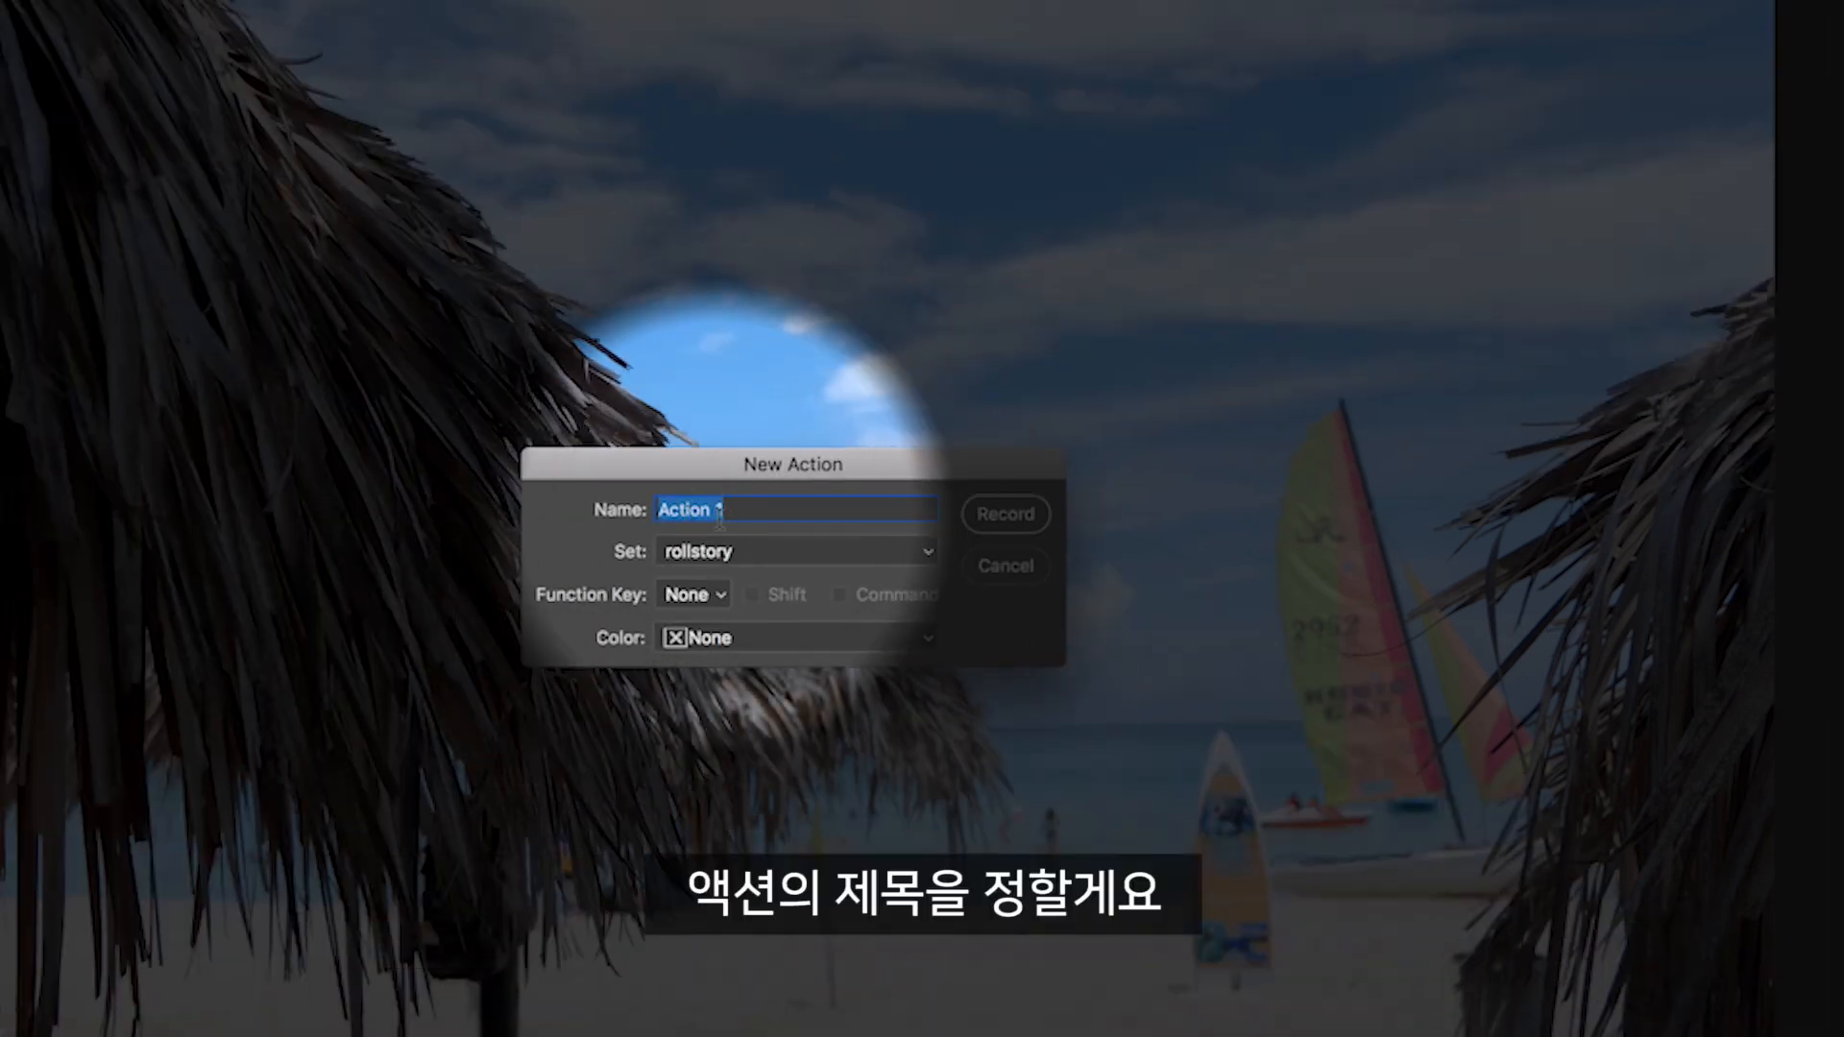
type("resize")
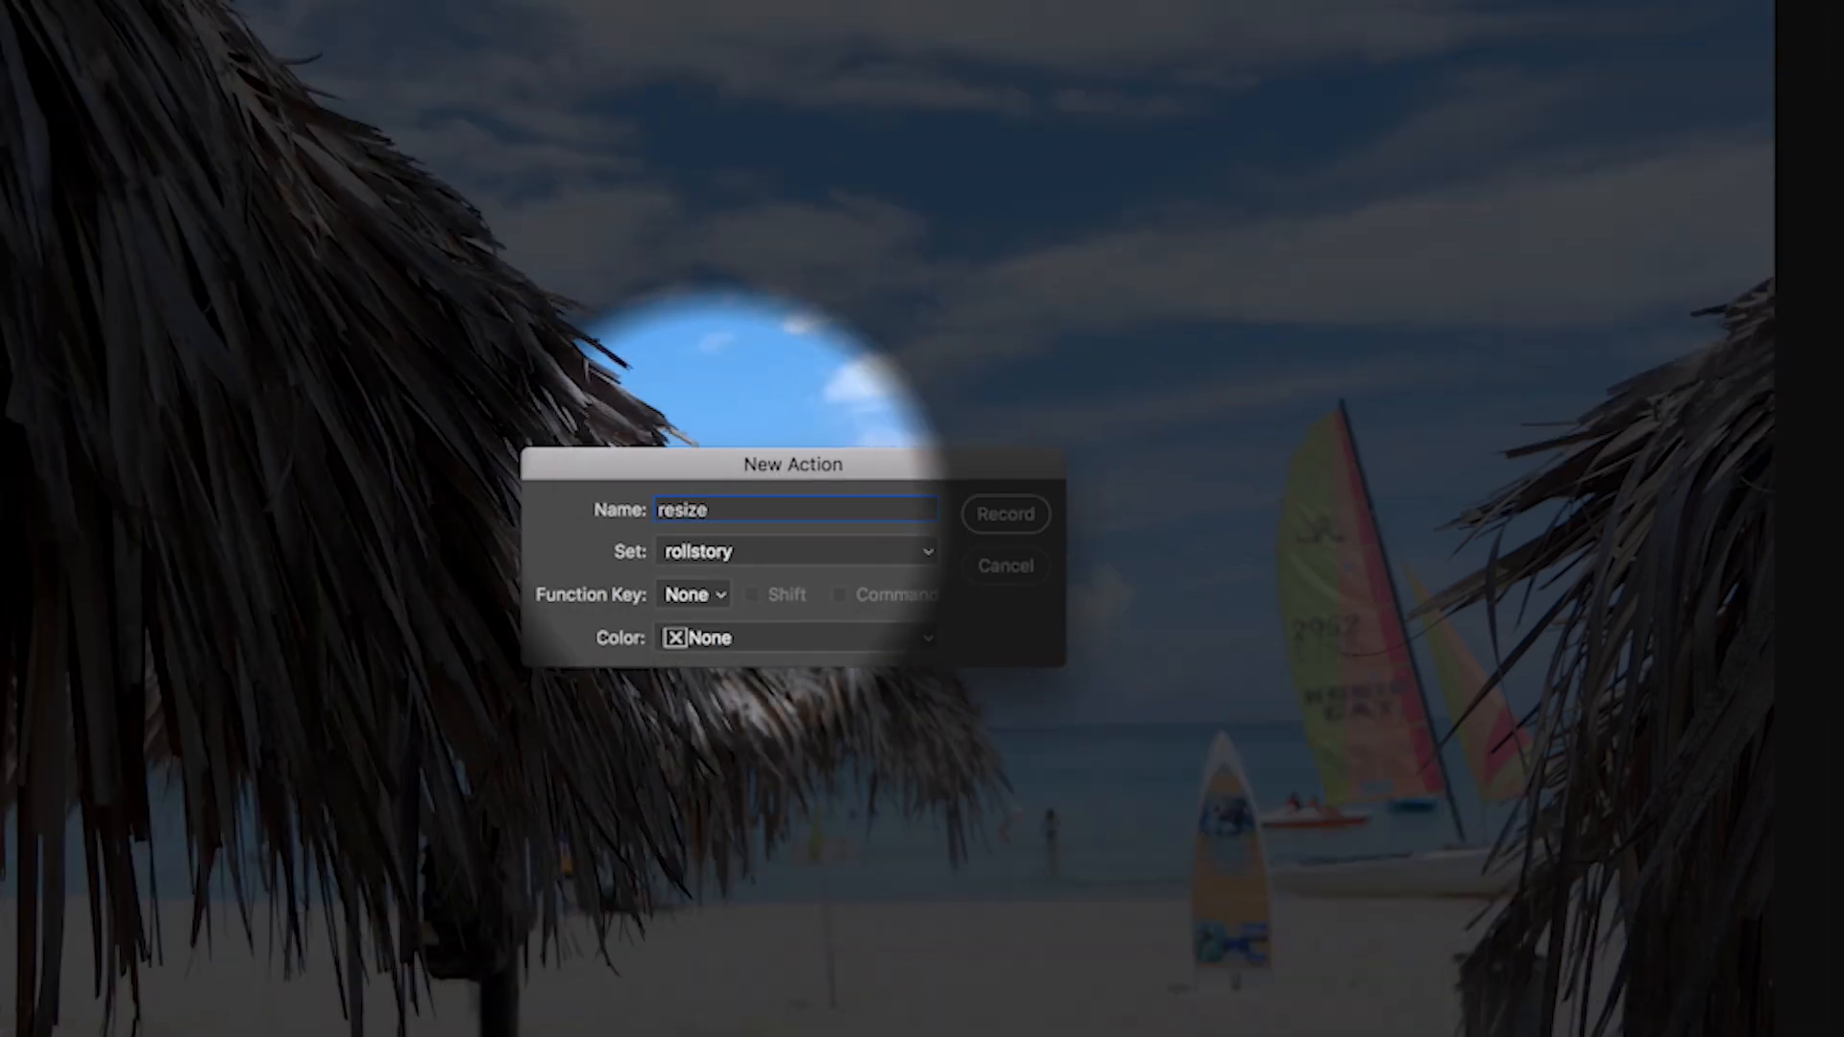
type("_1000px")
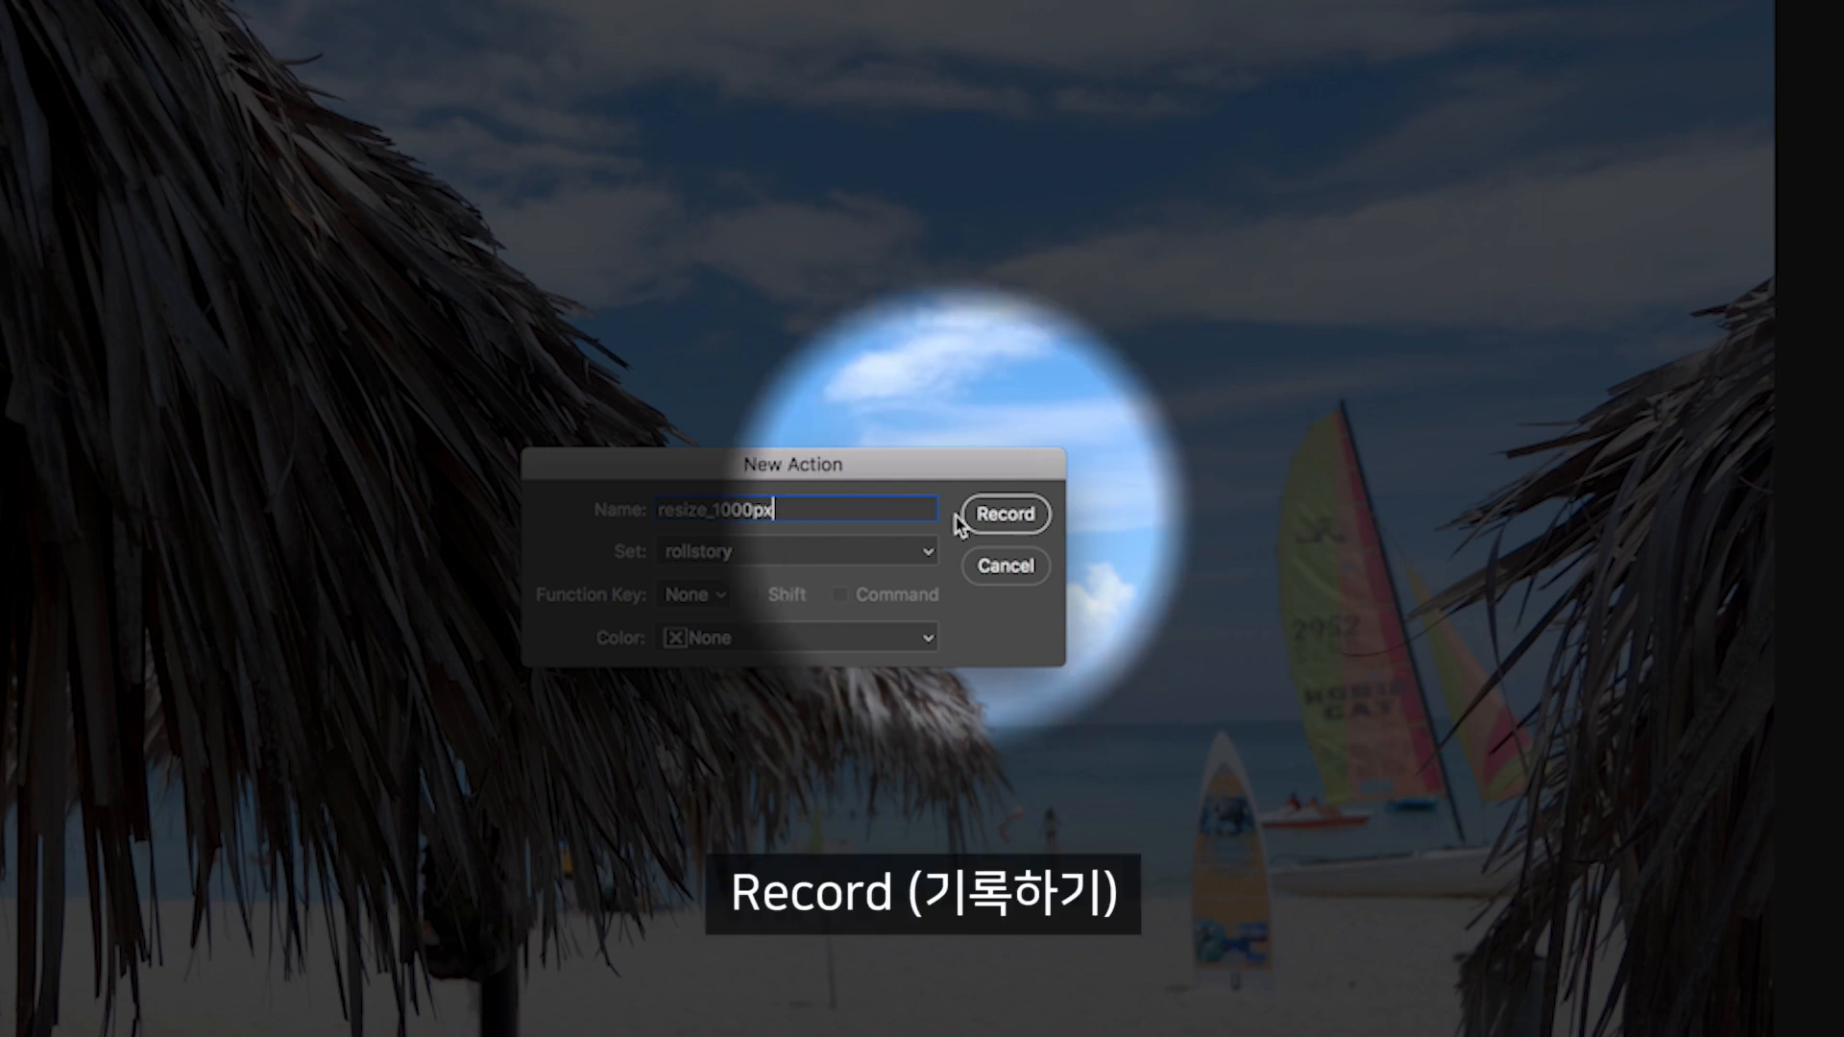
left_click(1005, 514)
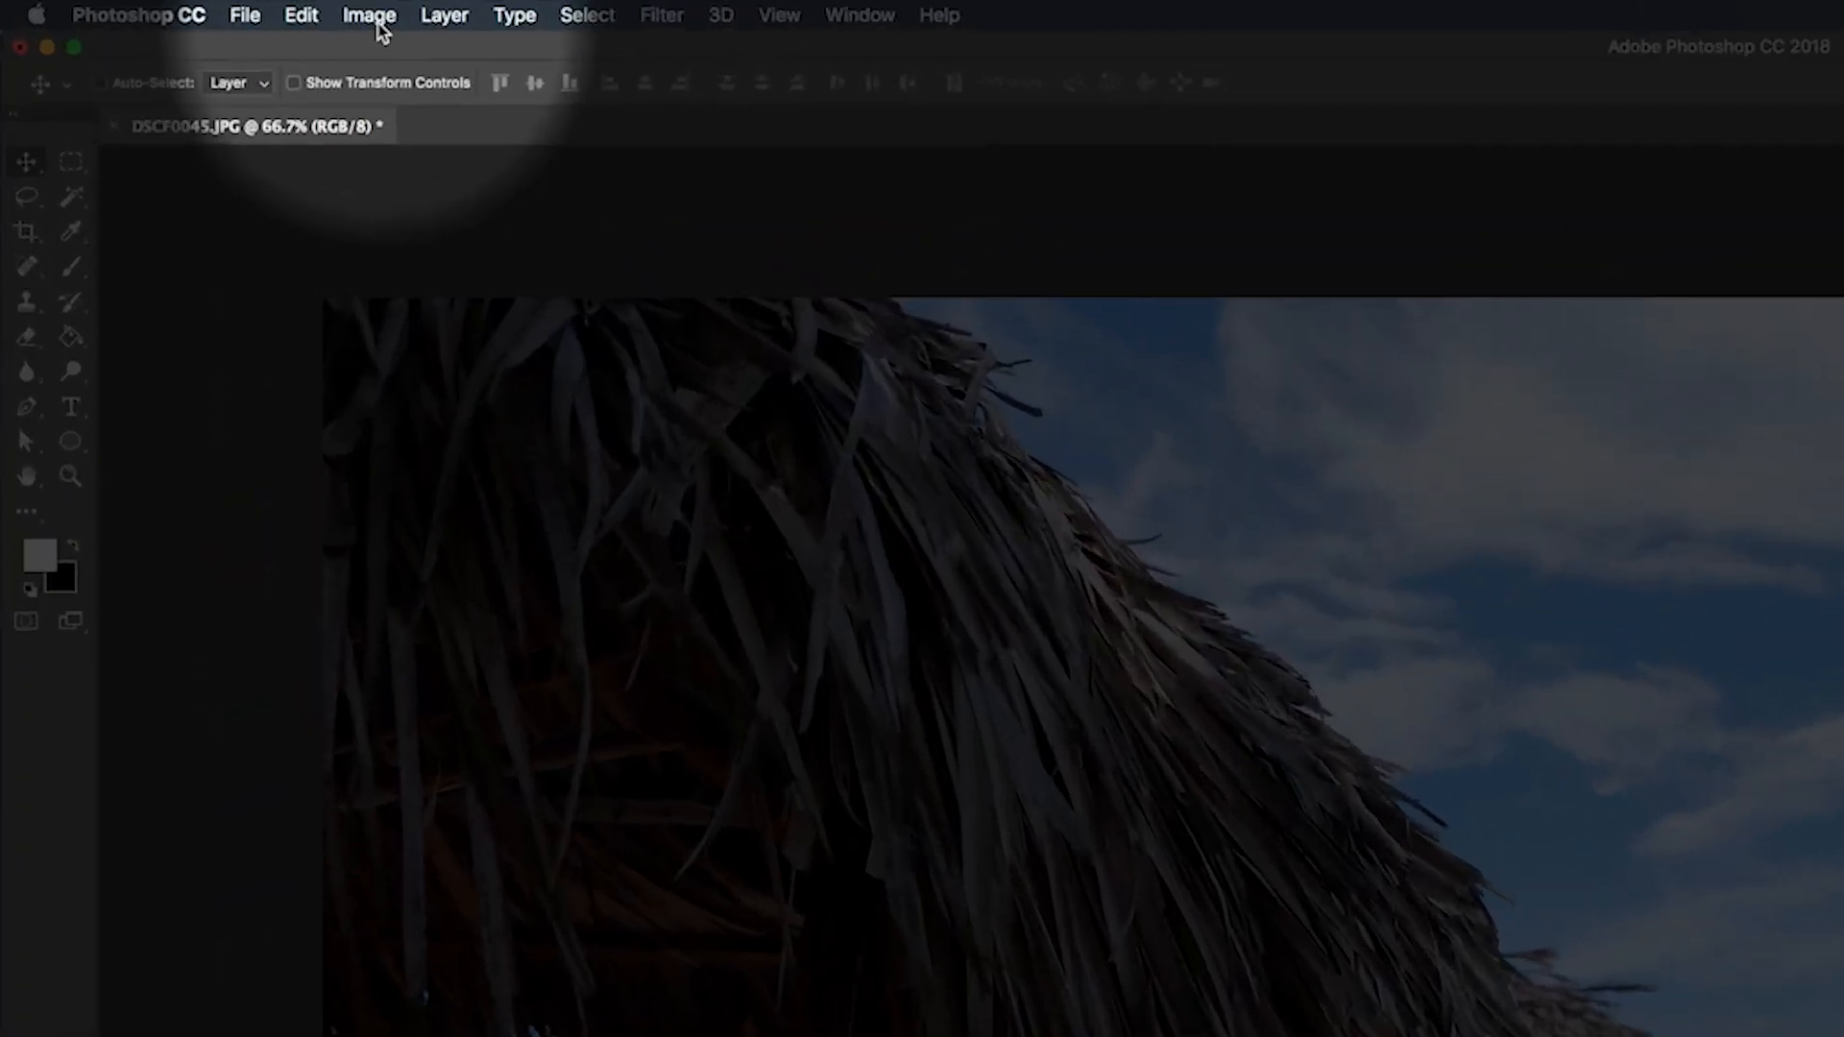
Record an Image Size change that sets the photo's width to 1000 pixels
left_click(200, 10)
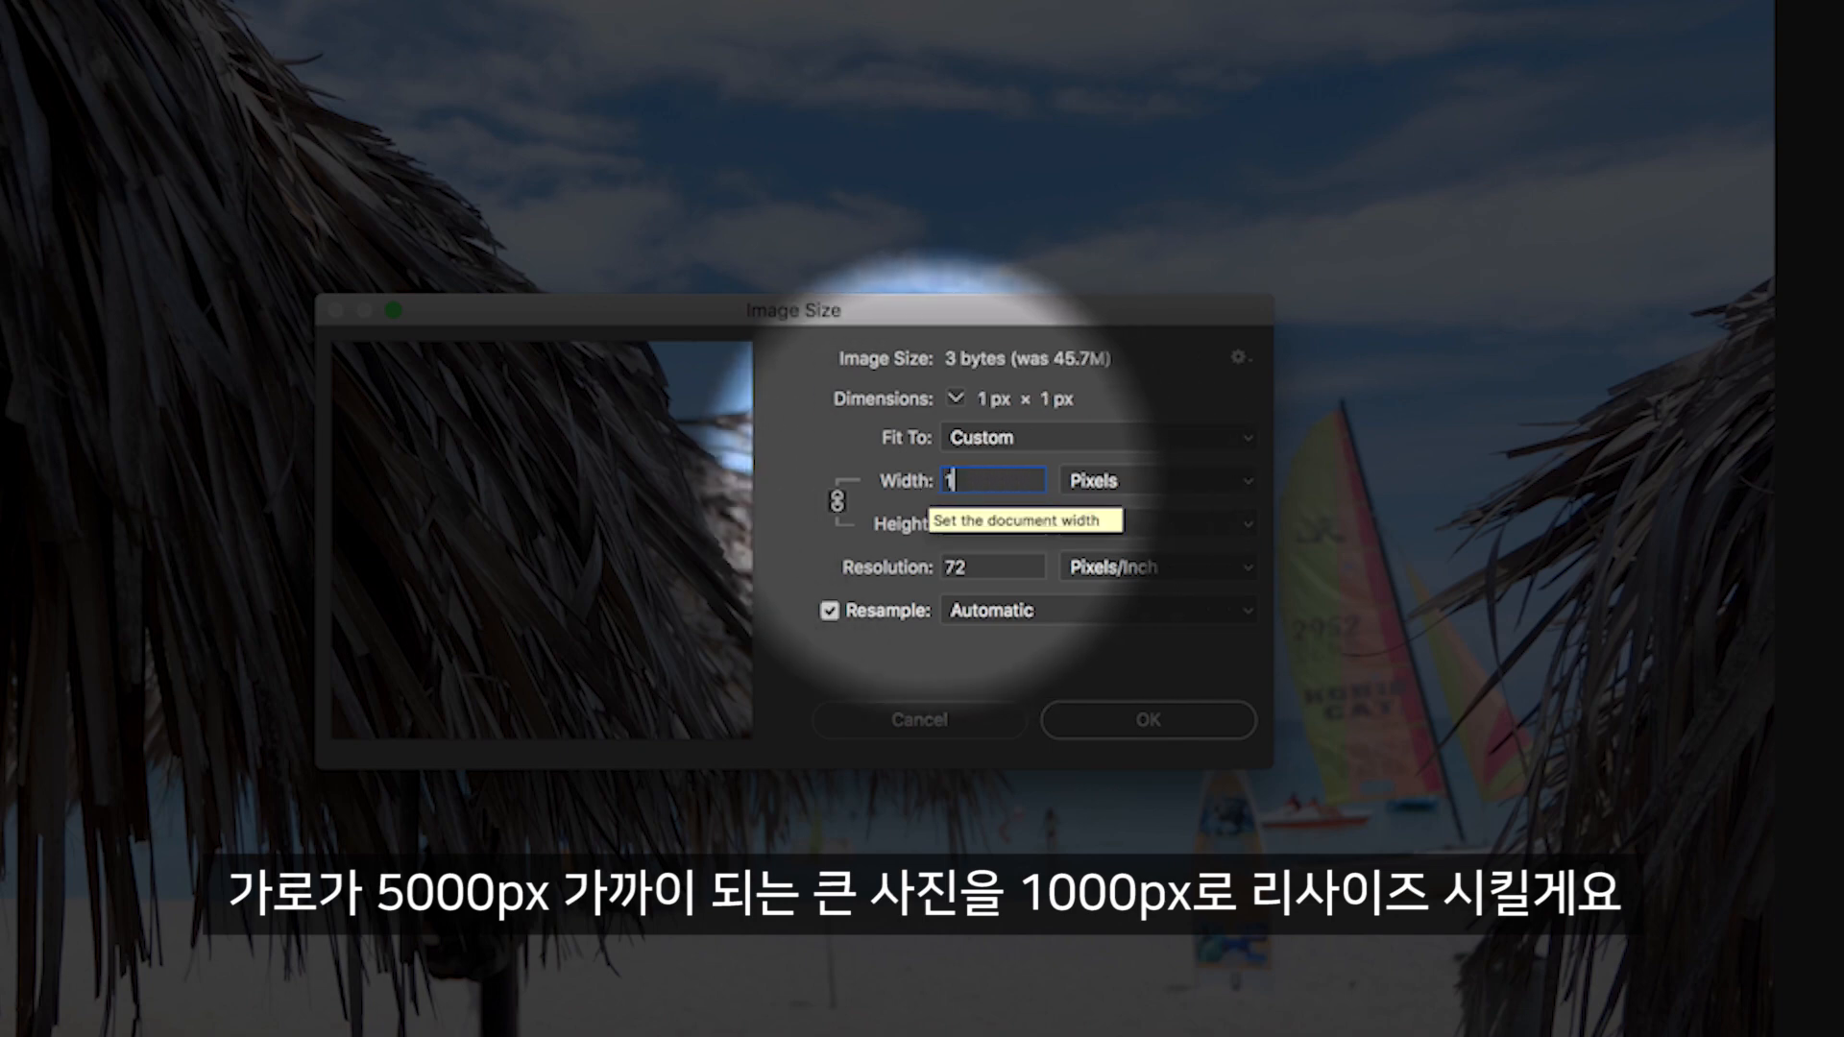
type("1000")
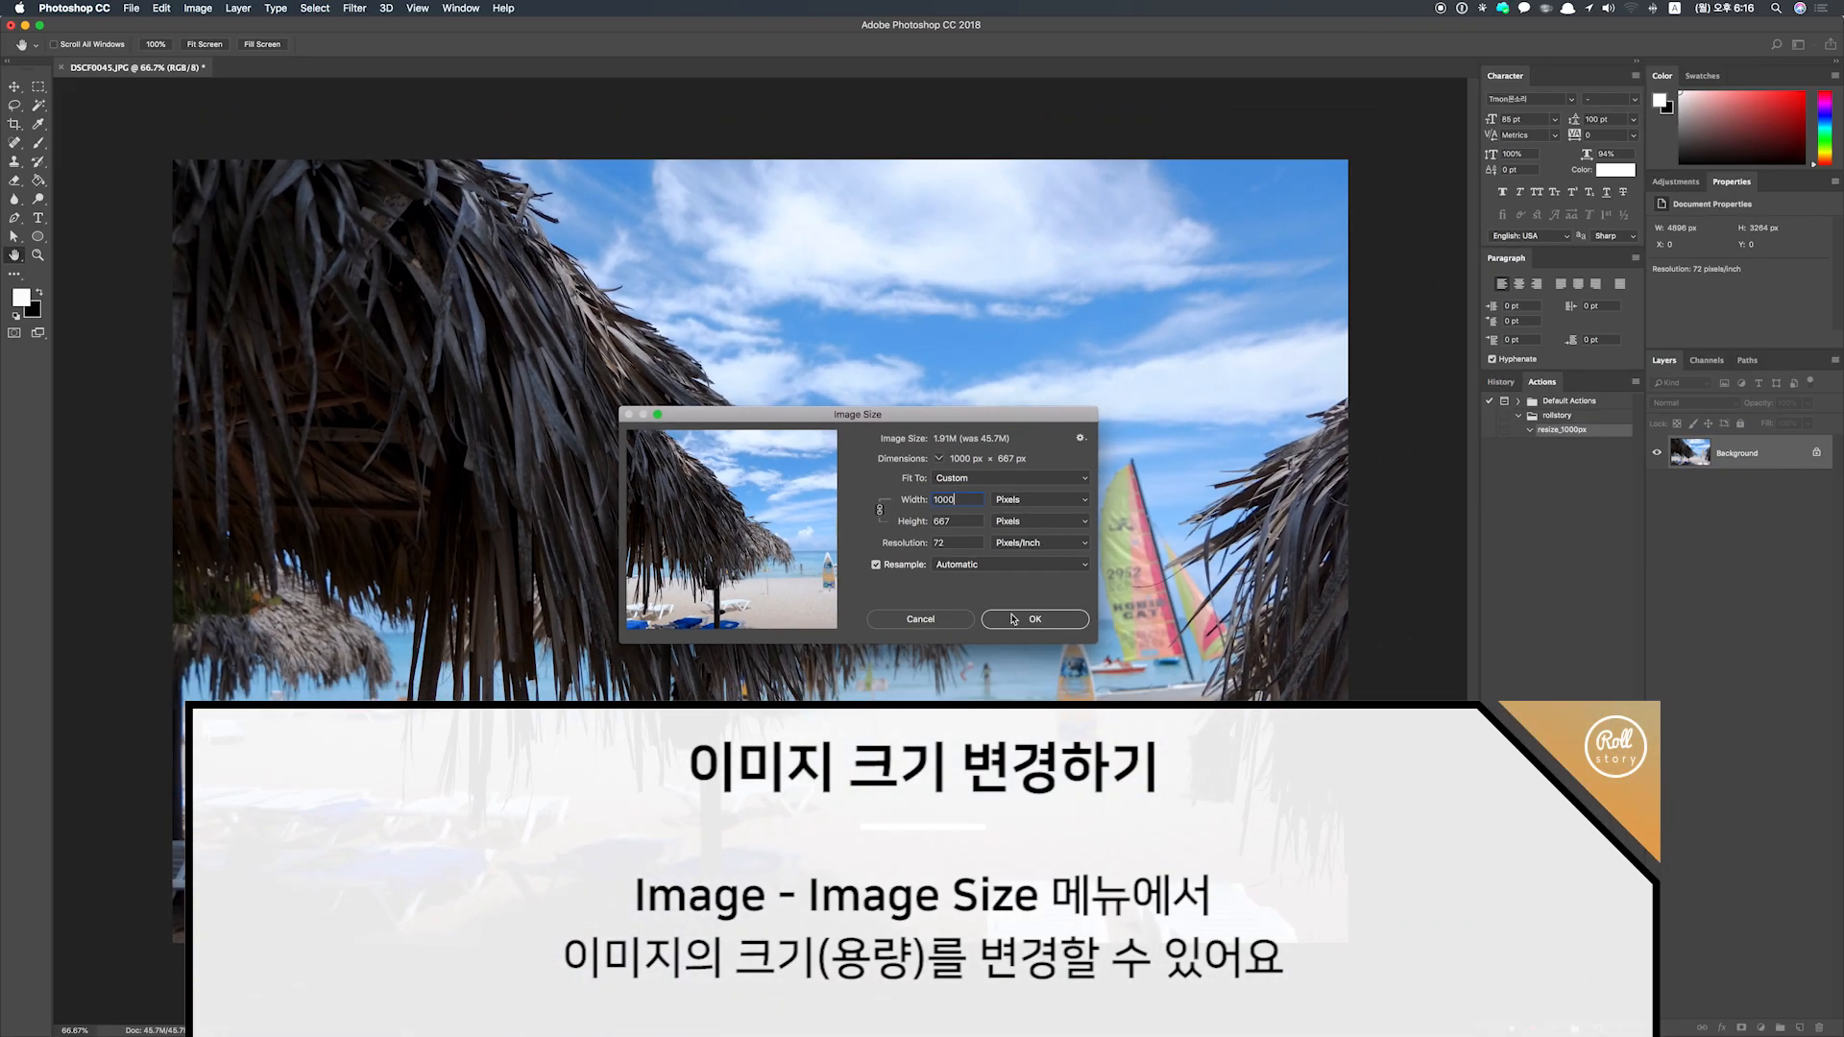
key("Return")
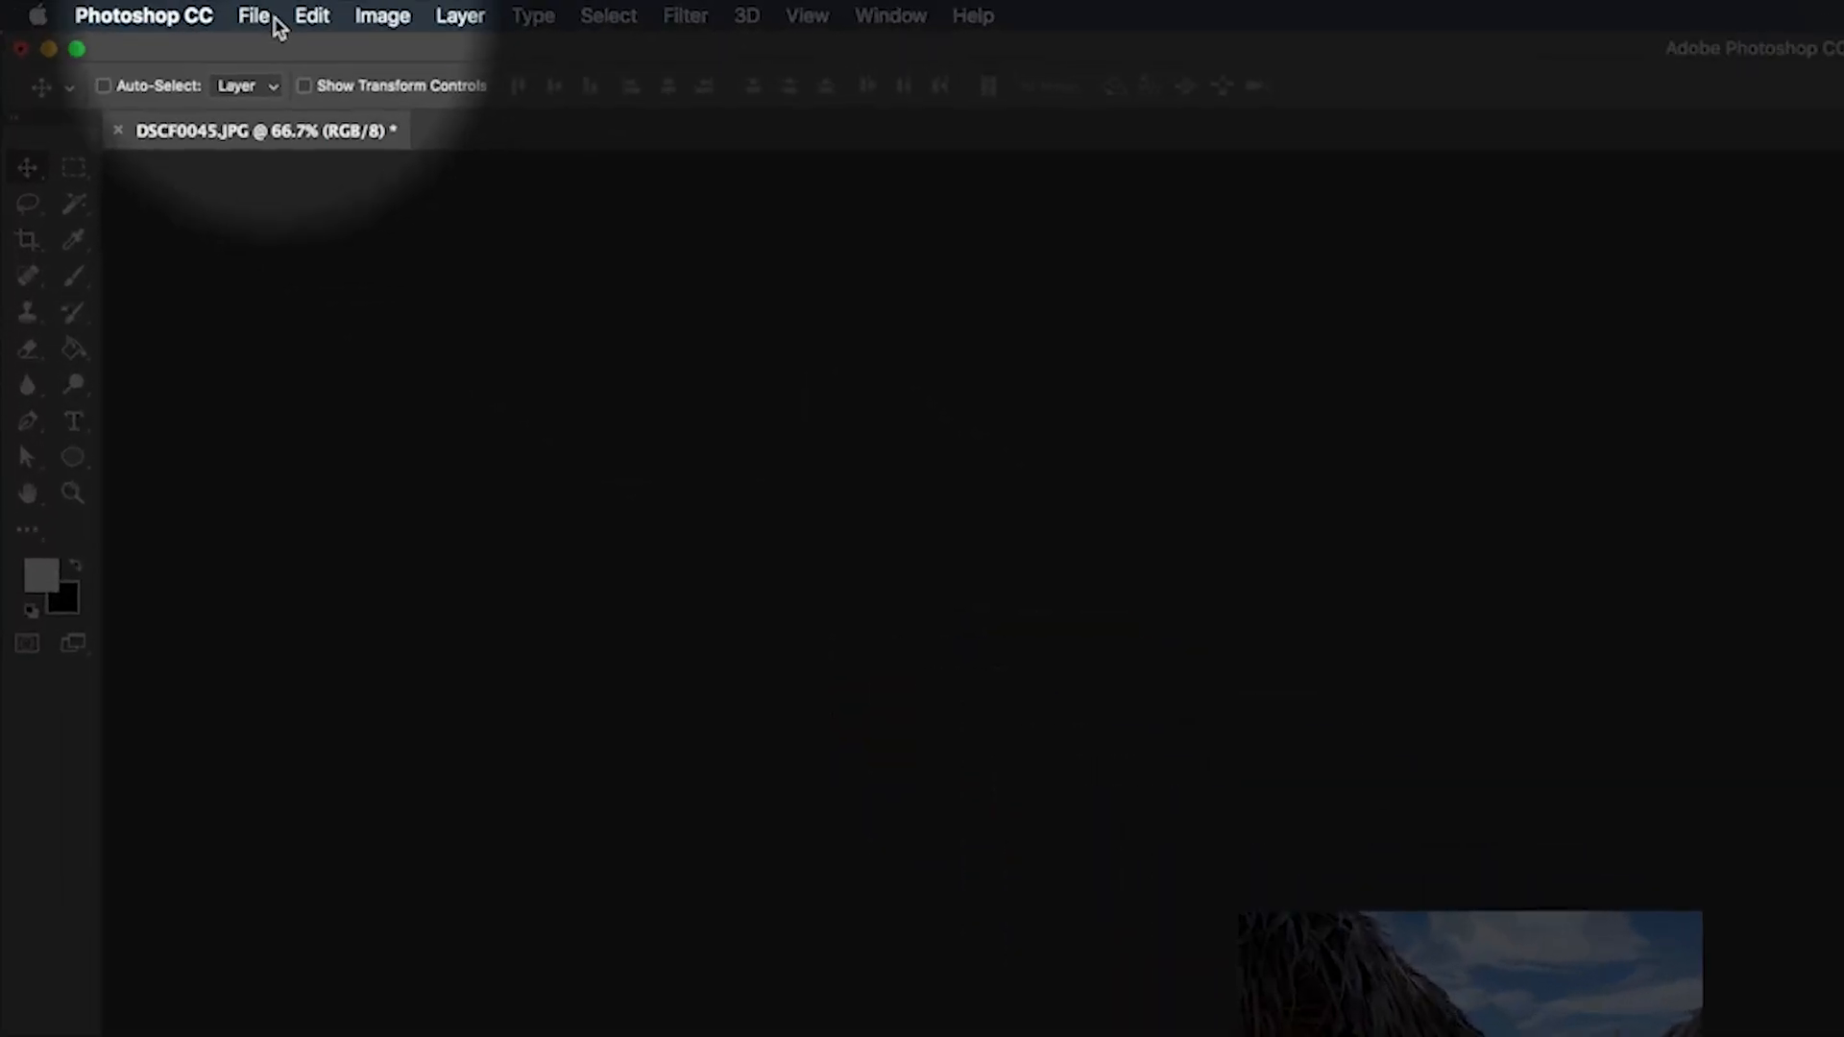
Record saving the JPEG at quality 12 (Maximum) with Baseline ("Standard") format, and close the document
left_click(130, 8)
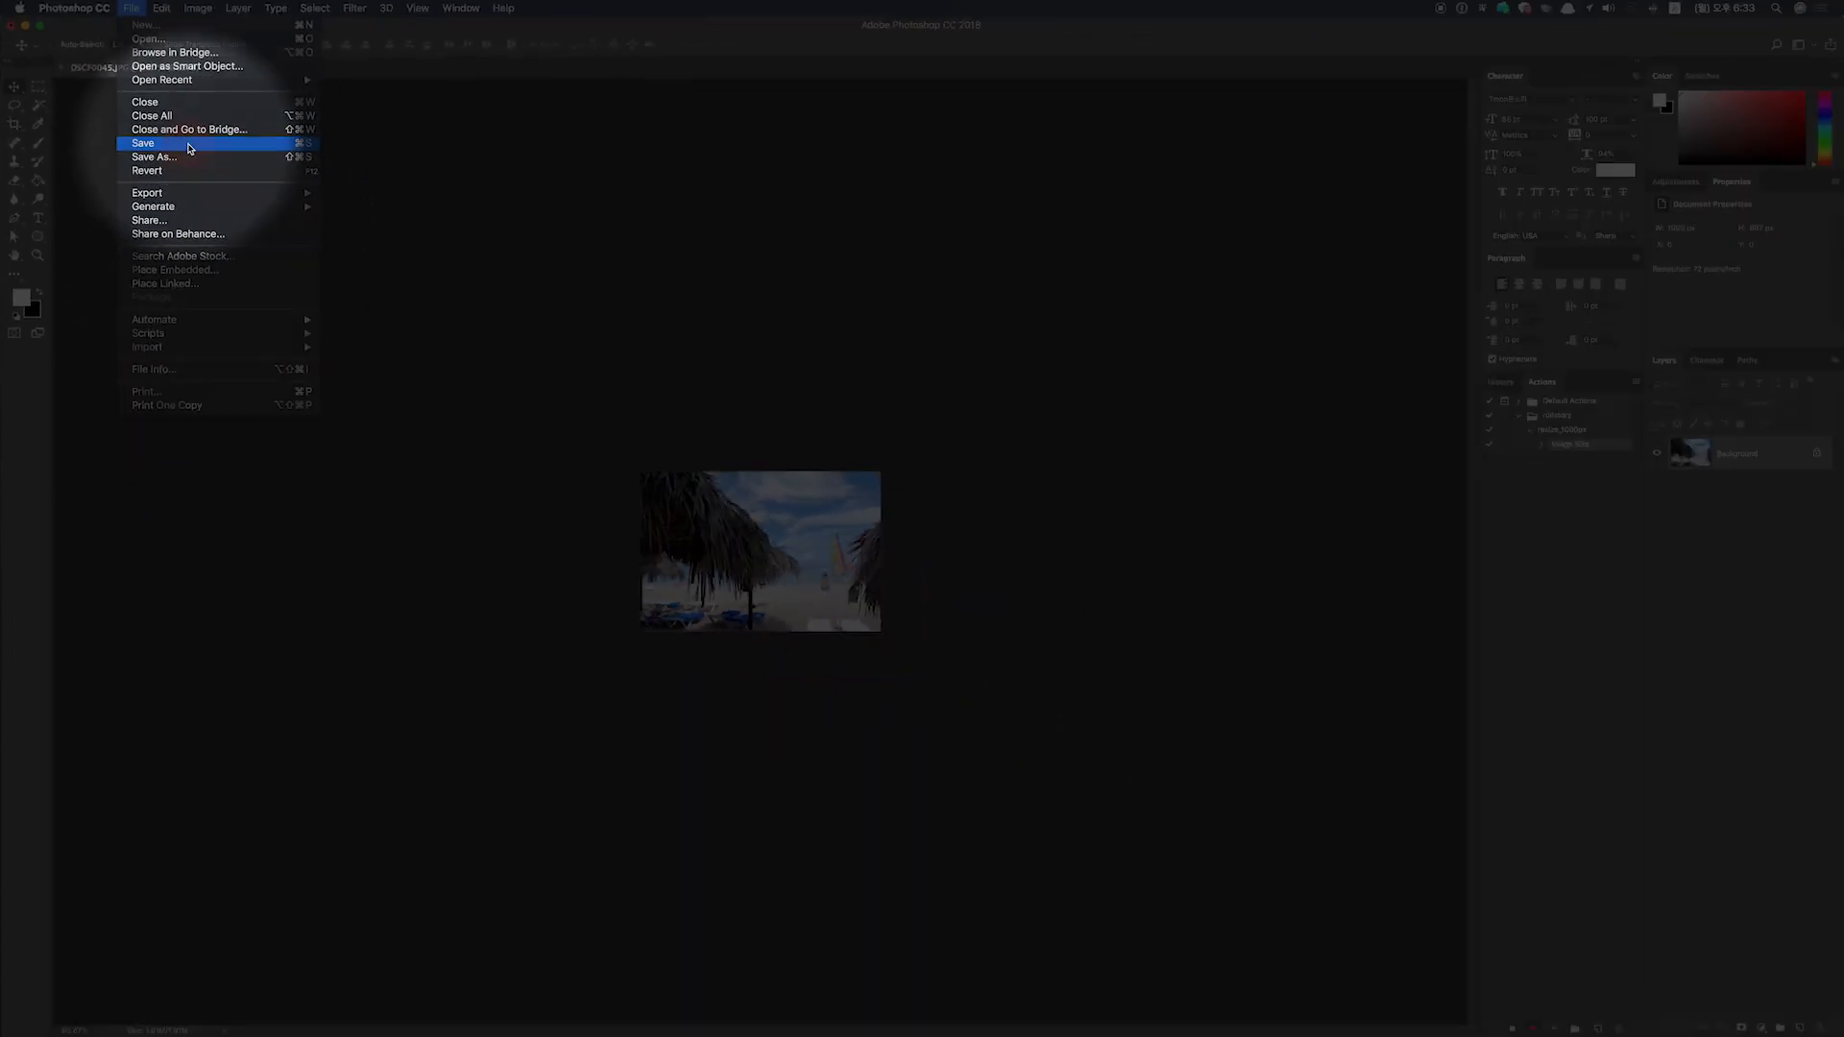
left_click(189, 149)
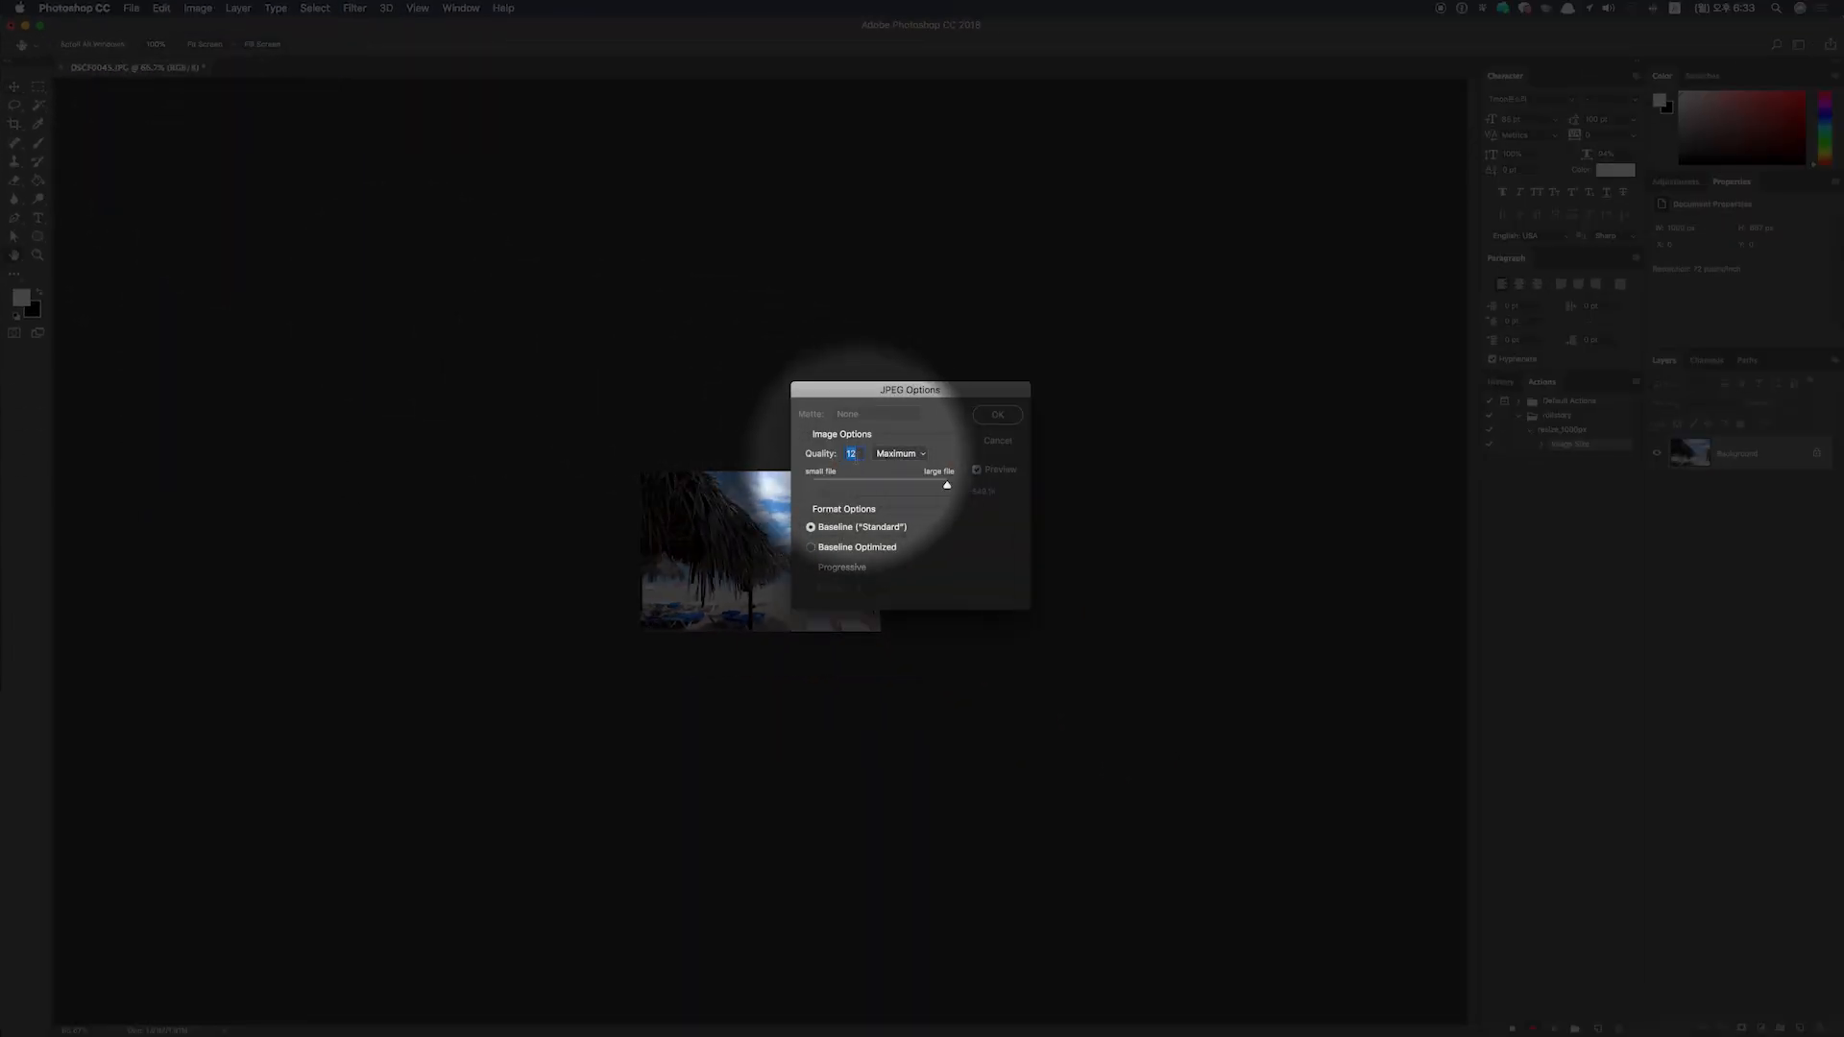
left_click(1002, 420)
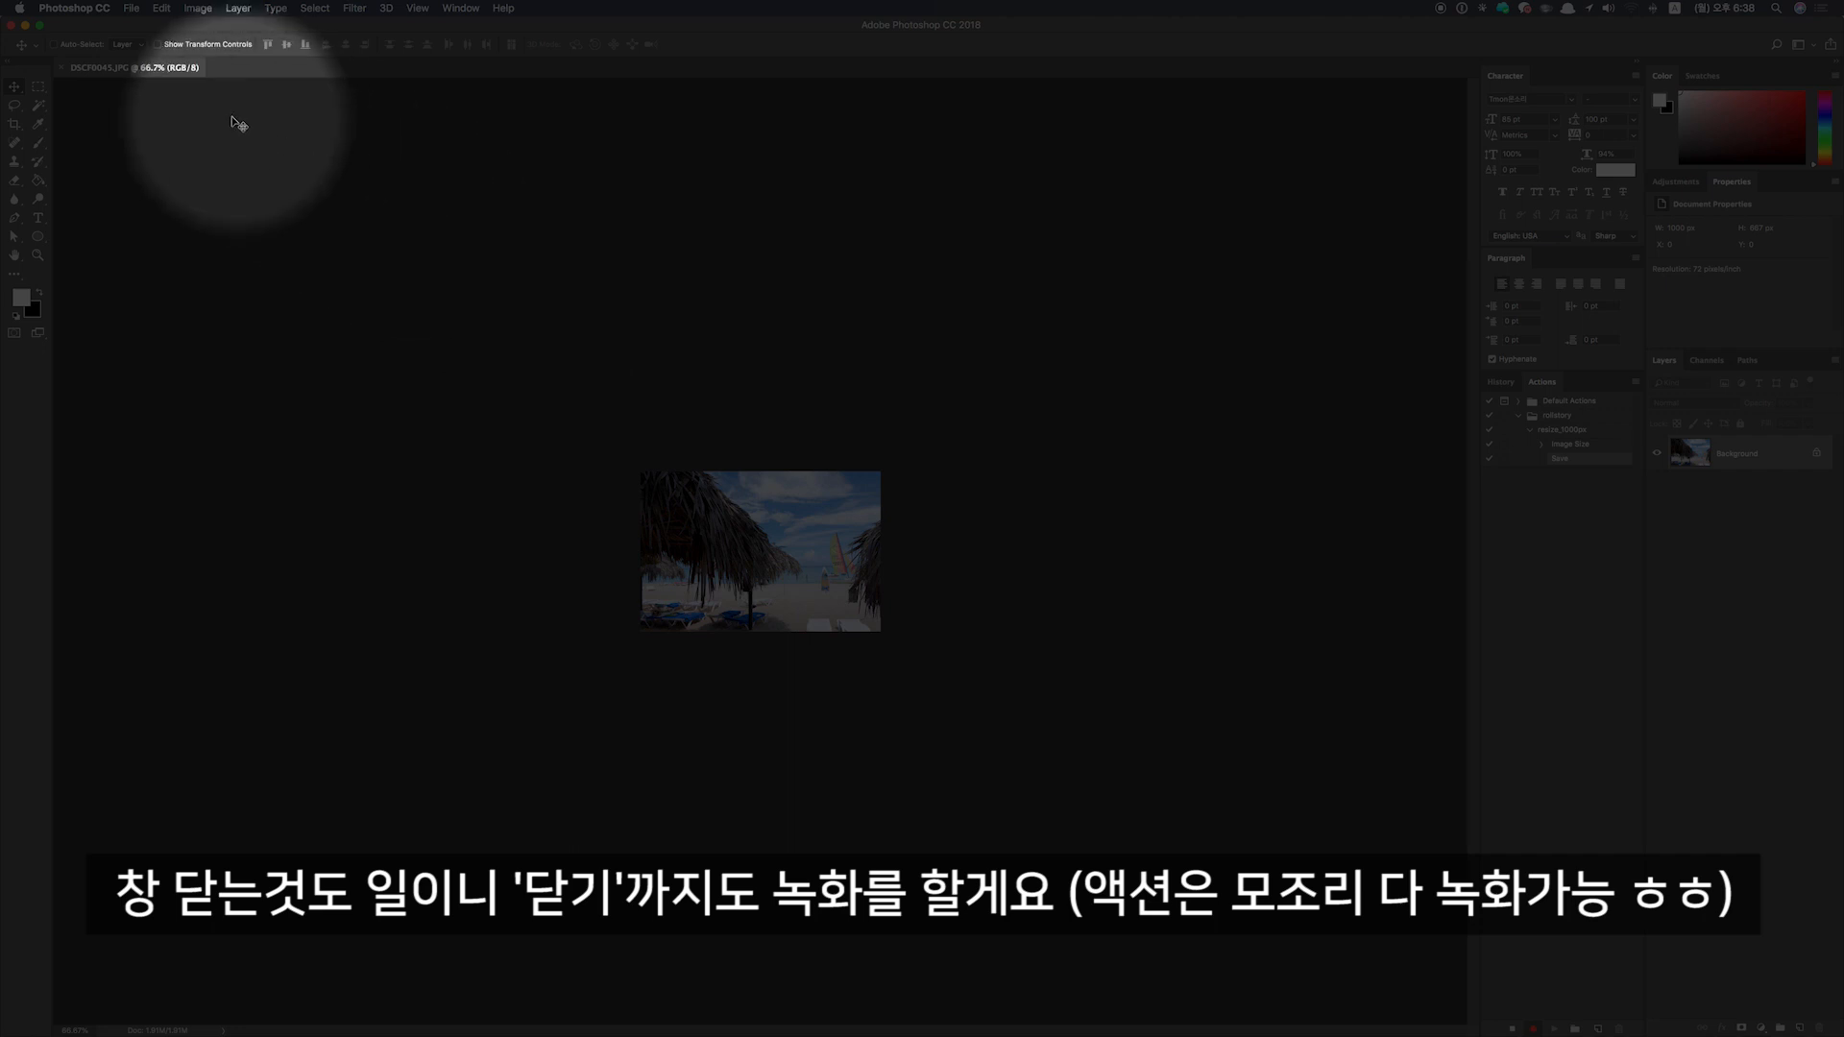
left_click(62, 69)
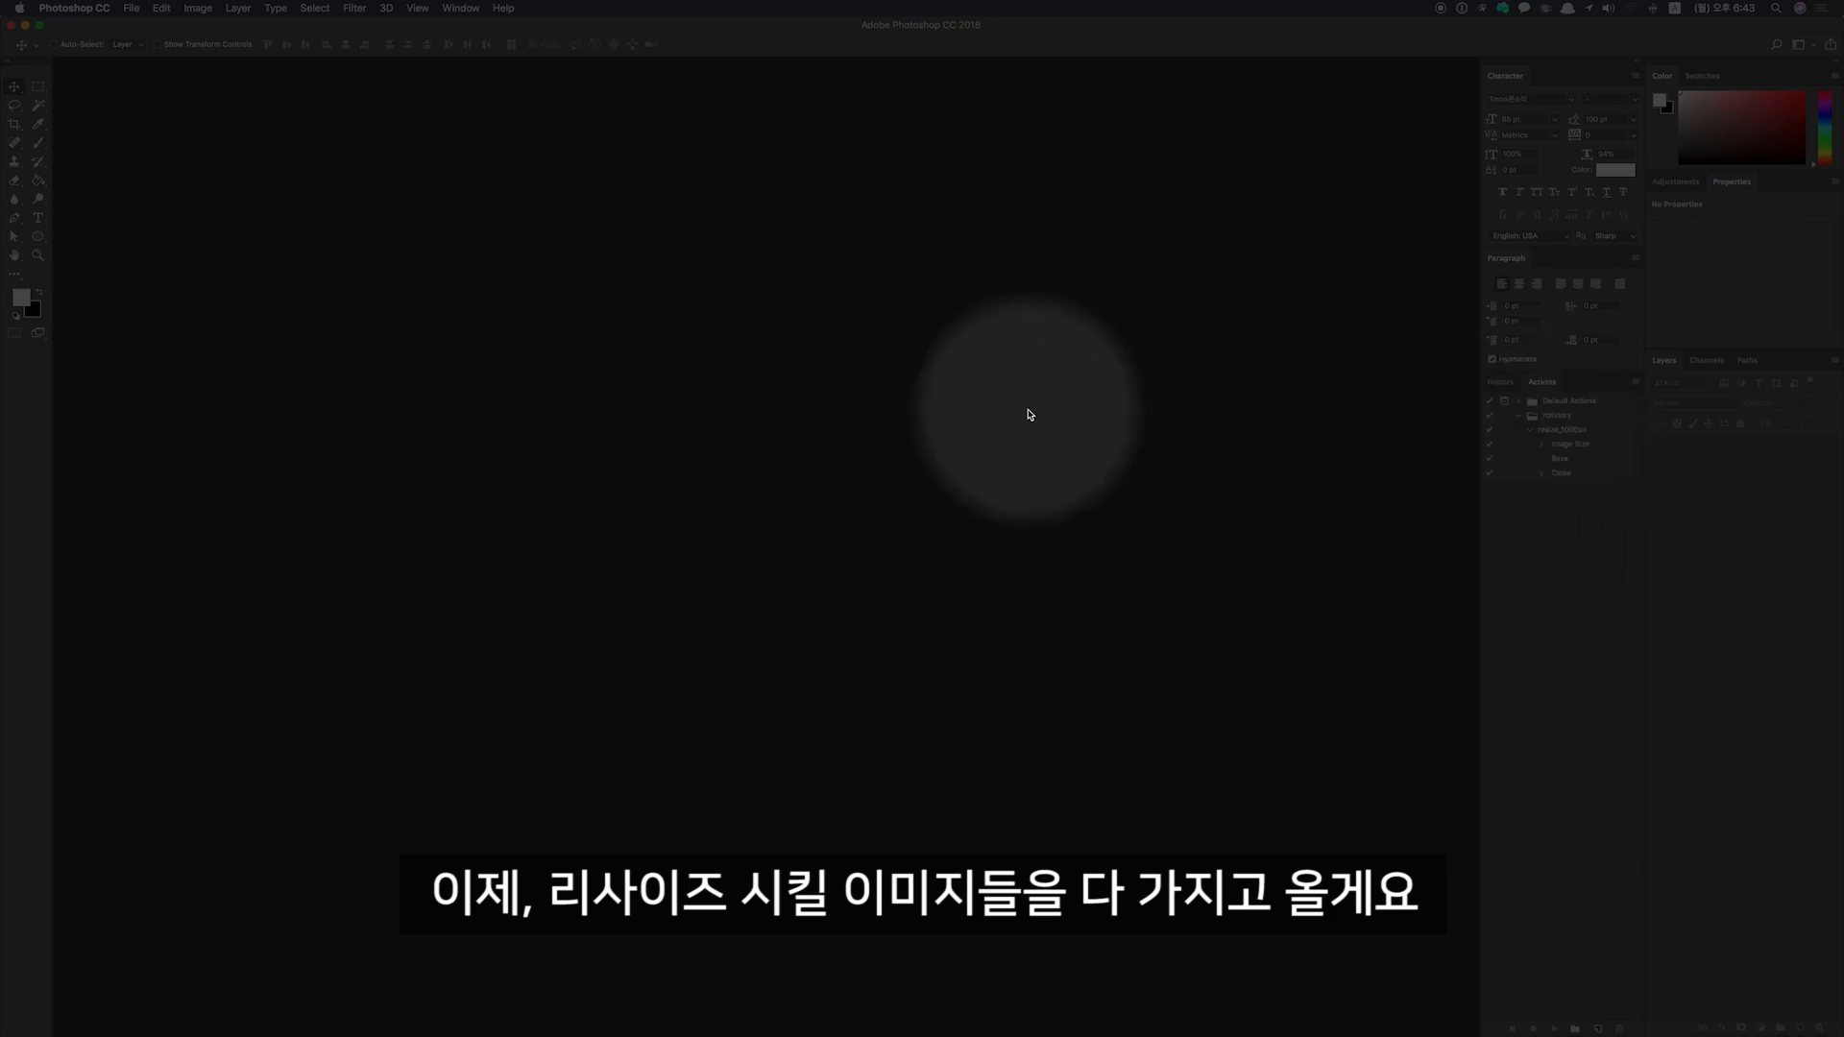
Switch to Finder and preview several images in the Photos folder, starting with DSCF0045.JPG
key("ctrl+Right")
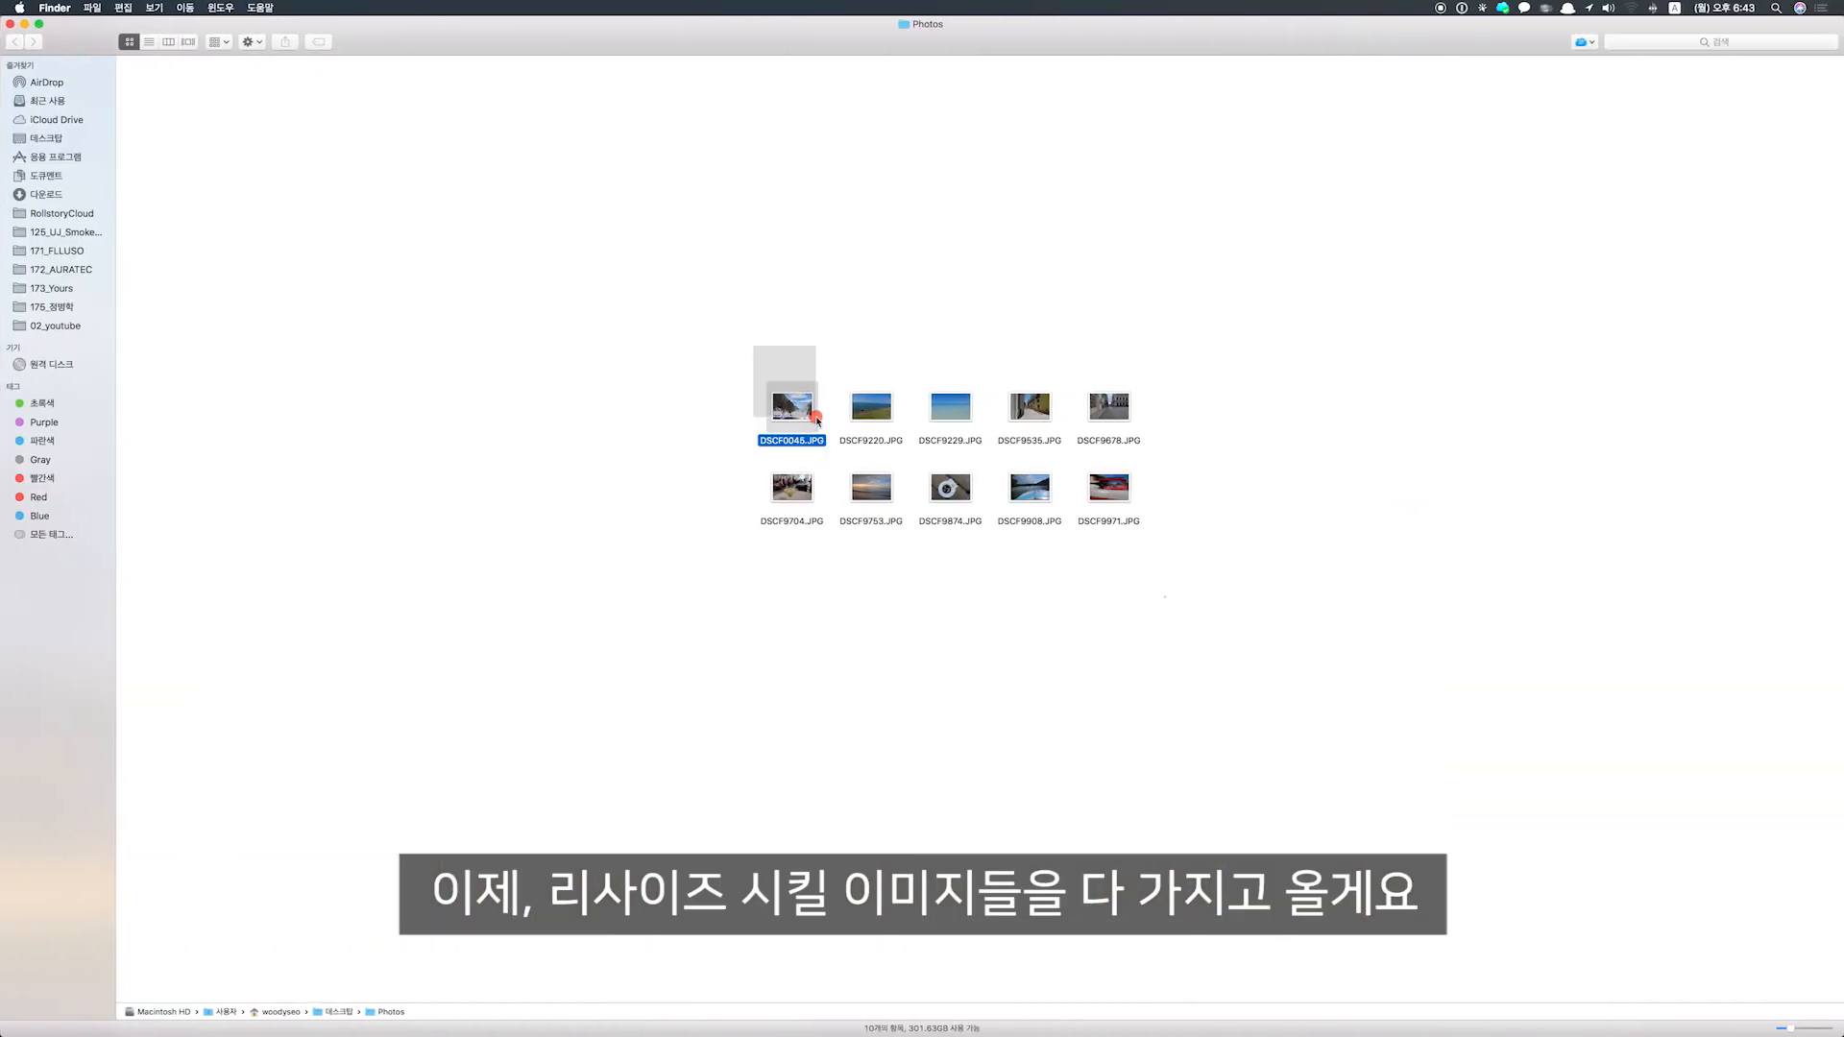
key("space")
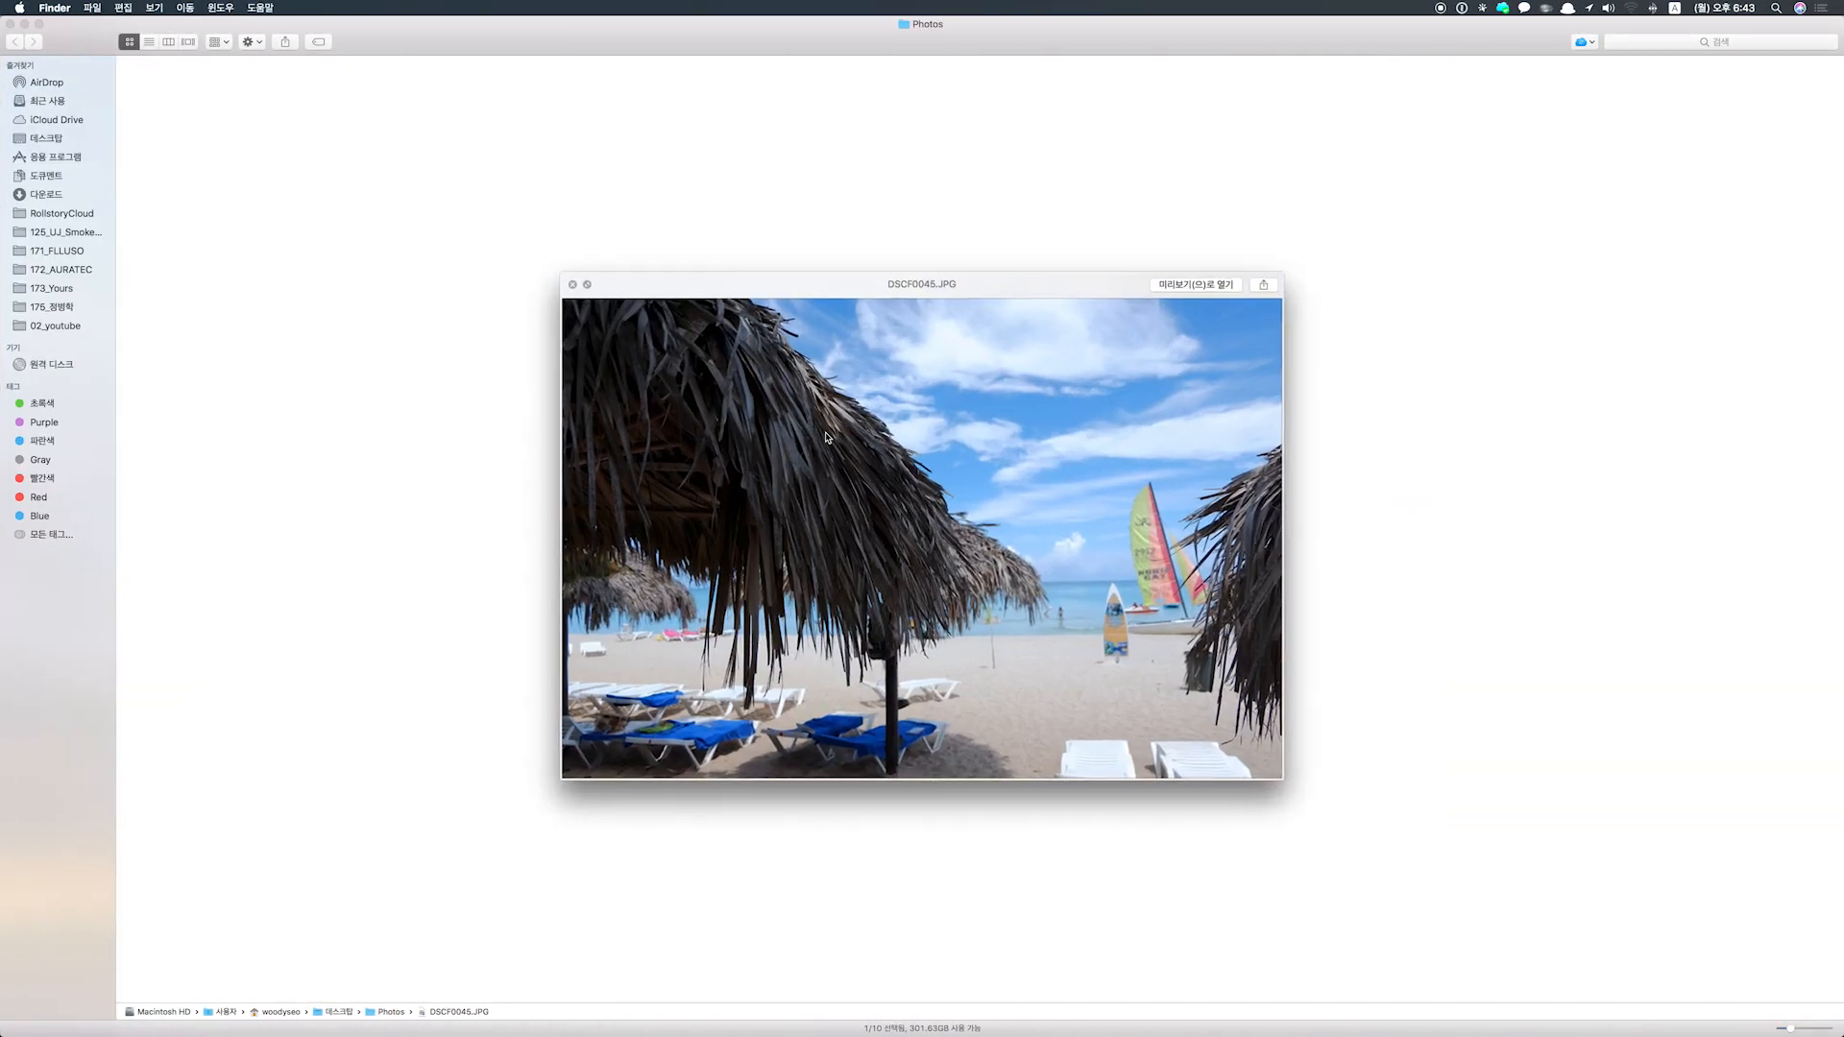
key("Right")
key("Right")
key("Right")
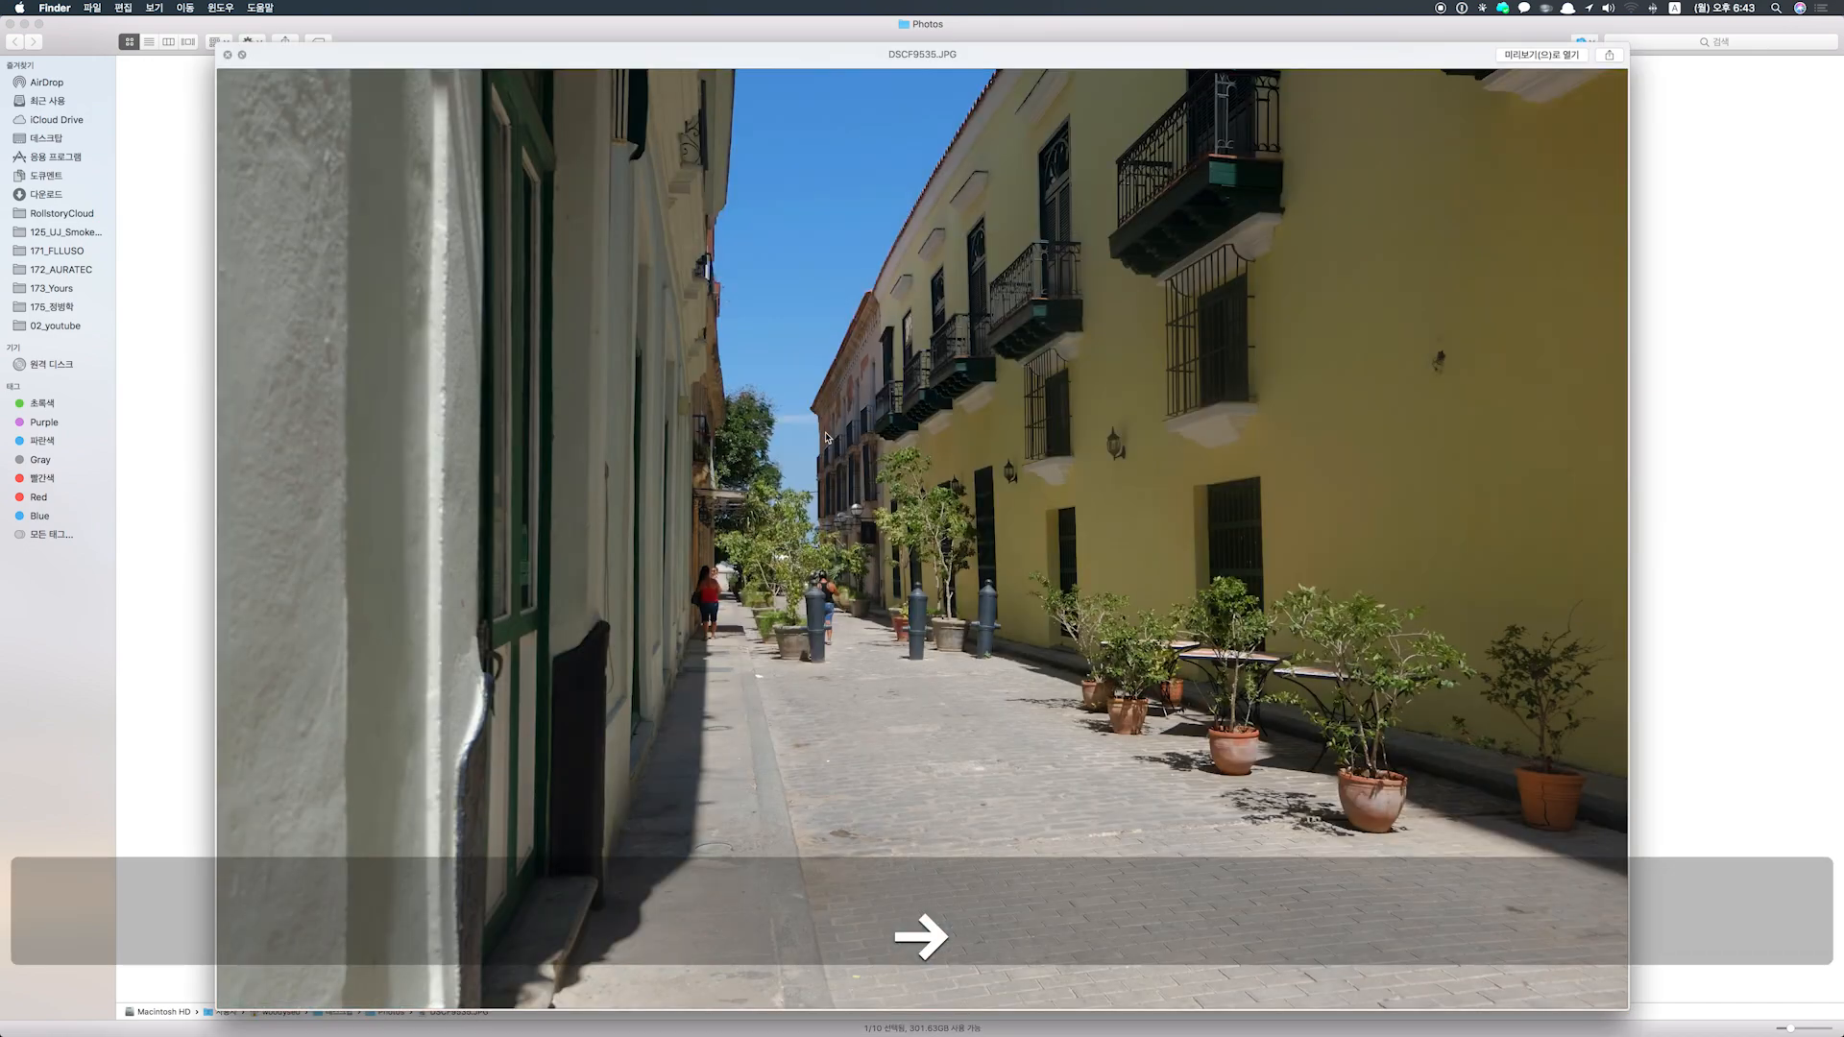
key("Left")
key("Down")
key("space")
Select every photo in the Photos folder except DSCF0045.JPG and open them all in Photoshop
left_click_drag(699, 323, 1156, 539)
left_click_drag(694, 322, 819, 424)
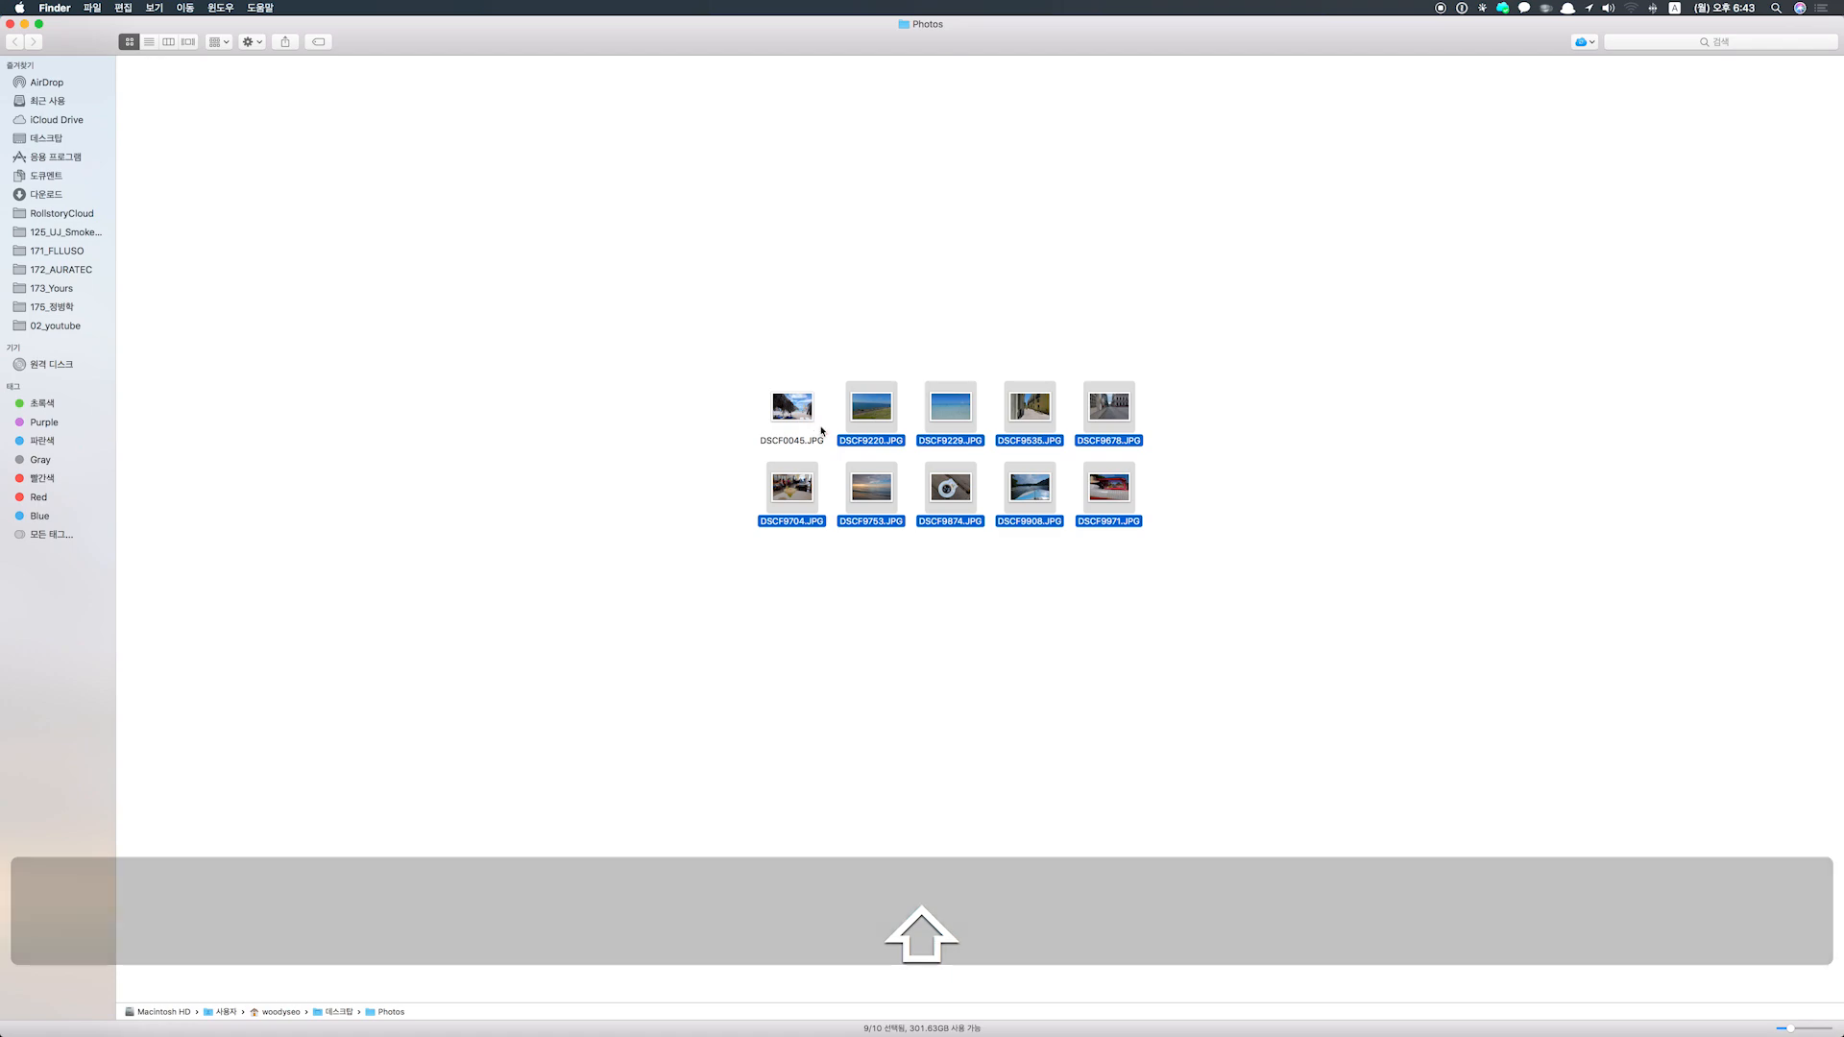
left_click_drag(789, 500, 698, 549)
key("ctrl+Left")
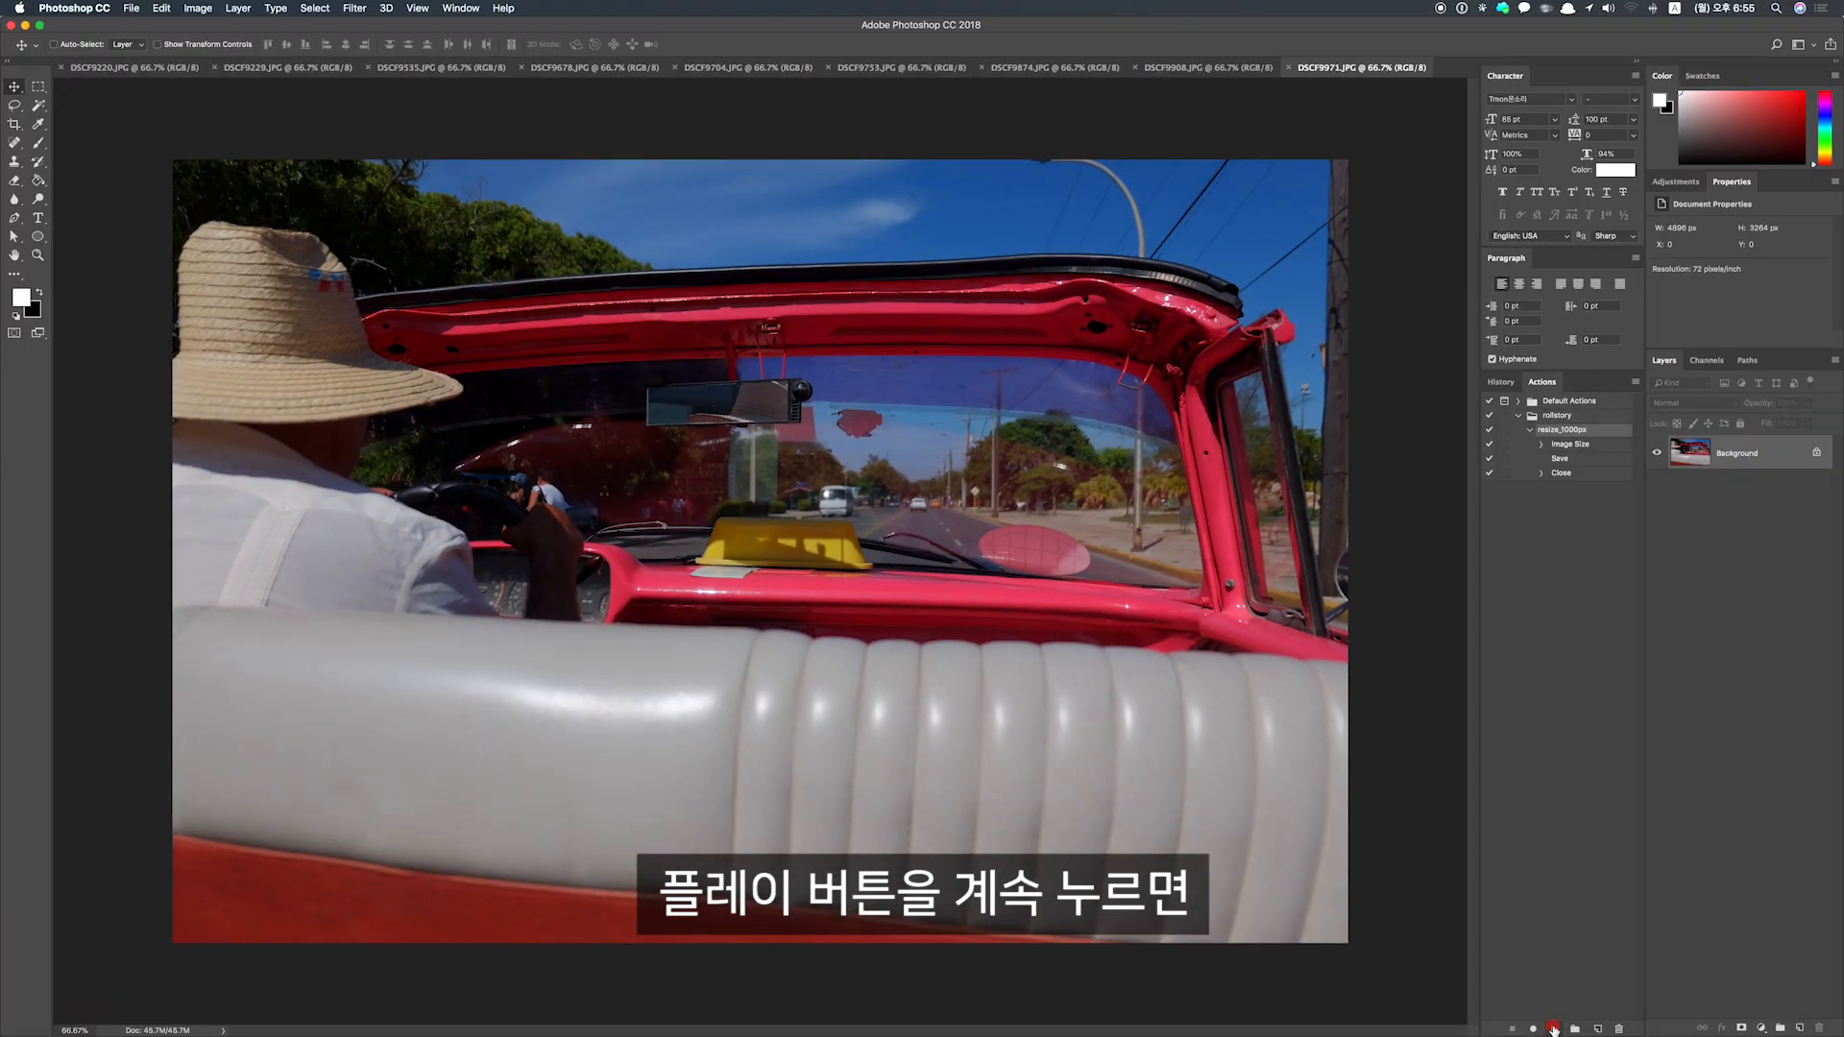
Play the resize_1000px action on each of the nine open photos to resize, save and close them
left_click(1553, 1028)
left_click(1552, 1028)
left_click(1552, 1028)
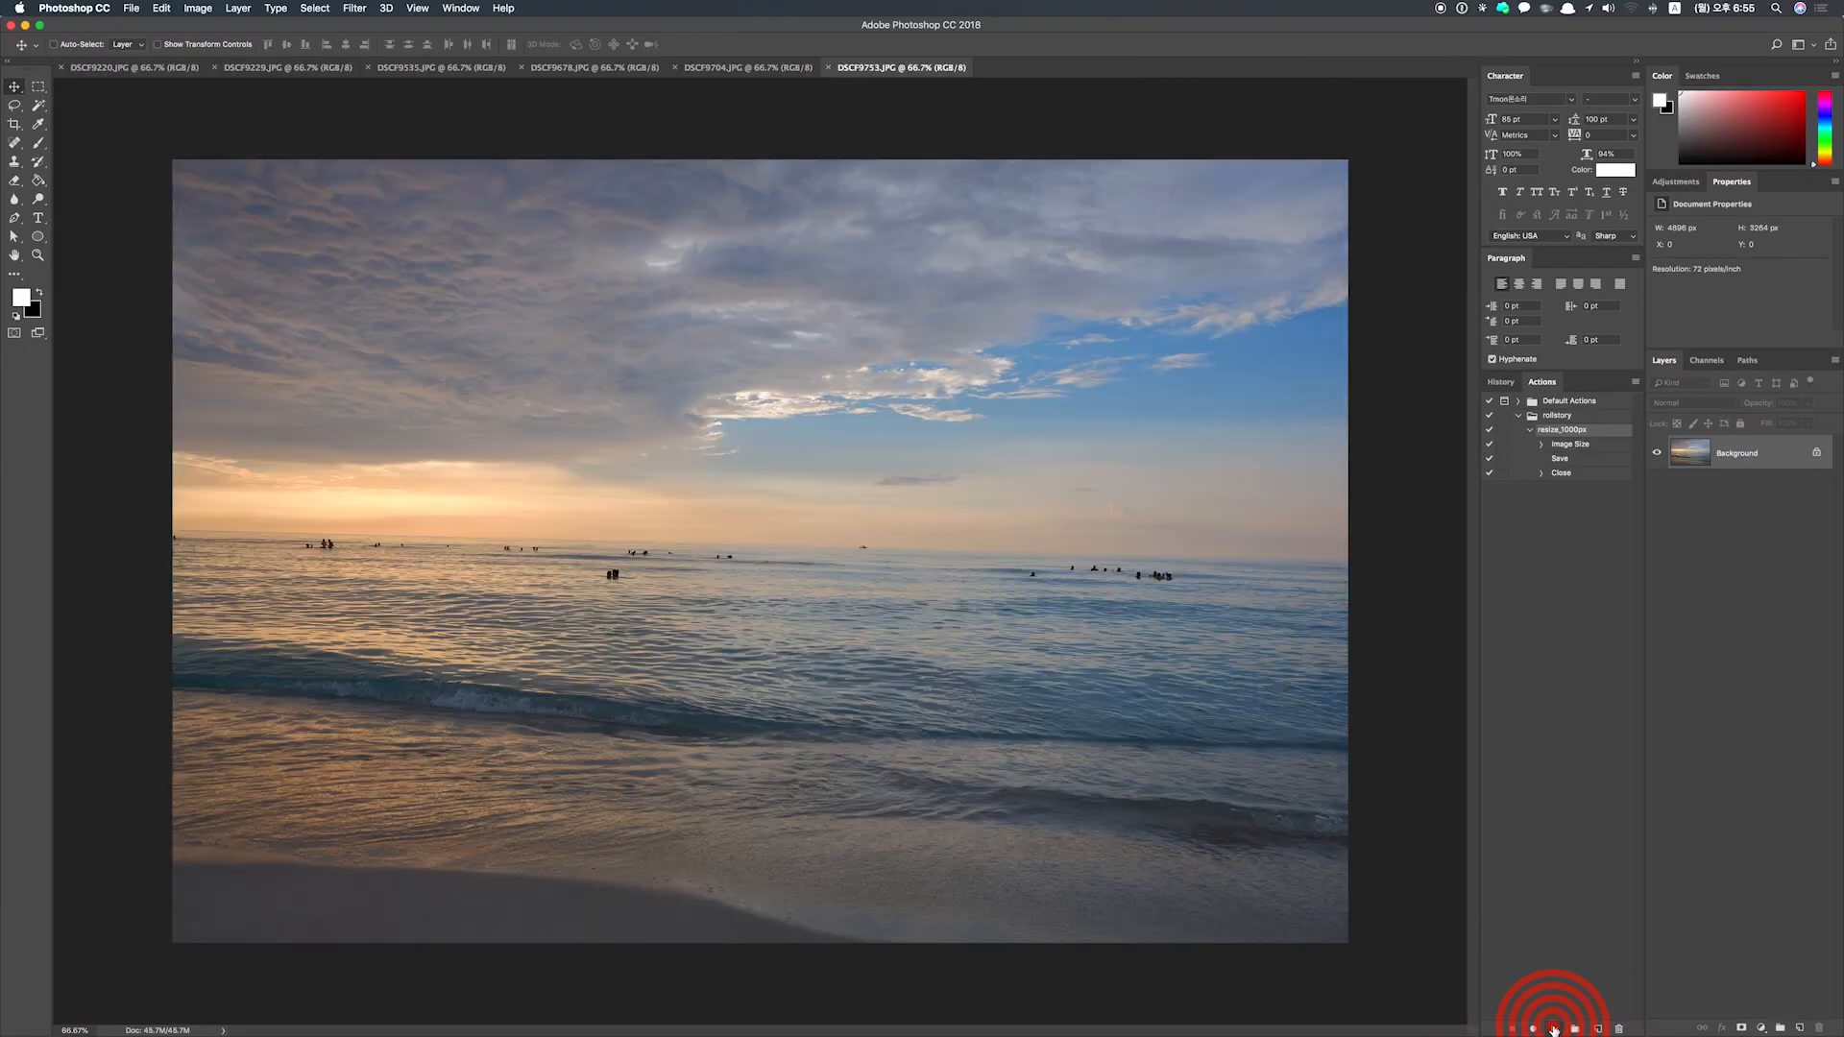
left_click(1553, 1028)
left_click(1552, 1029)
left_click(1553, 1028)
left_click(1553, 1029)
left_click(1553, 1029)
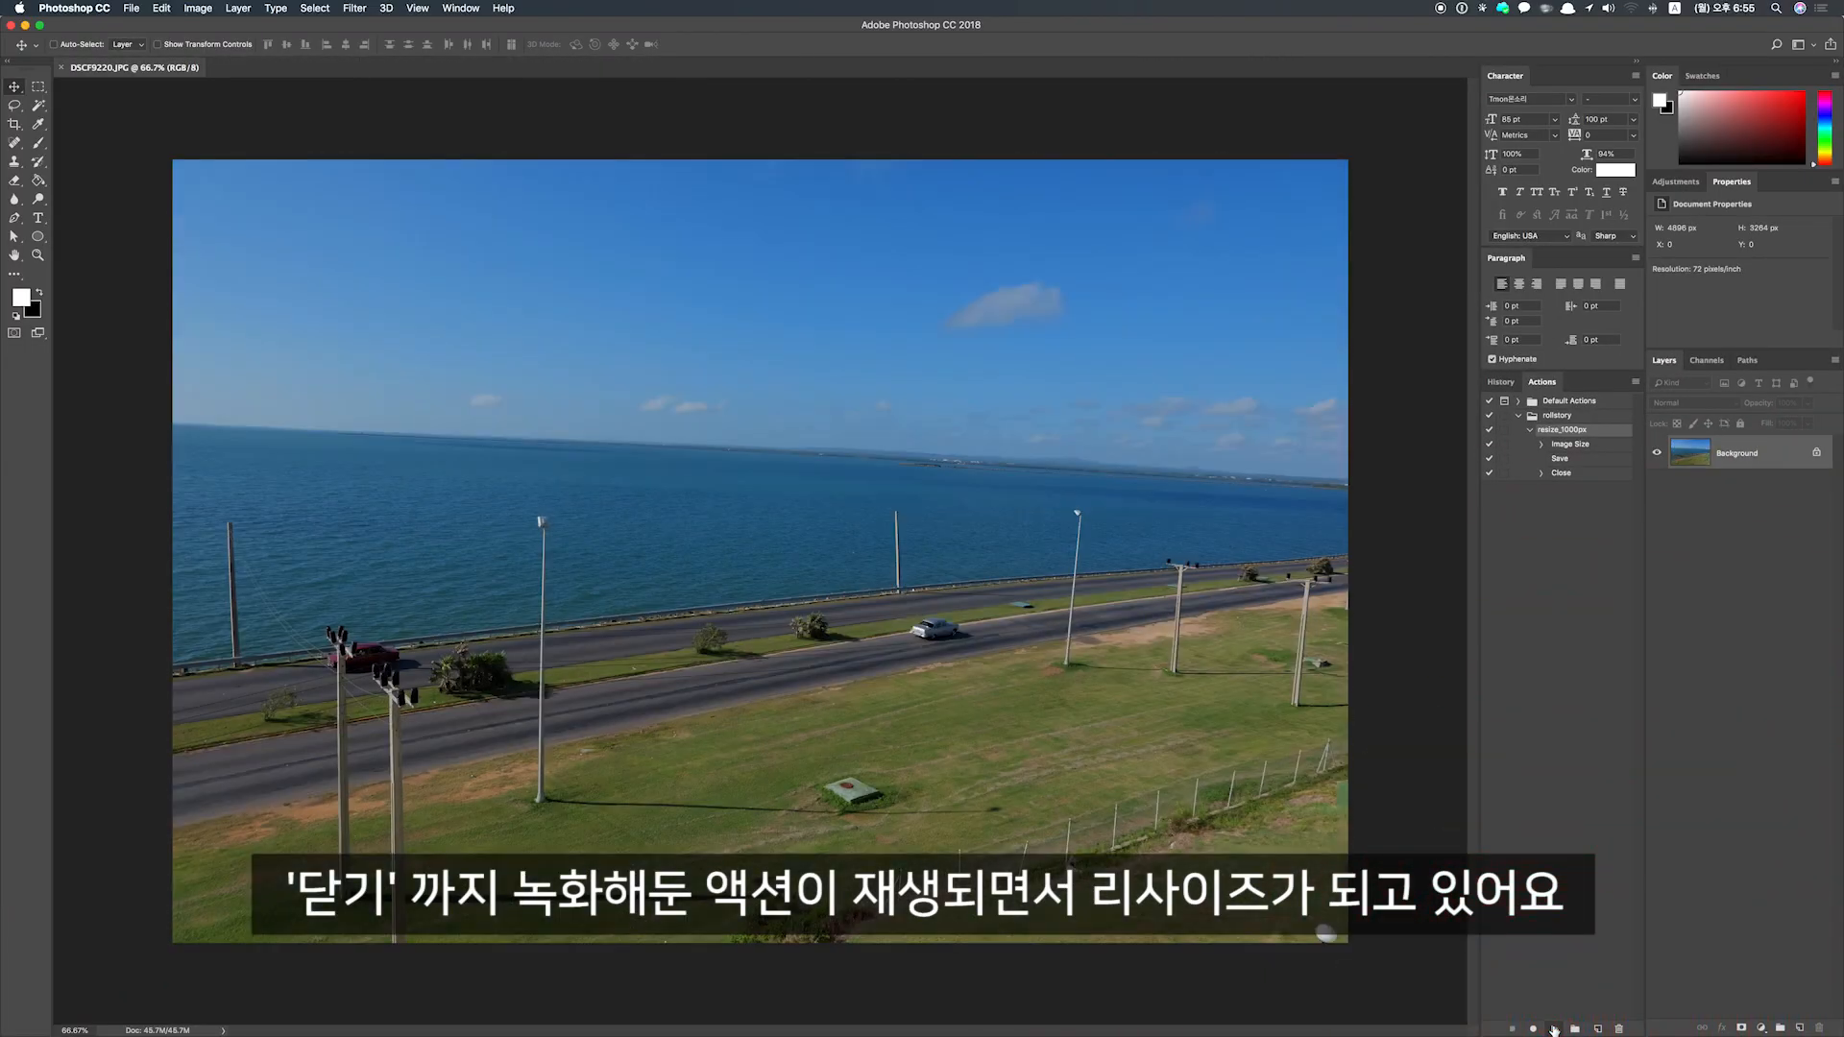
left_click(1553, 1028)
key("Escape")
Switch to Finder and preview the resized images in the Photos folder one by one, starting with DSCF0045.JPG
key("ctrl+Right")
left_click(992, 597)
left_click(793, 409)
key("space")
key("Down")
key("Down")
key("Down")
key("Down")
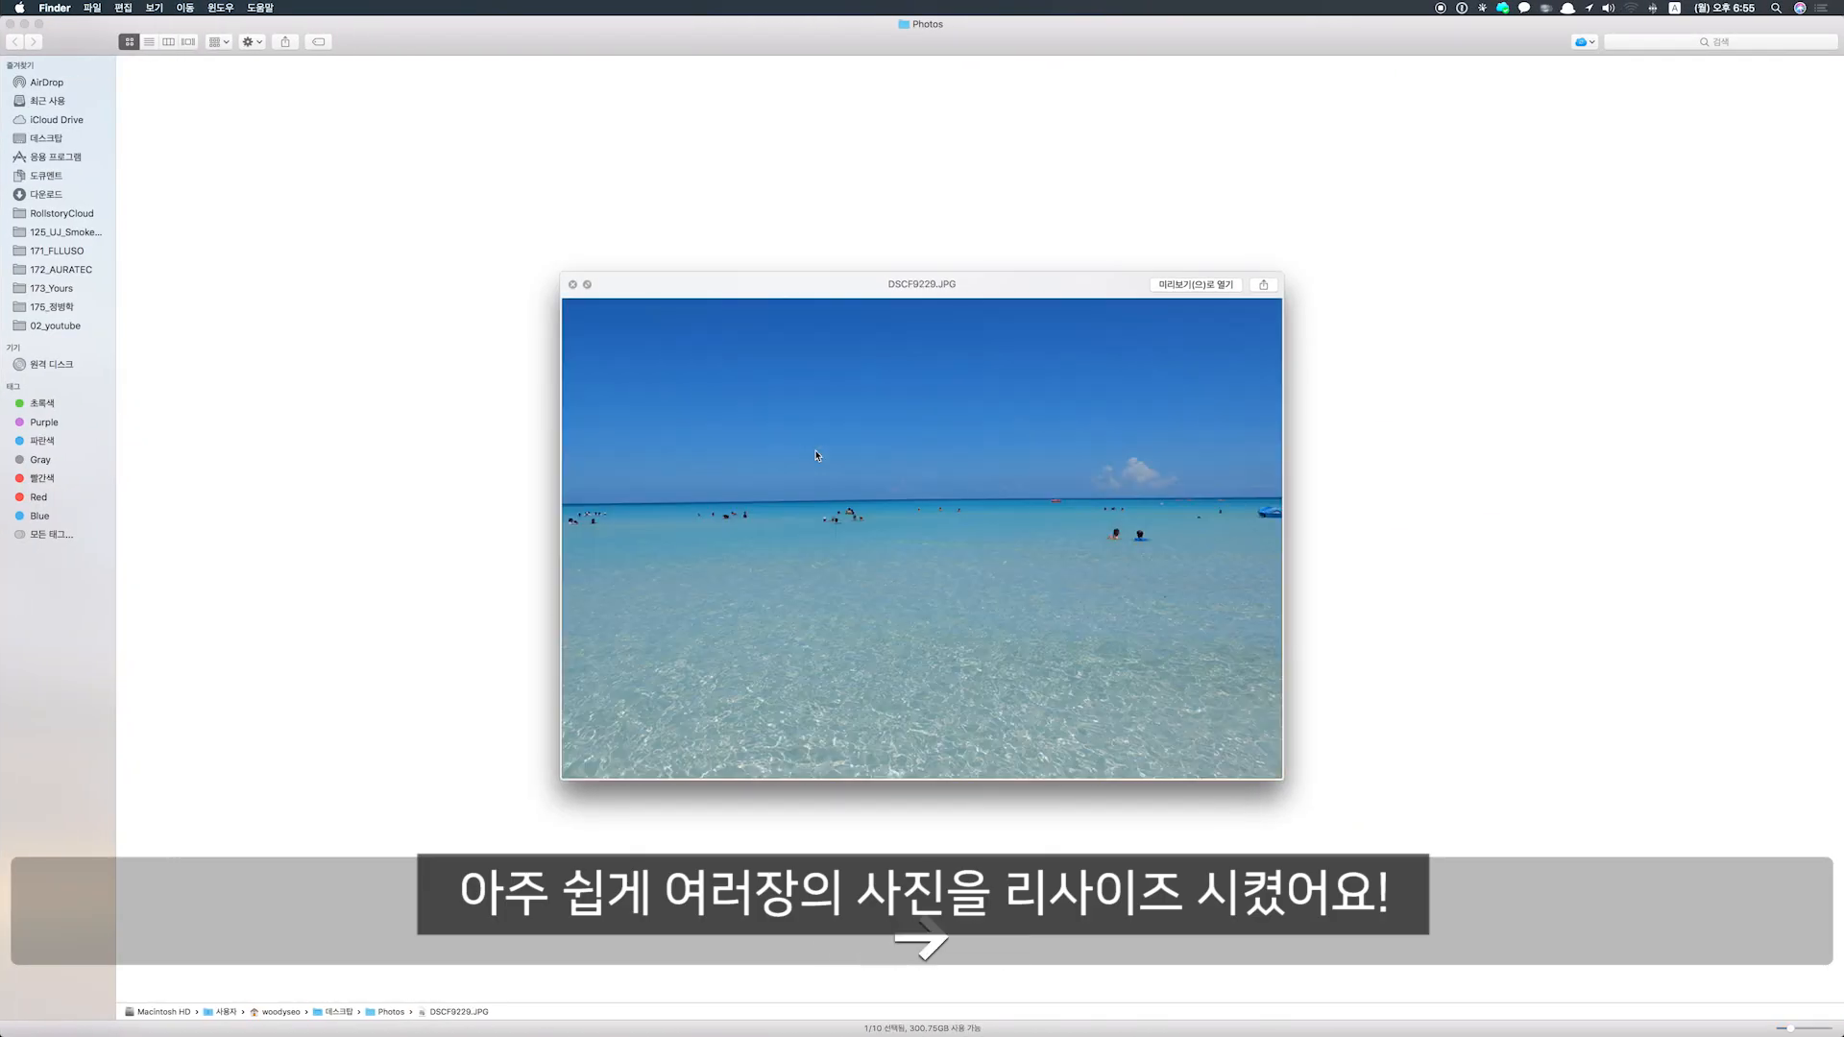
key("Down")
key("Down")
key("Down")
key("Down")
key("Down")
key("Down")
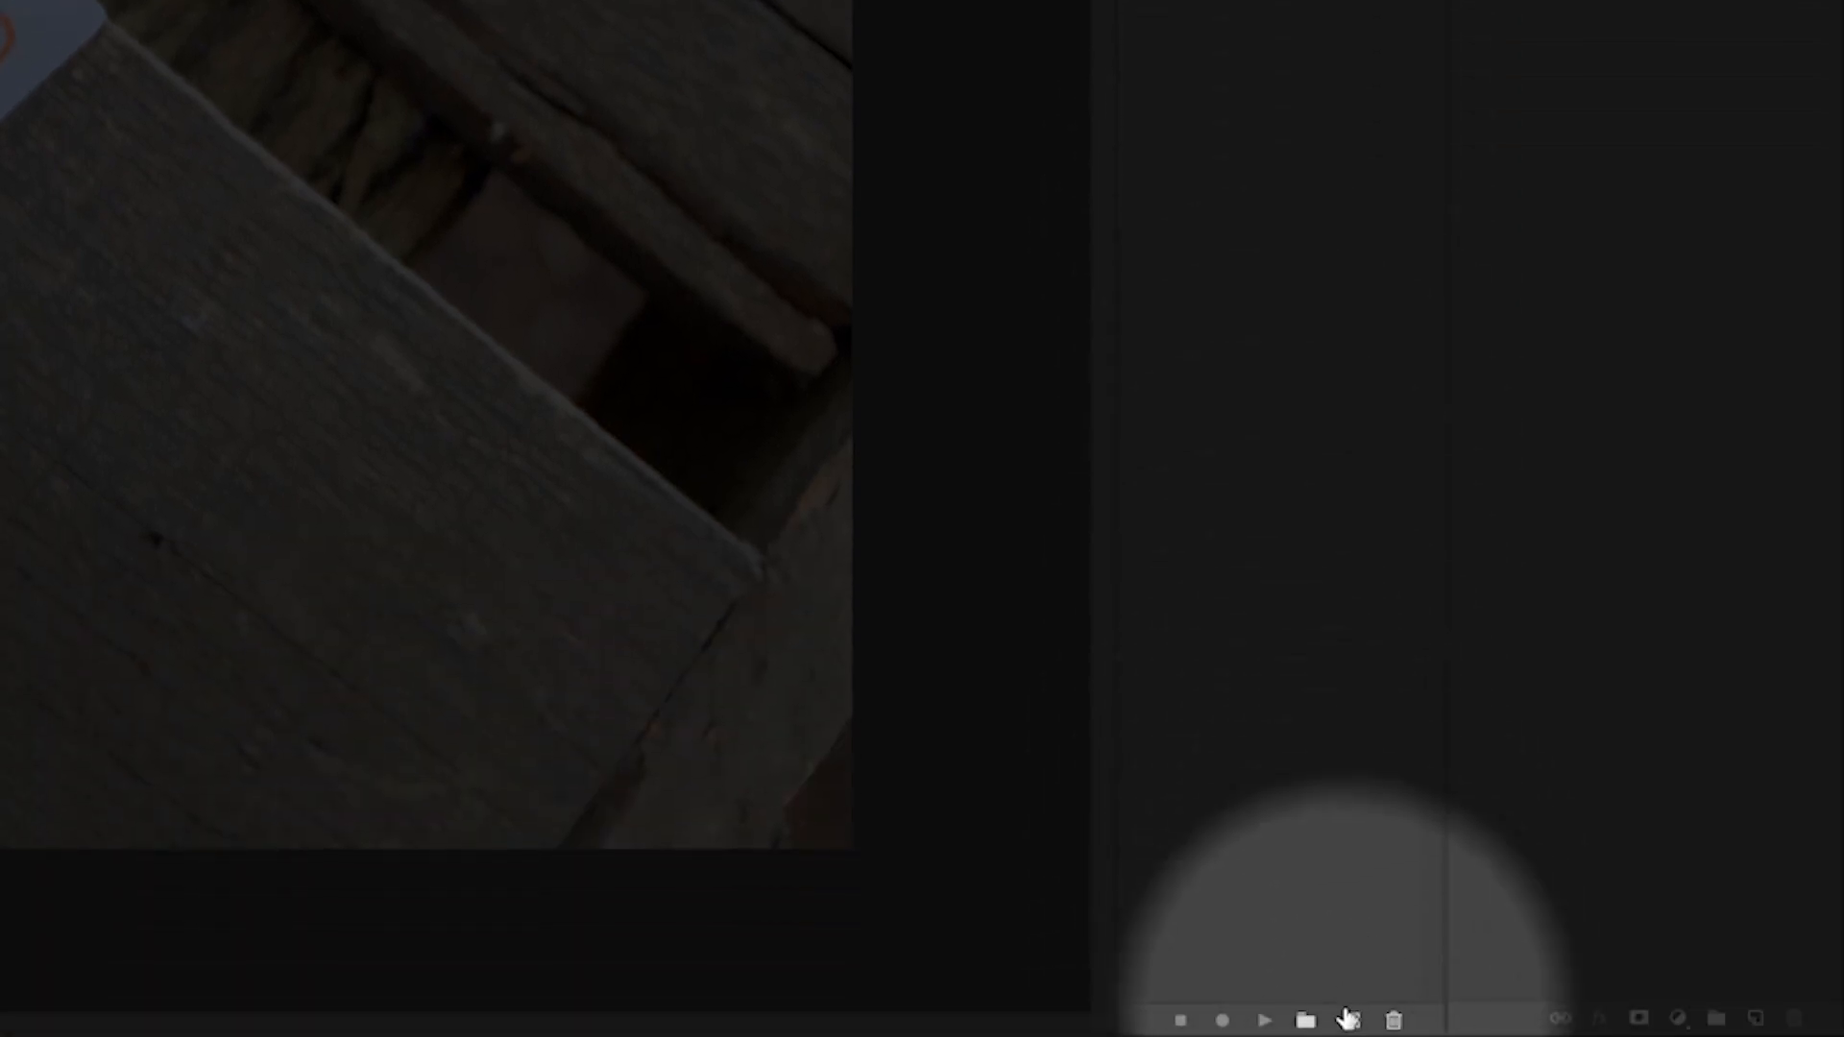
Start recording a new action named skin in the rollstory set and duplicate the Background layer
left_click(1347, 1018)
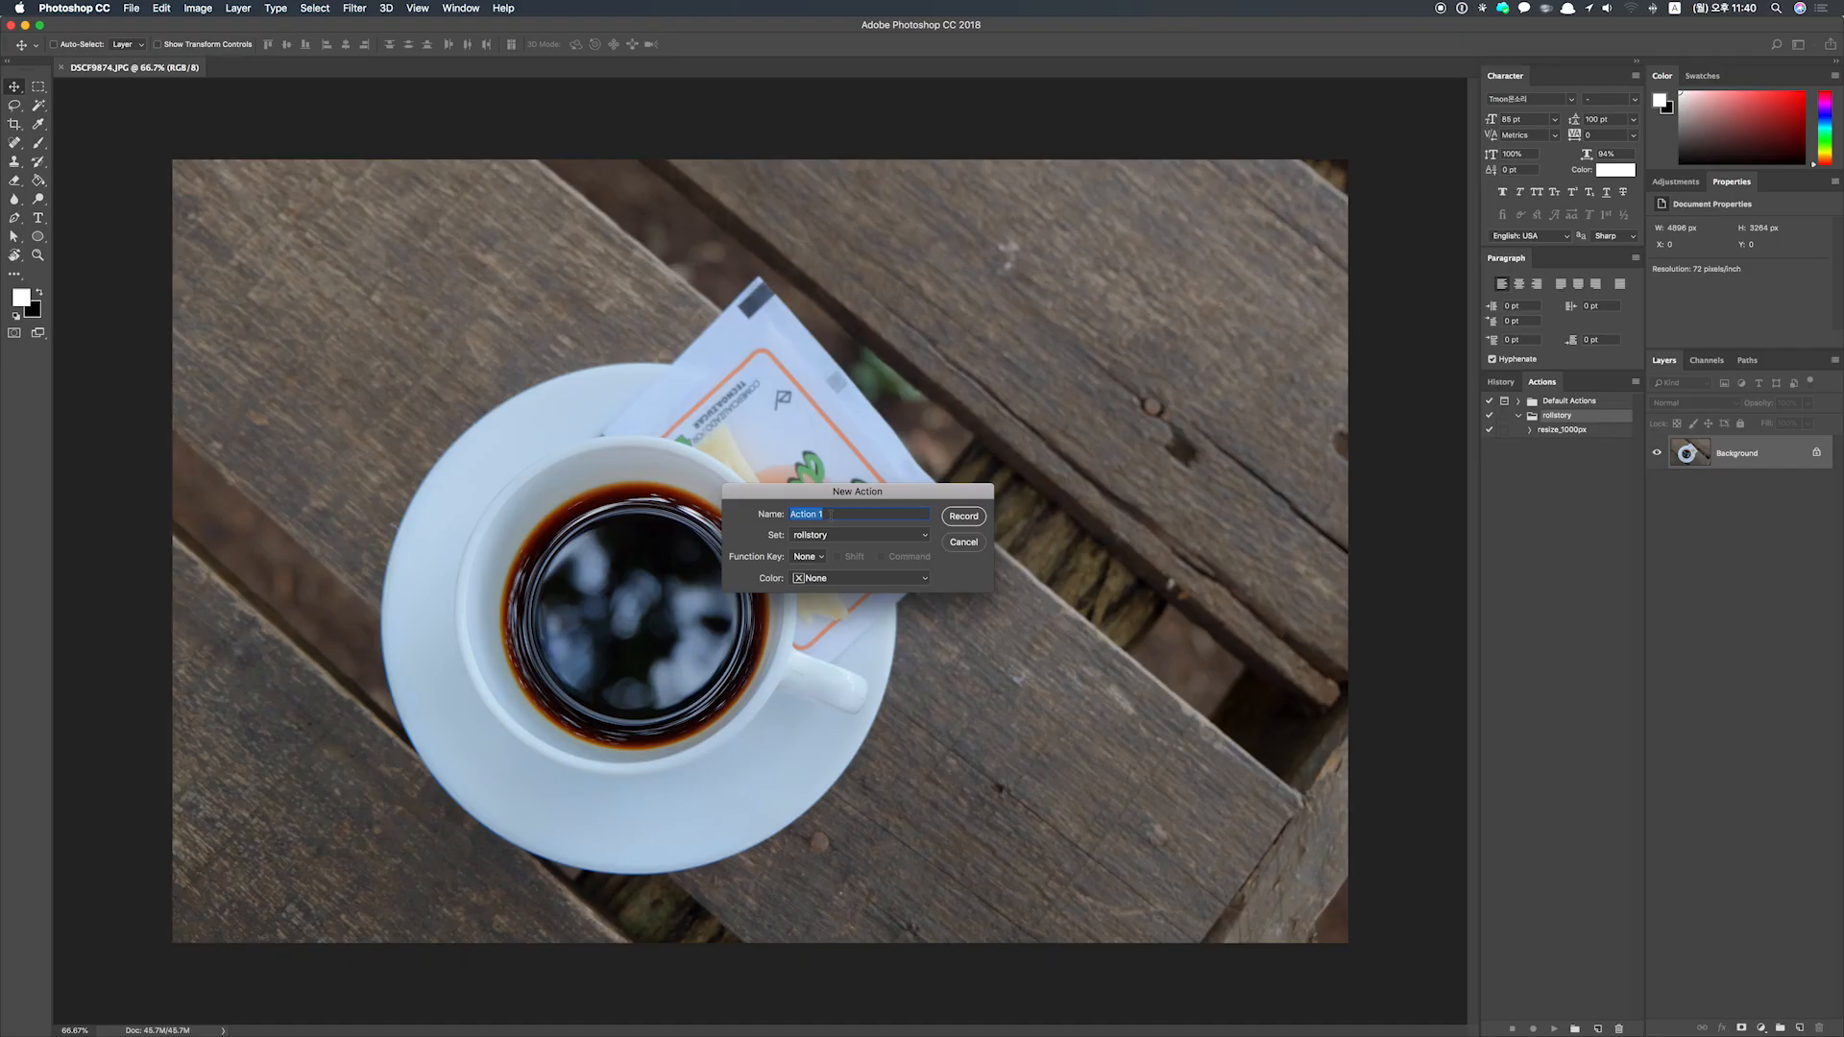
type("skin")
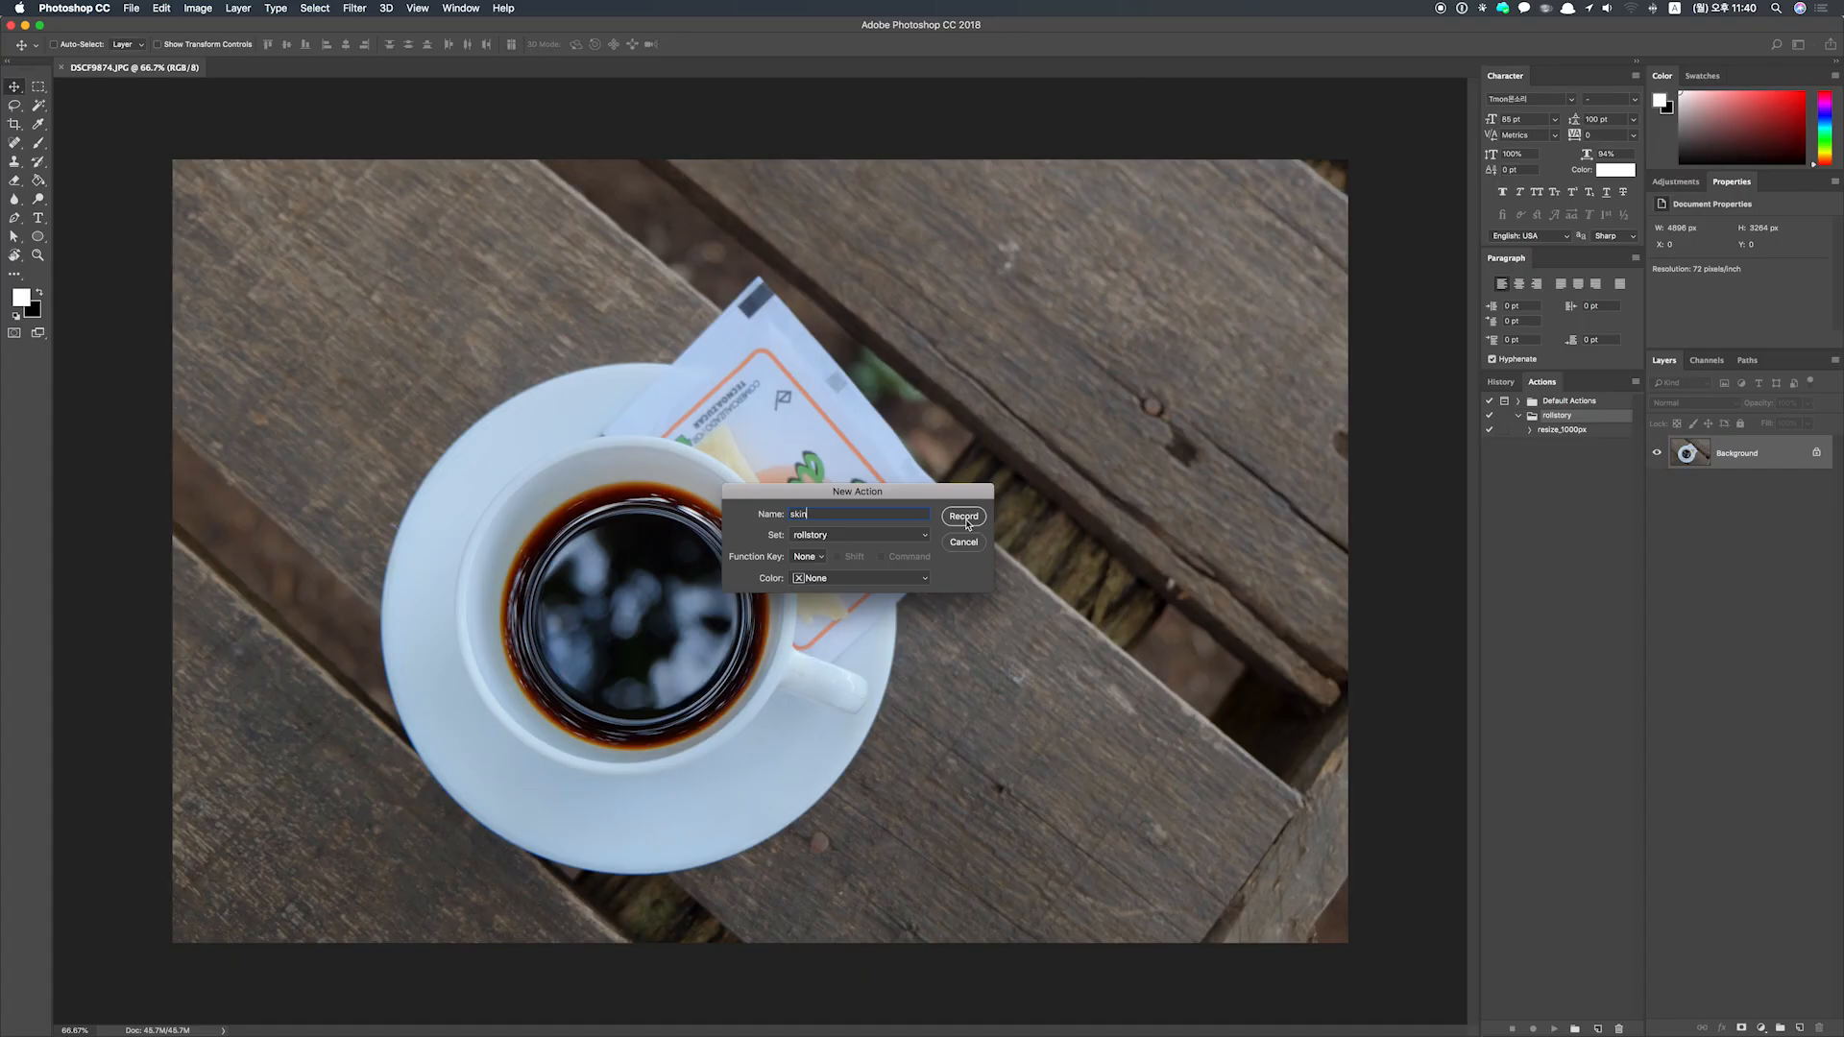
left_click(964, 518)
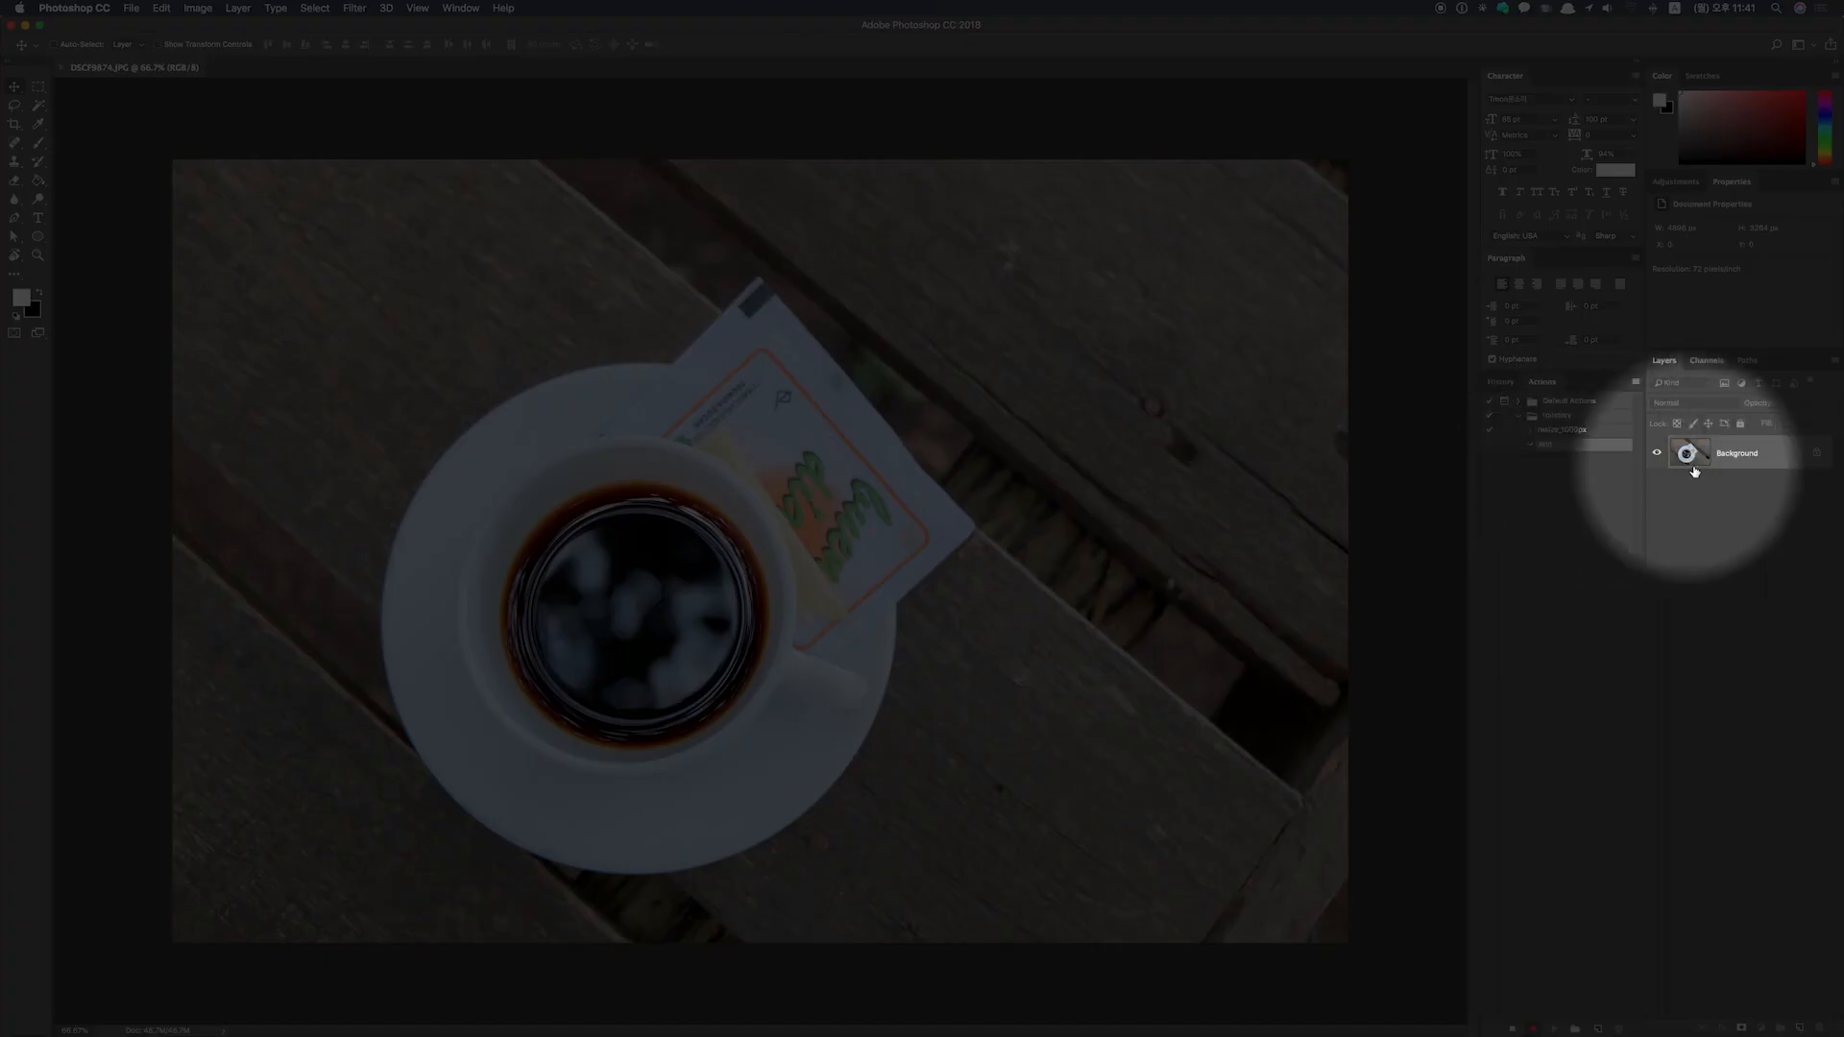
left_click_drag(1719, 459, 1801, 1025)
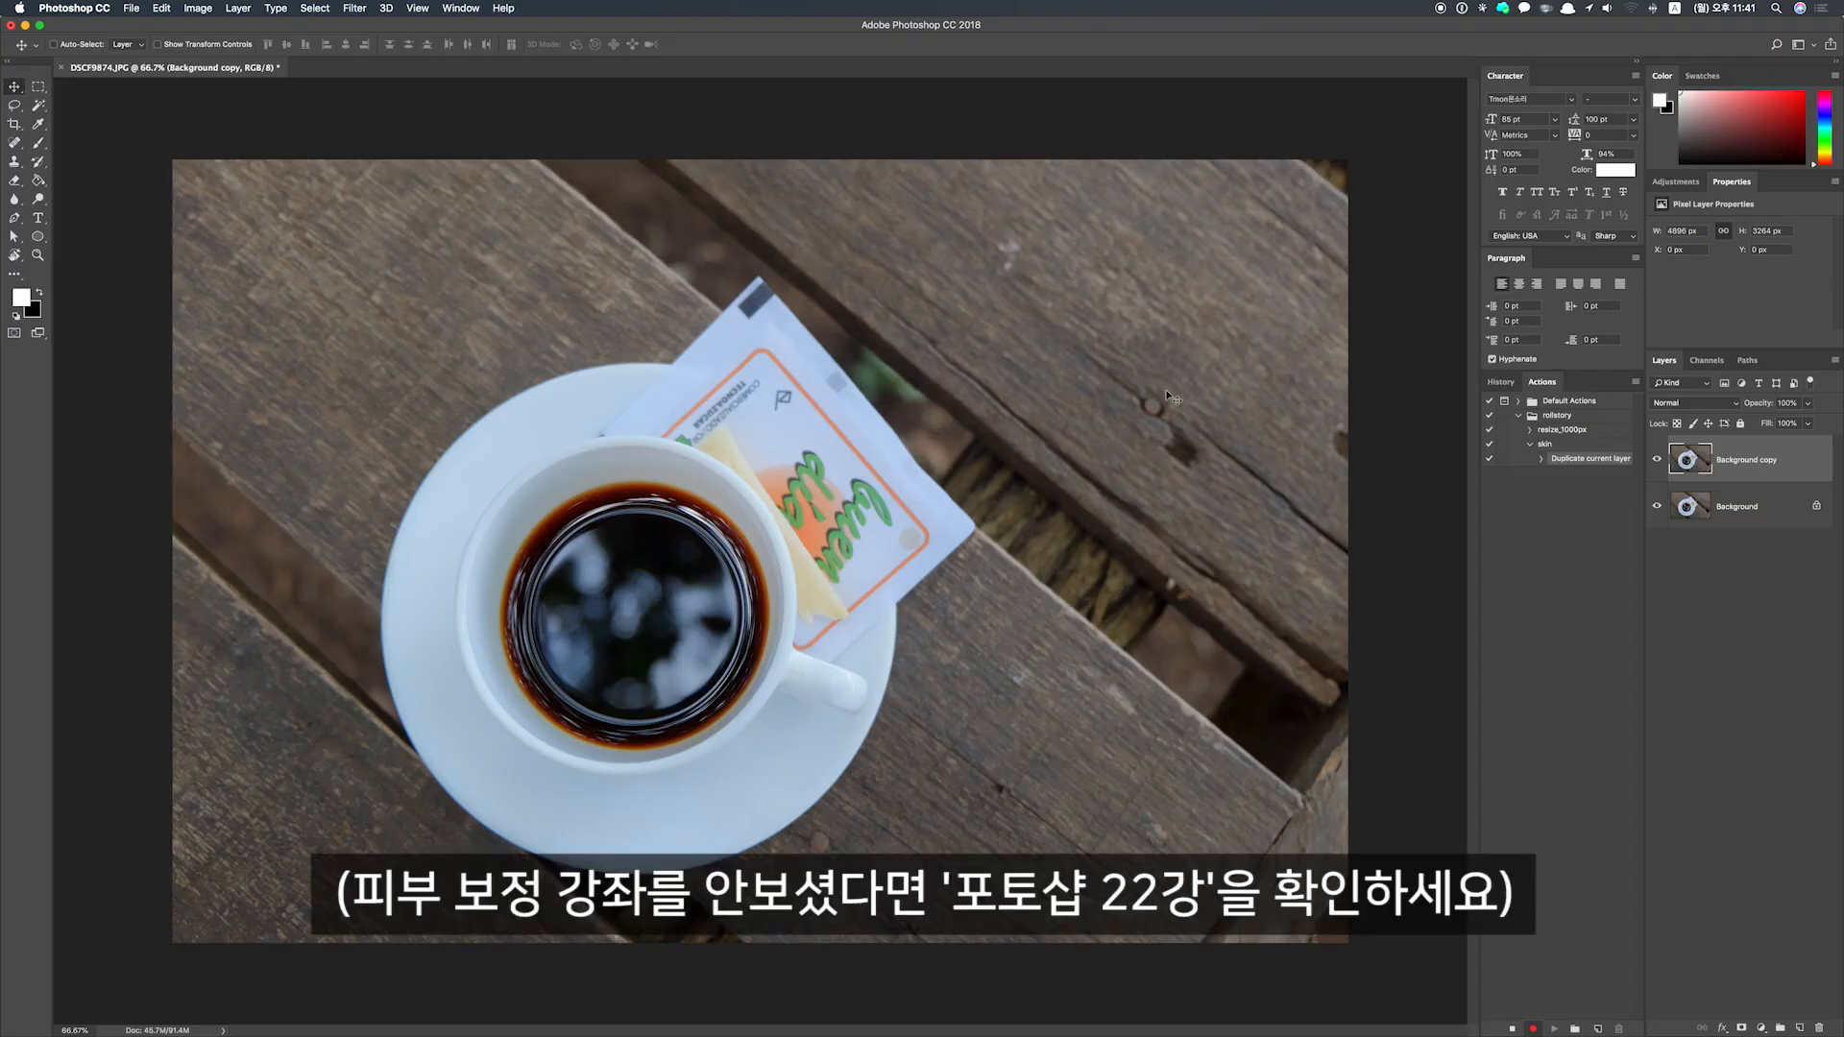
Apply a Gaussian Blur with a radius of 10 pixels to the Background copy layer
left_click(353, 9)
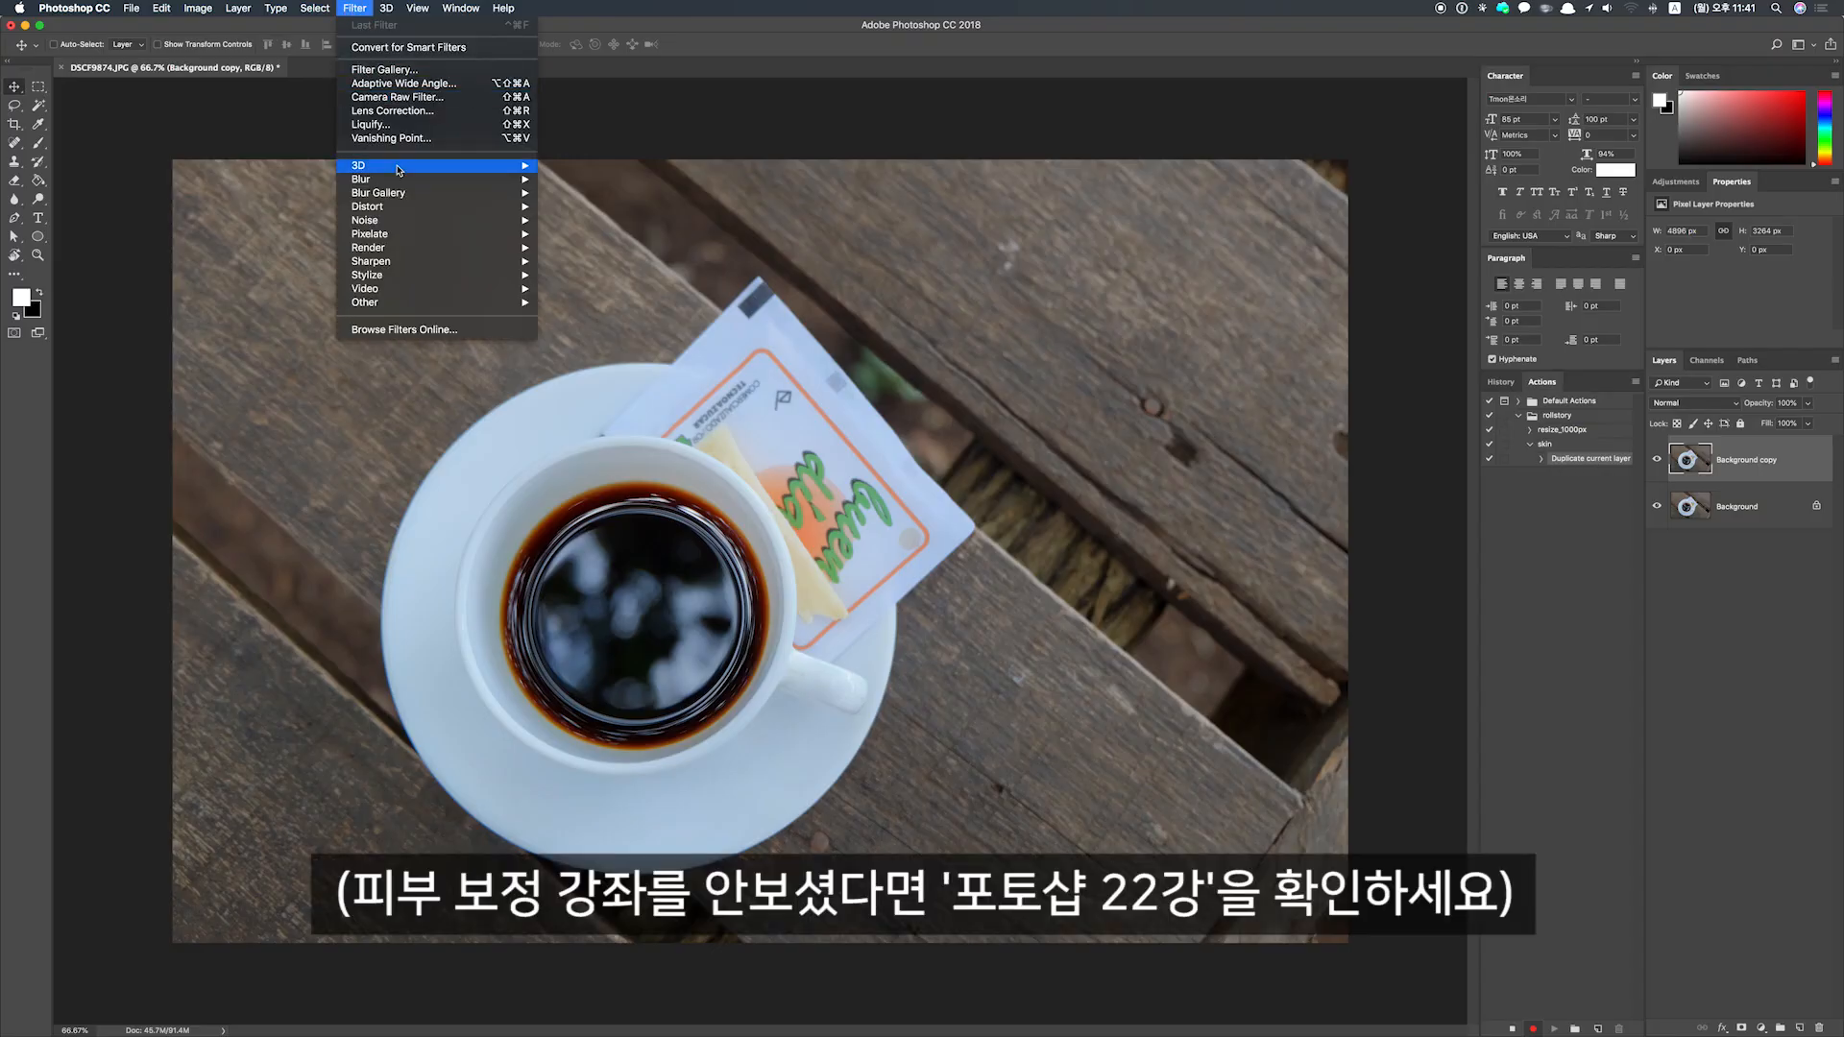
mouse_move(400, 186)
left_click(618, 239)
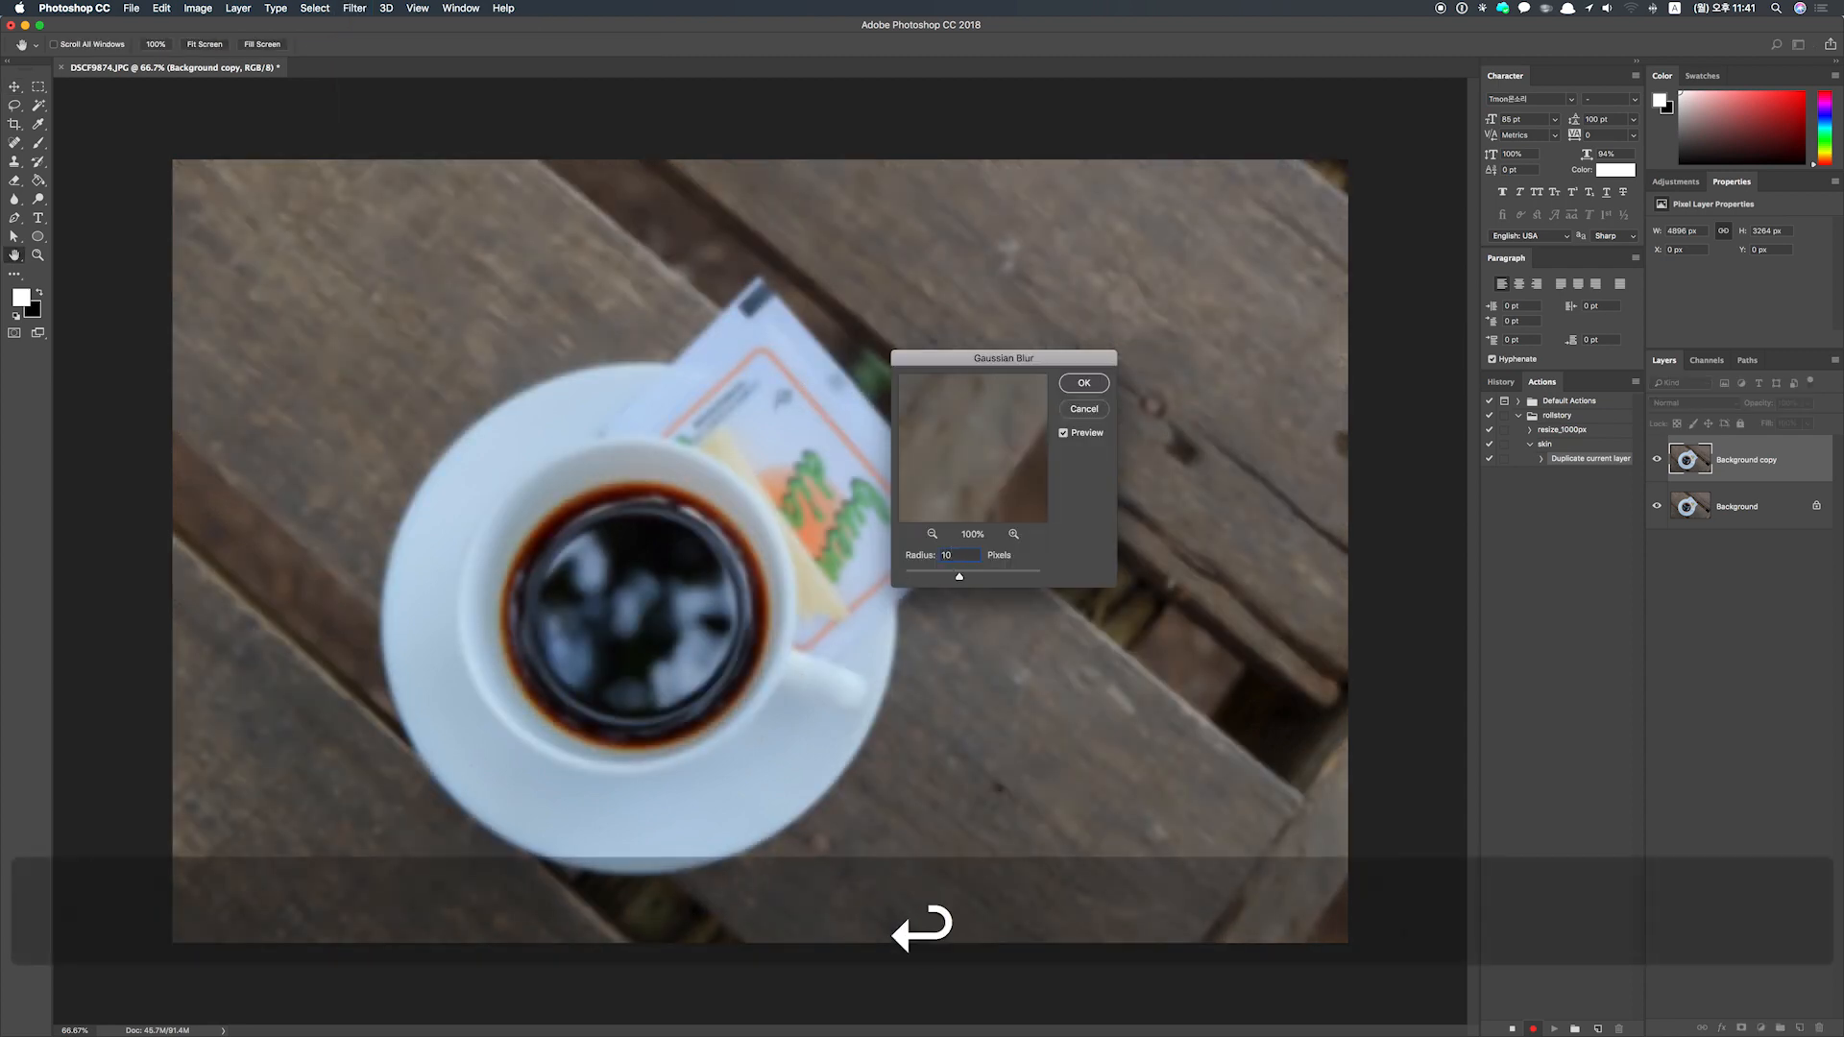
key("Return")
Apply the Median noise filter with a radius of 5 pixels to the Background copy layer
left_click(355, 9)
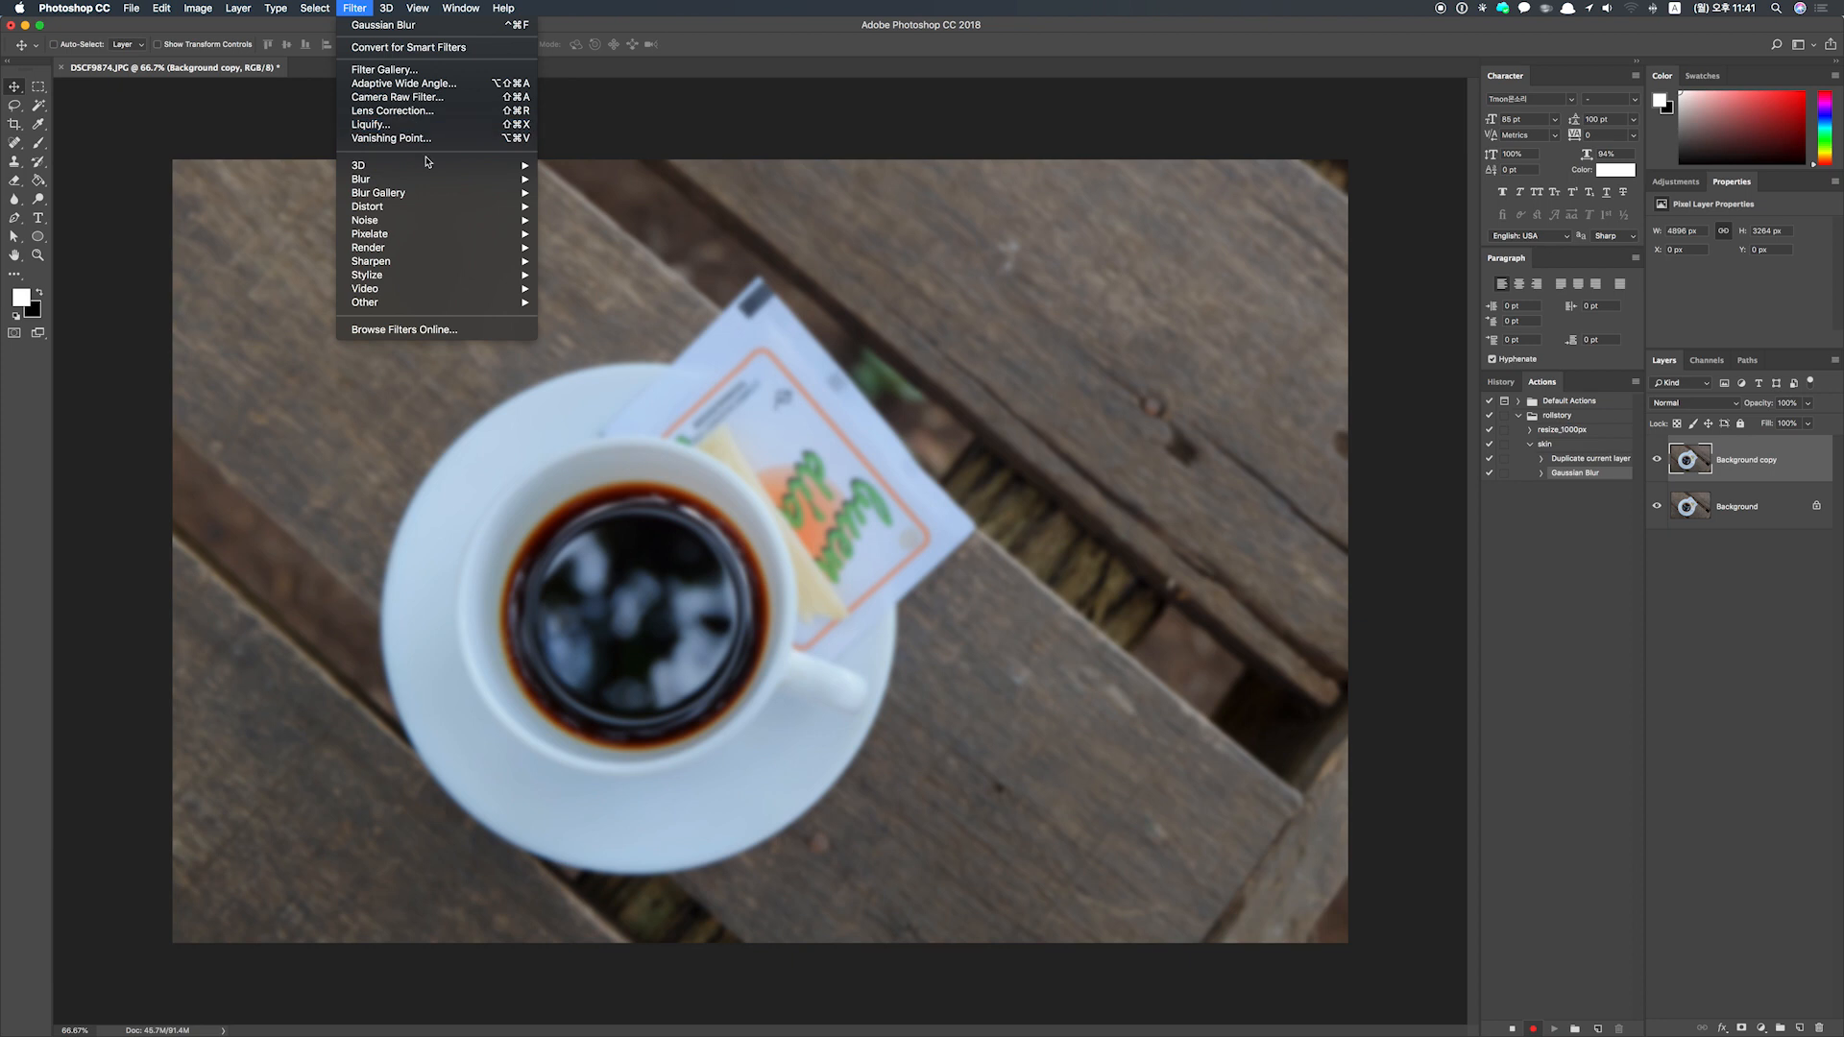
mouse_move(431, 225)
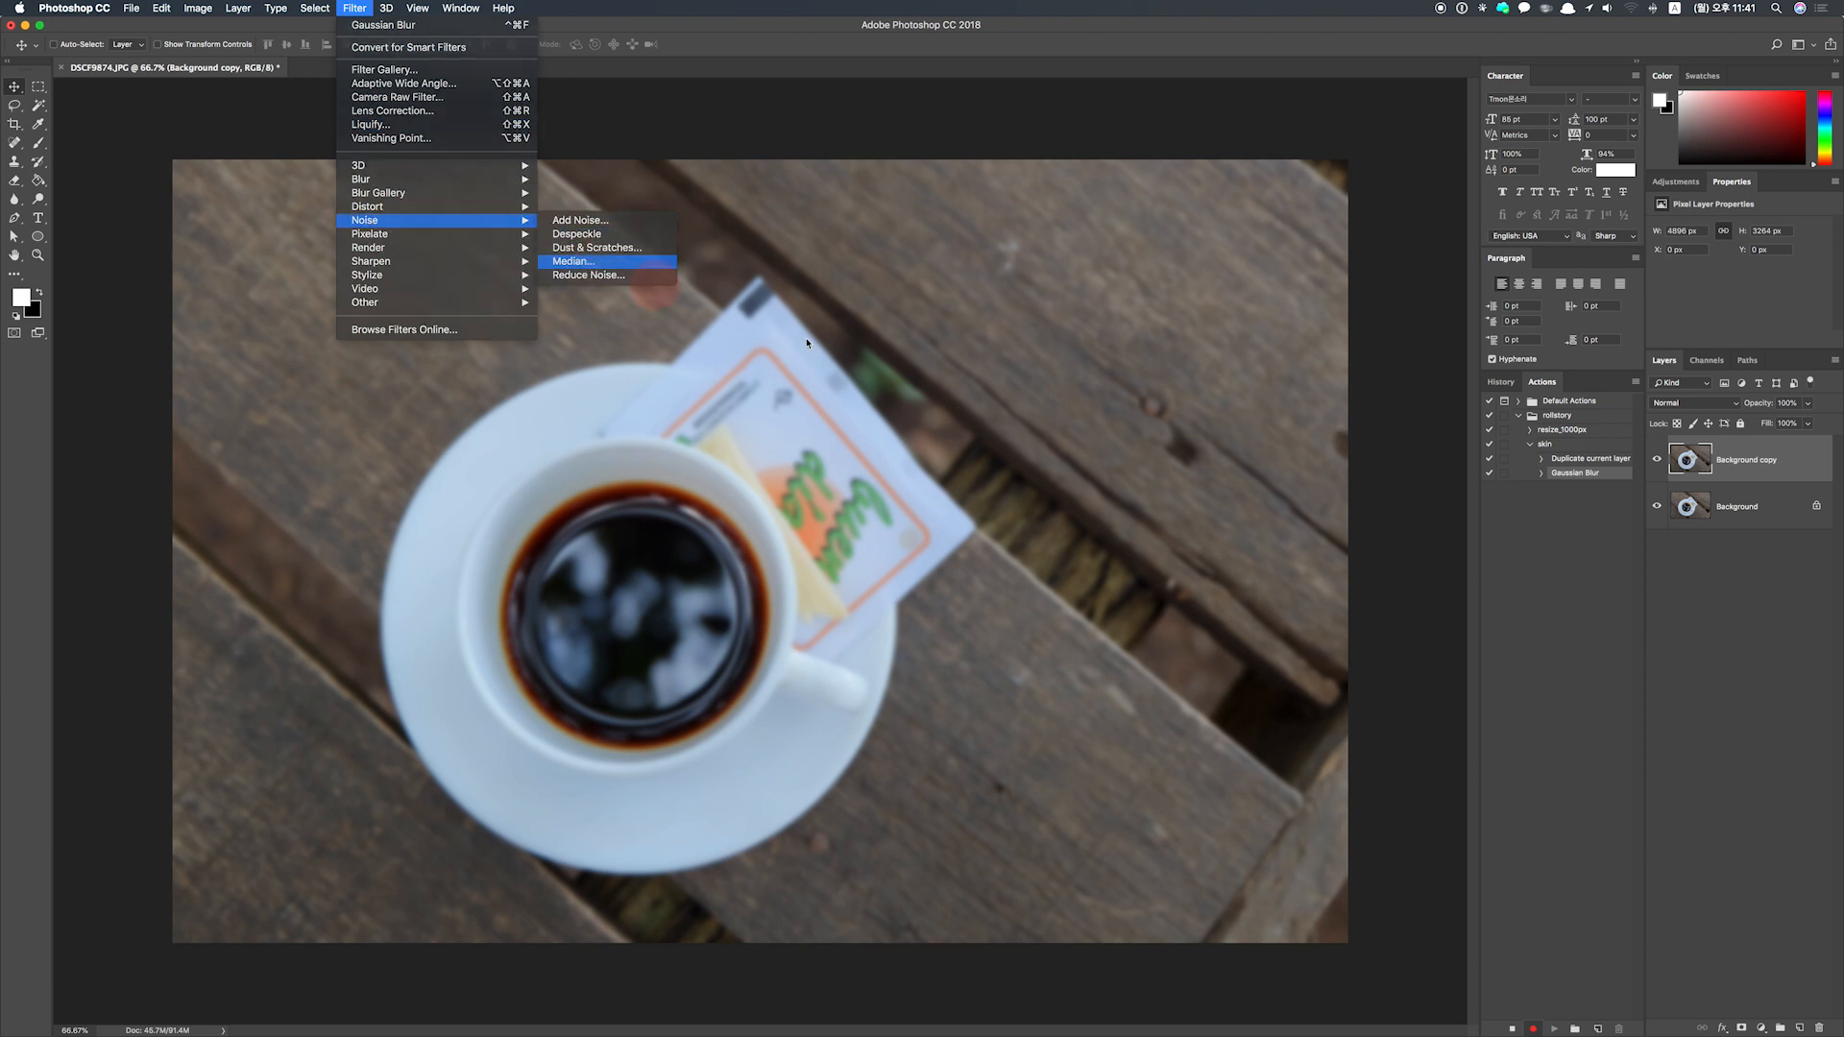
left_click(574, 261)
type("5")
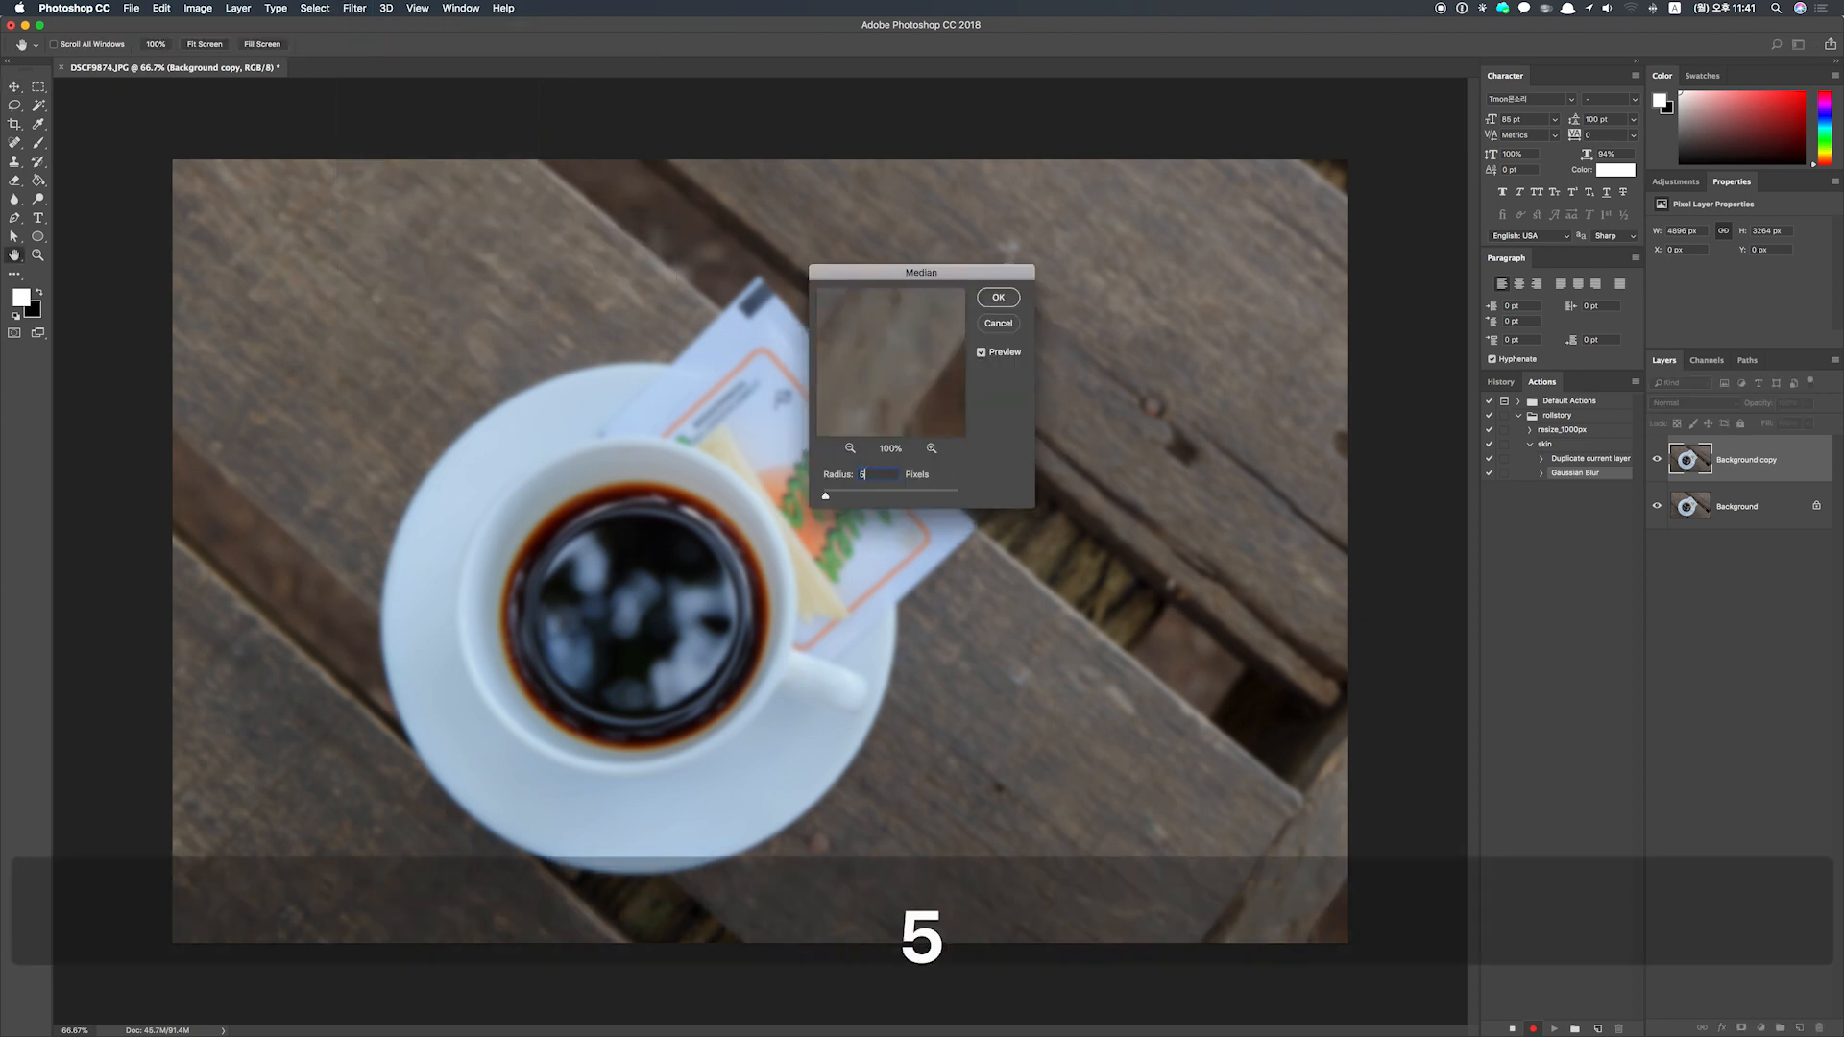
key("Return")
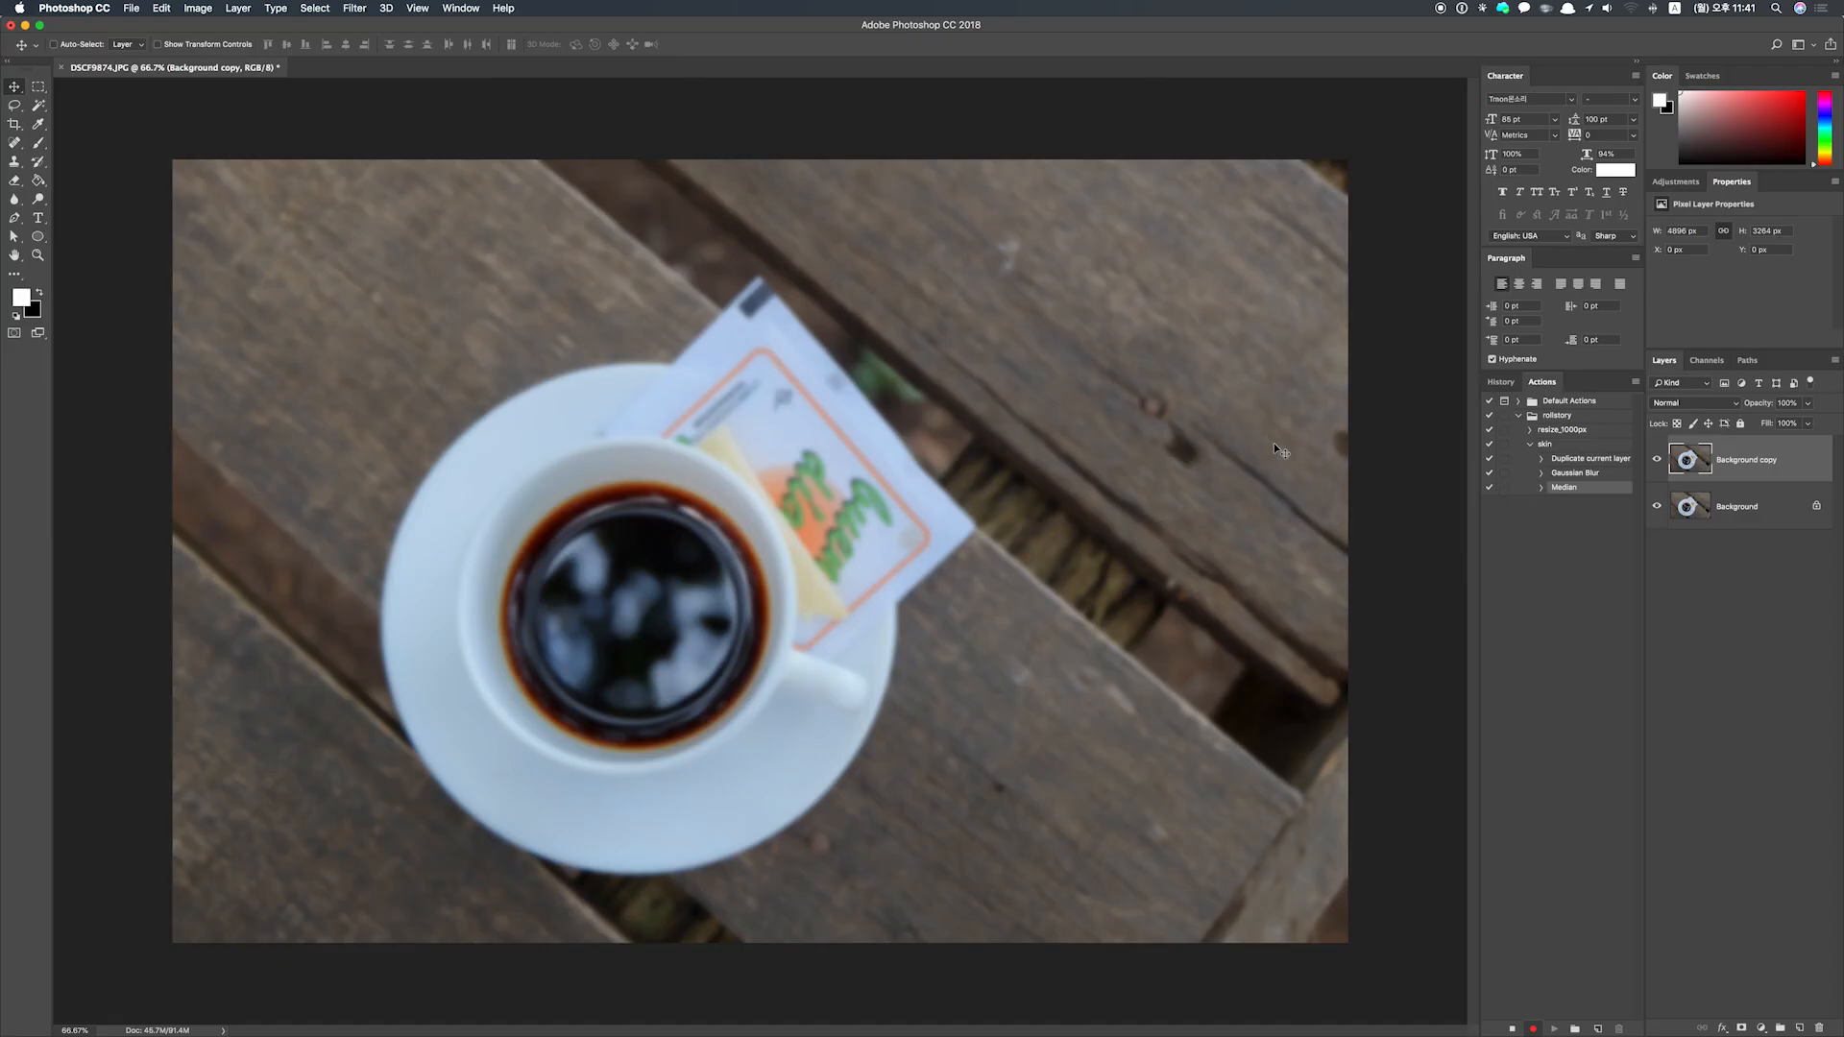
Apply the Filter Gallery's Texturizer with Sandstone texture, 50% scaling, relief 1 and Top light to the Background copy layer
left_click(357, 12)
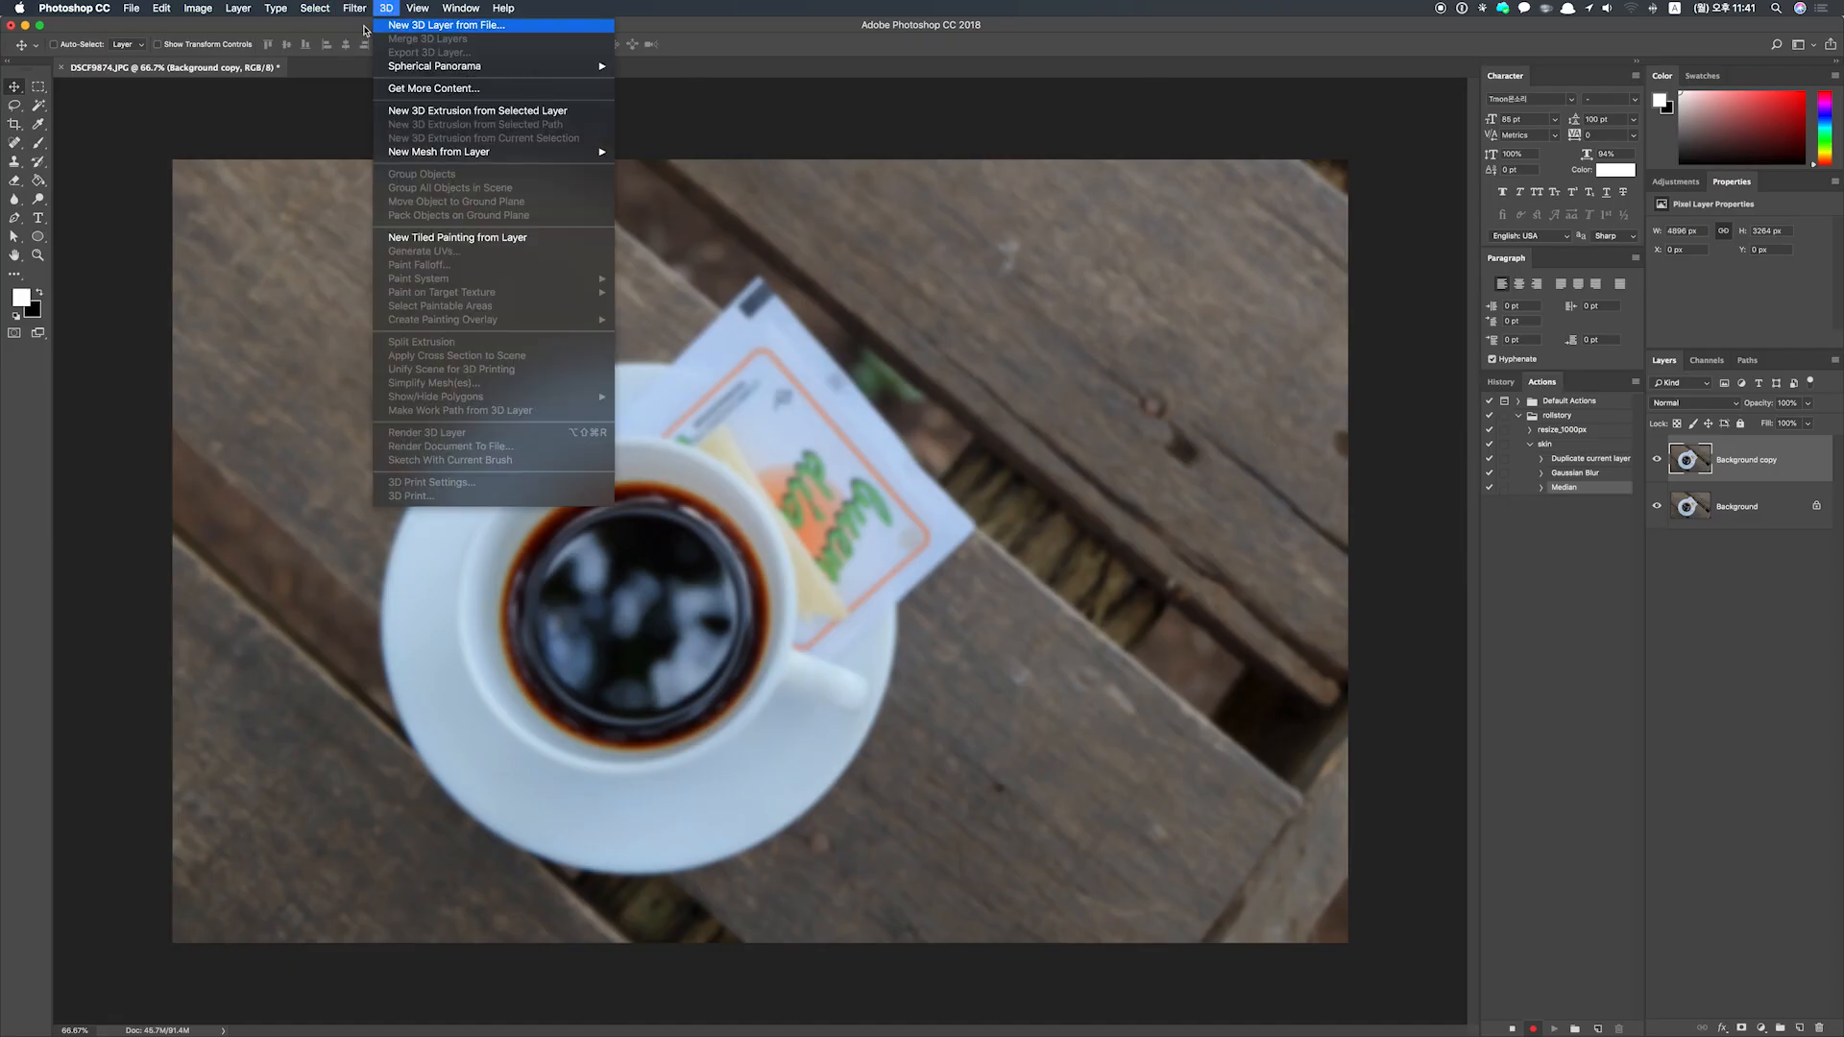
left_click(397, 71)
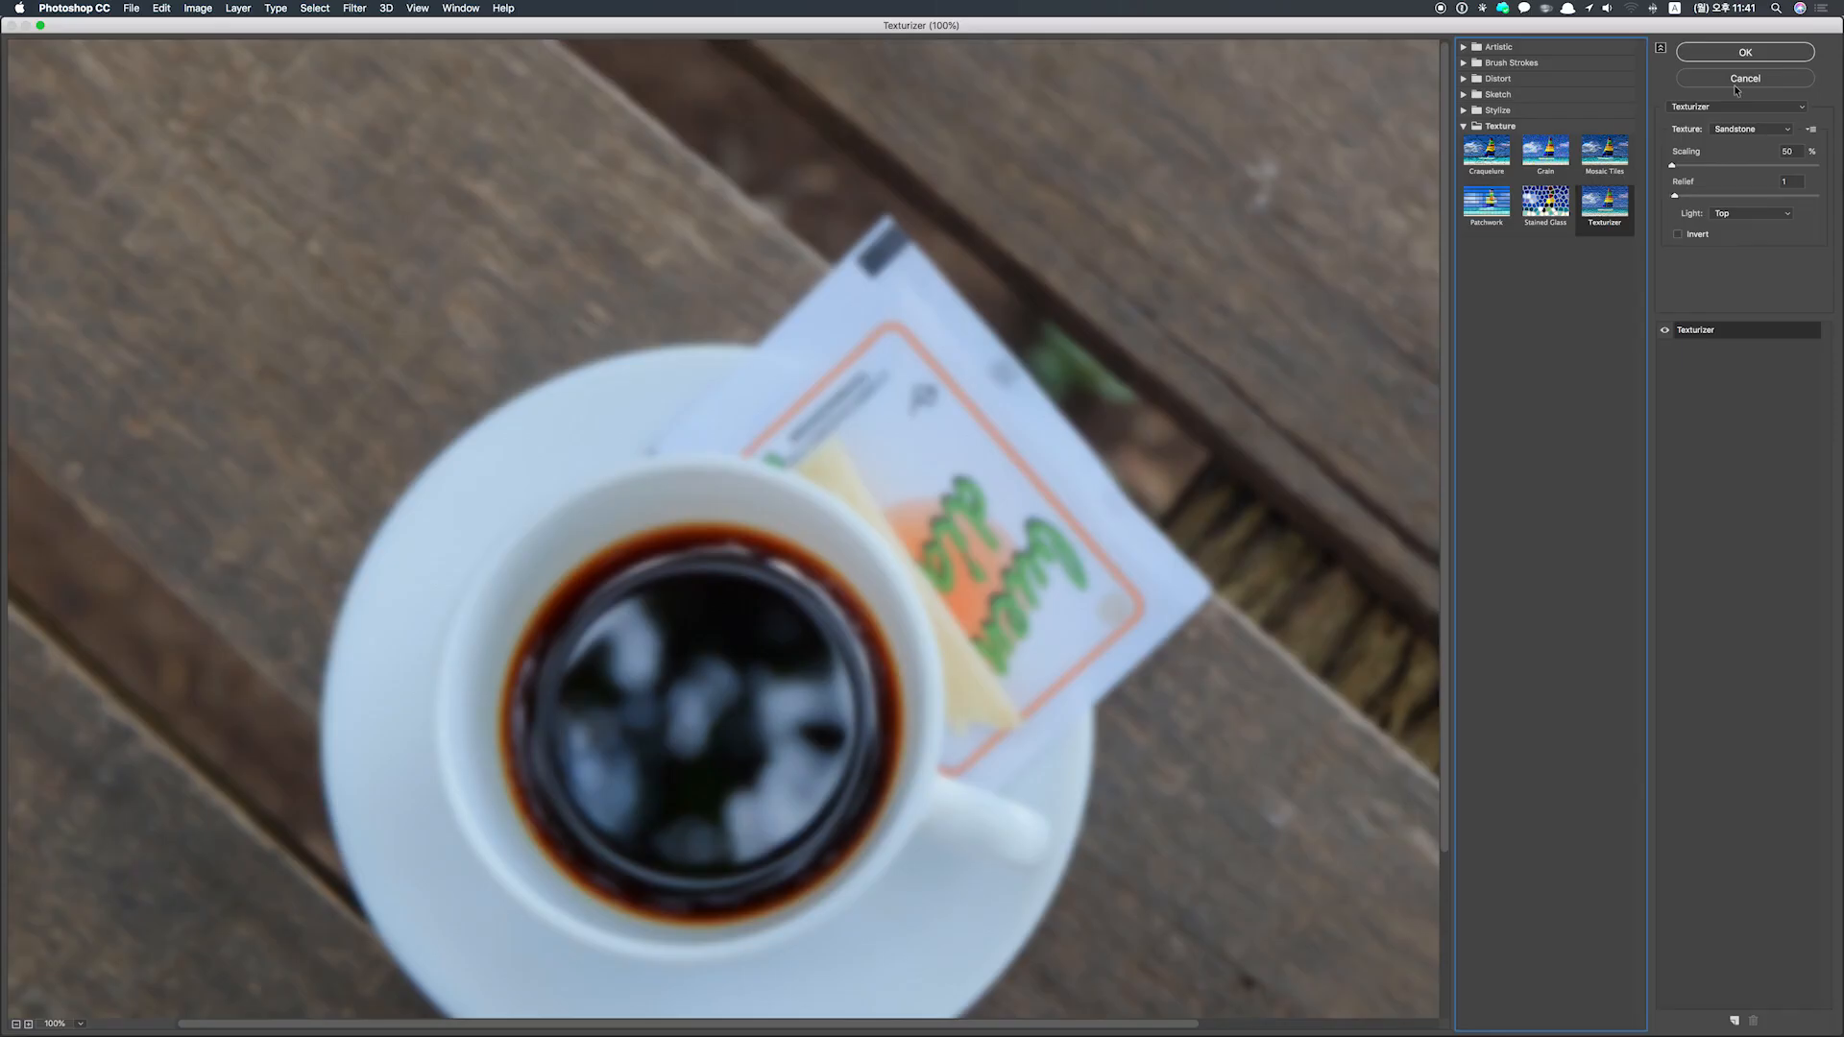
left_click(1741, 53)
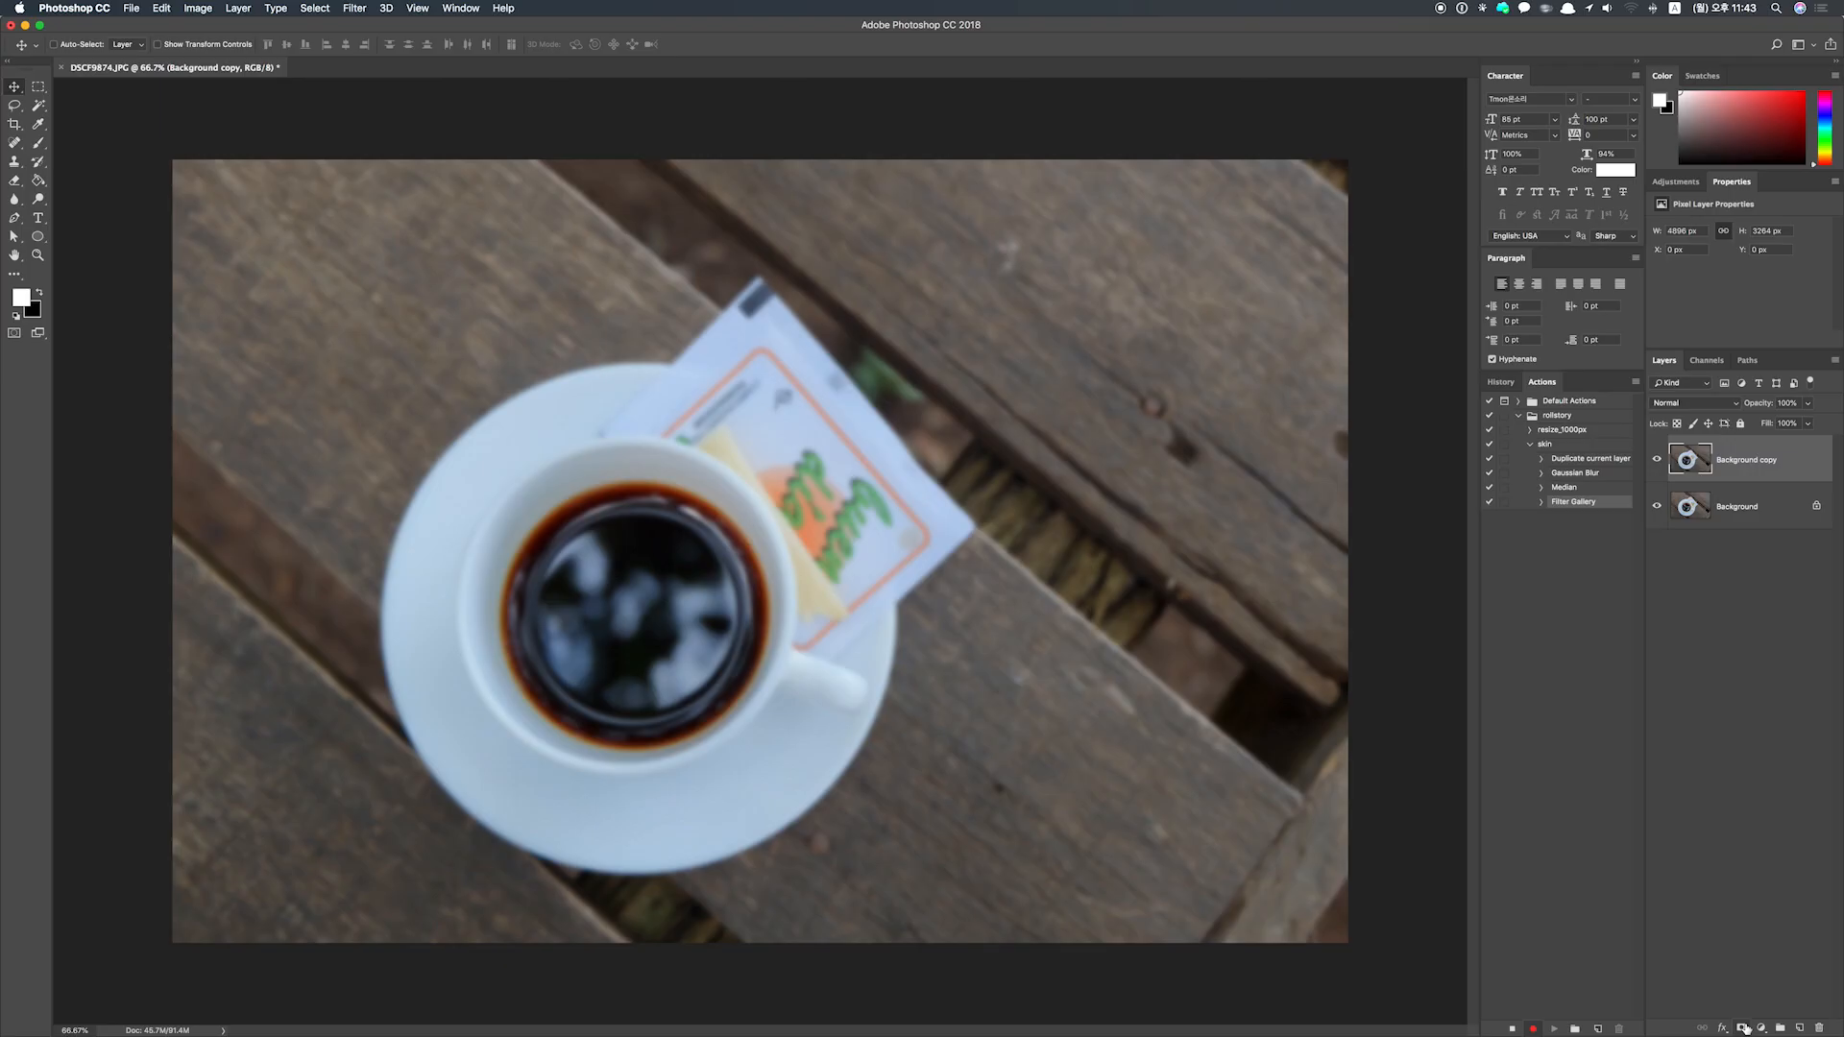
Add a black layer mask to the Background copy layer and set the Brush tool's opacity to 10%
left_click(1743, 1028, "alt")
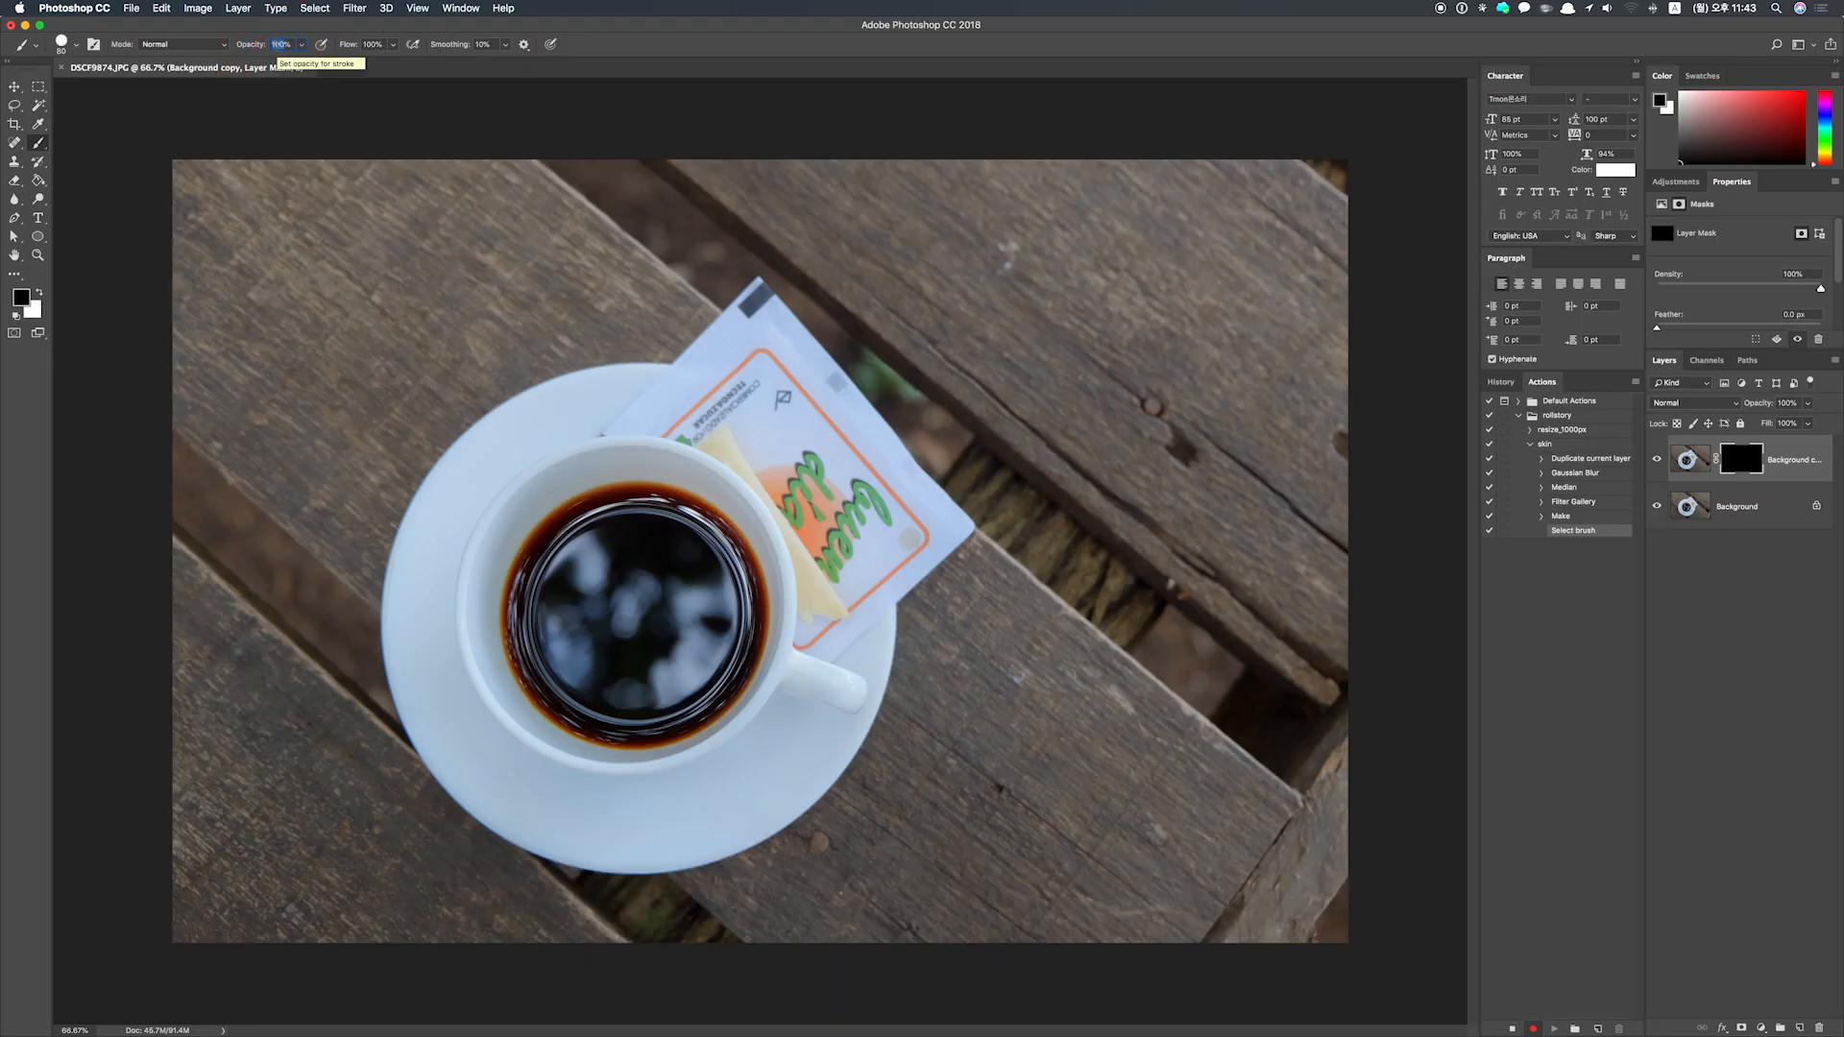
type("10")
key("Return")
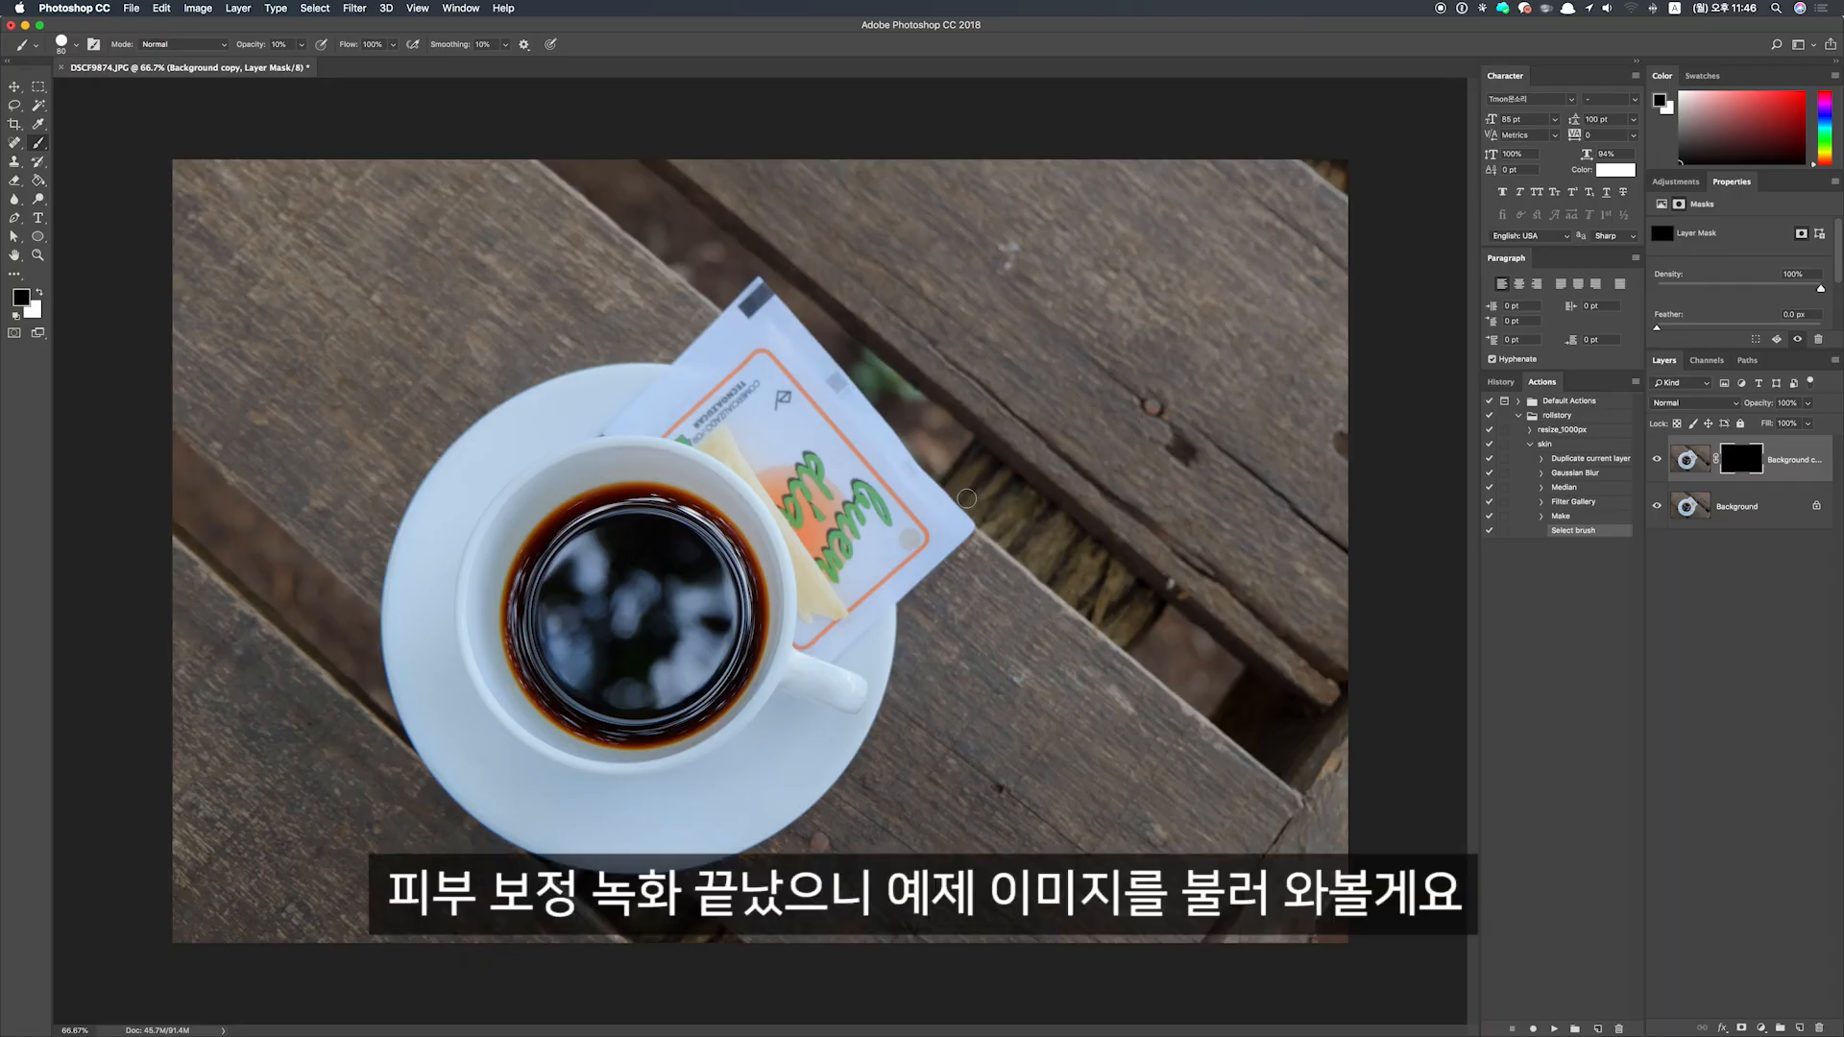
Close the coffee photo without saving and open skin.jpg from the Photos 2 folder in Finder in Photoshop
key("v")
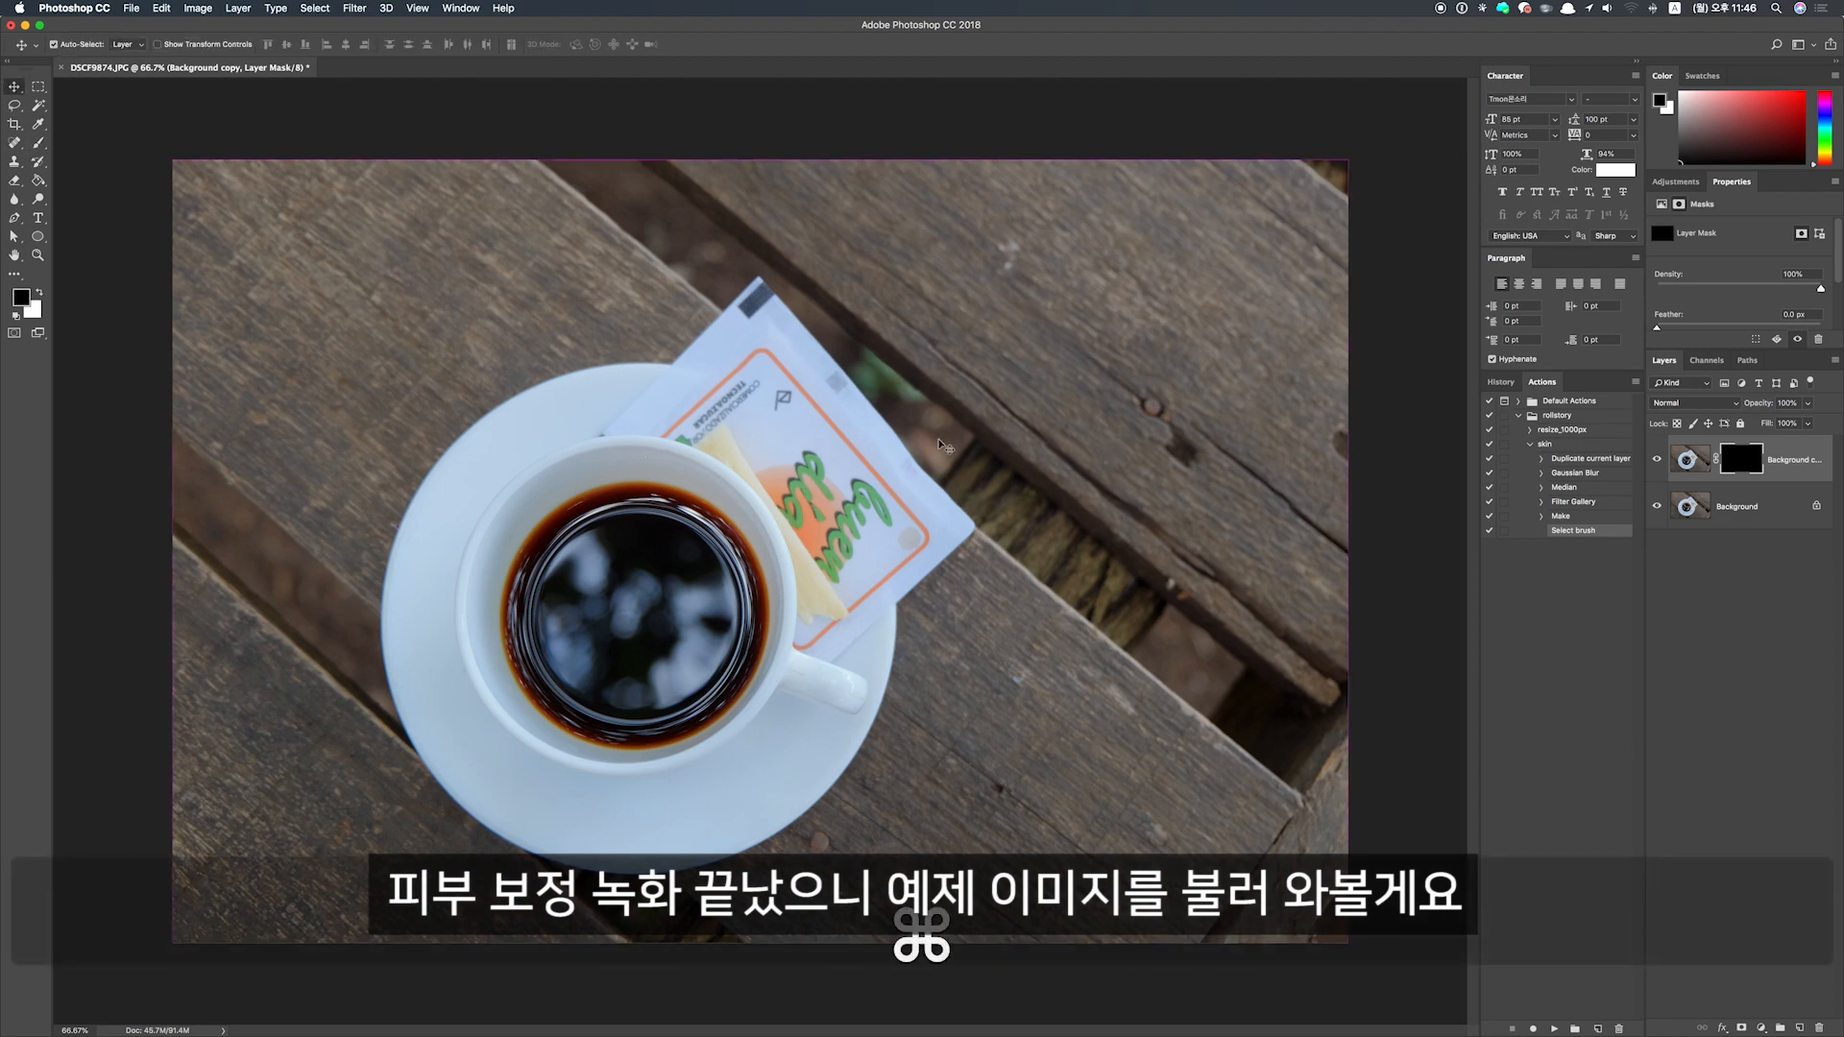
key("super+w")
left_click(853, 333)
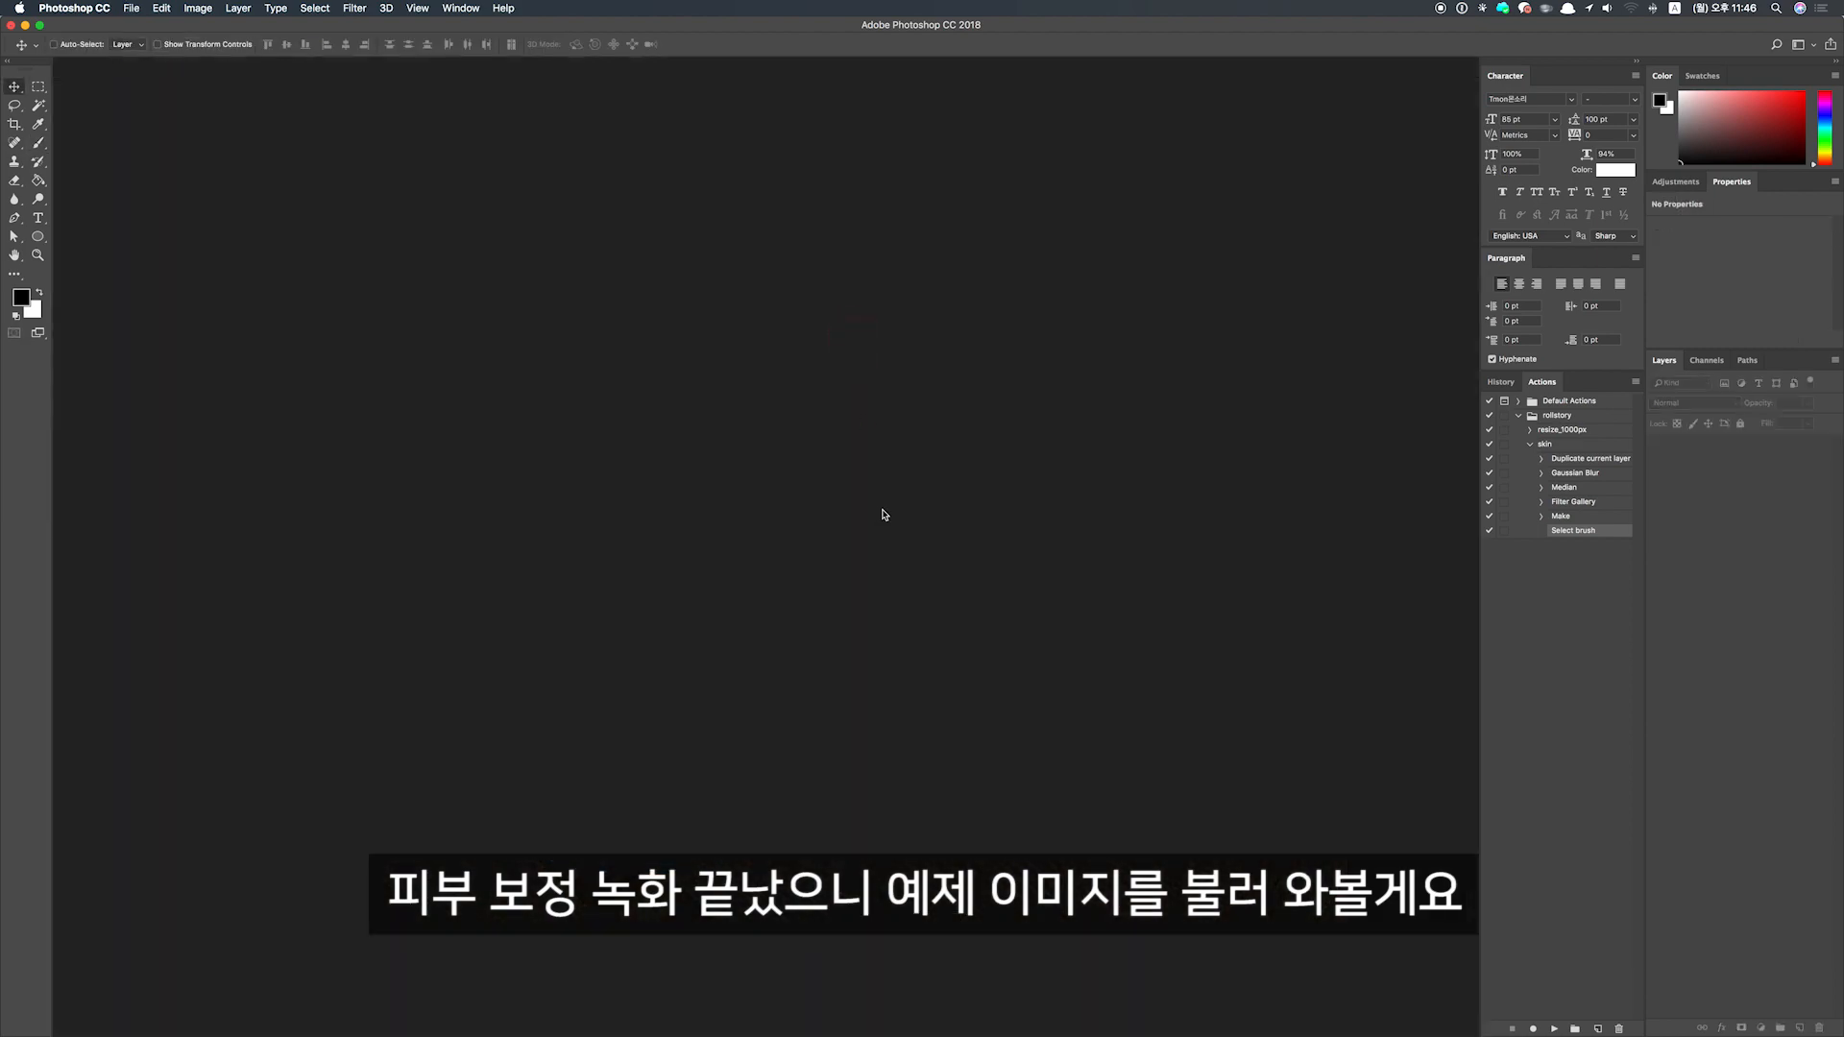
key("super+Tab")
left_click_drag(1109, 651, 745, 565)
key("ctrl+Left")
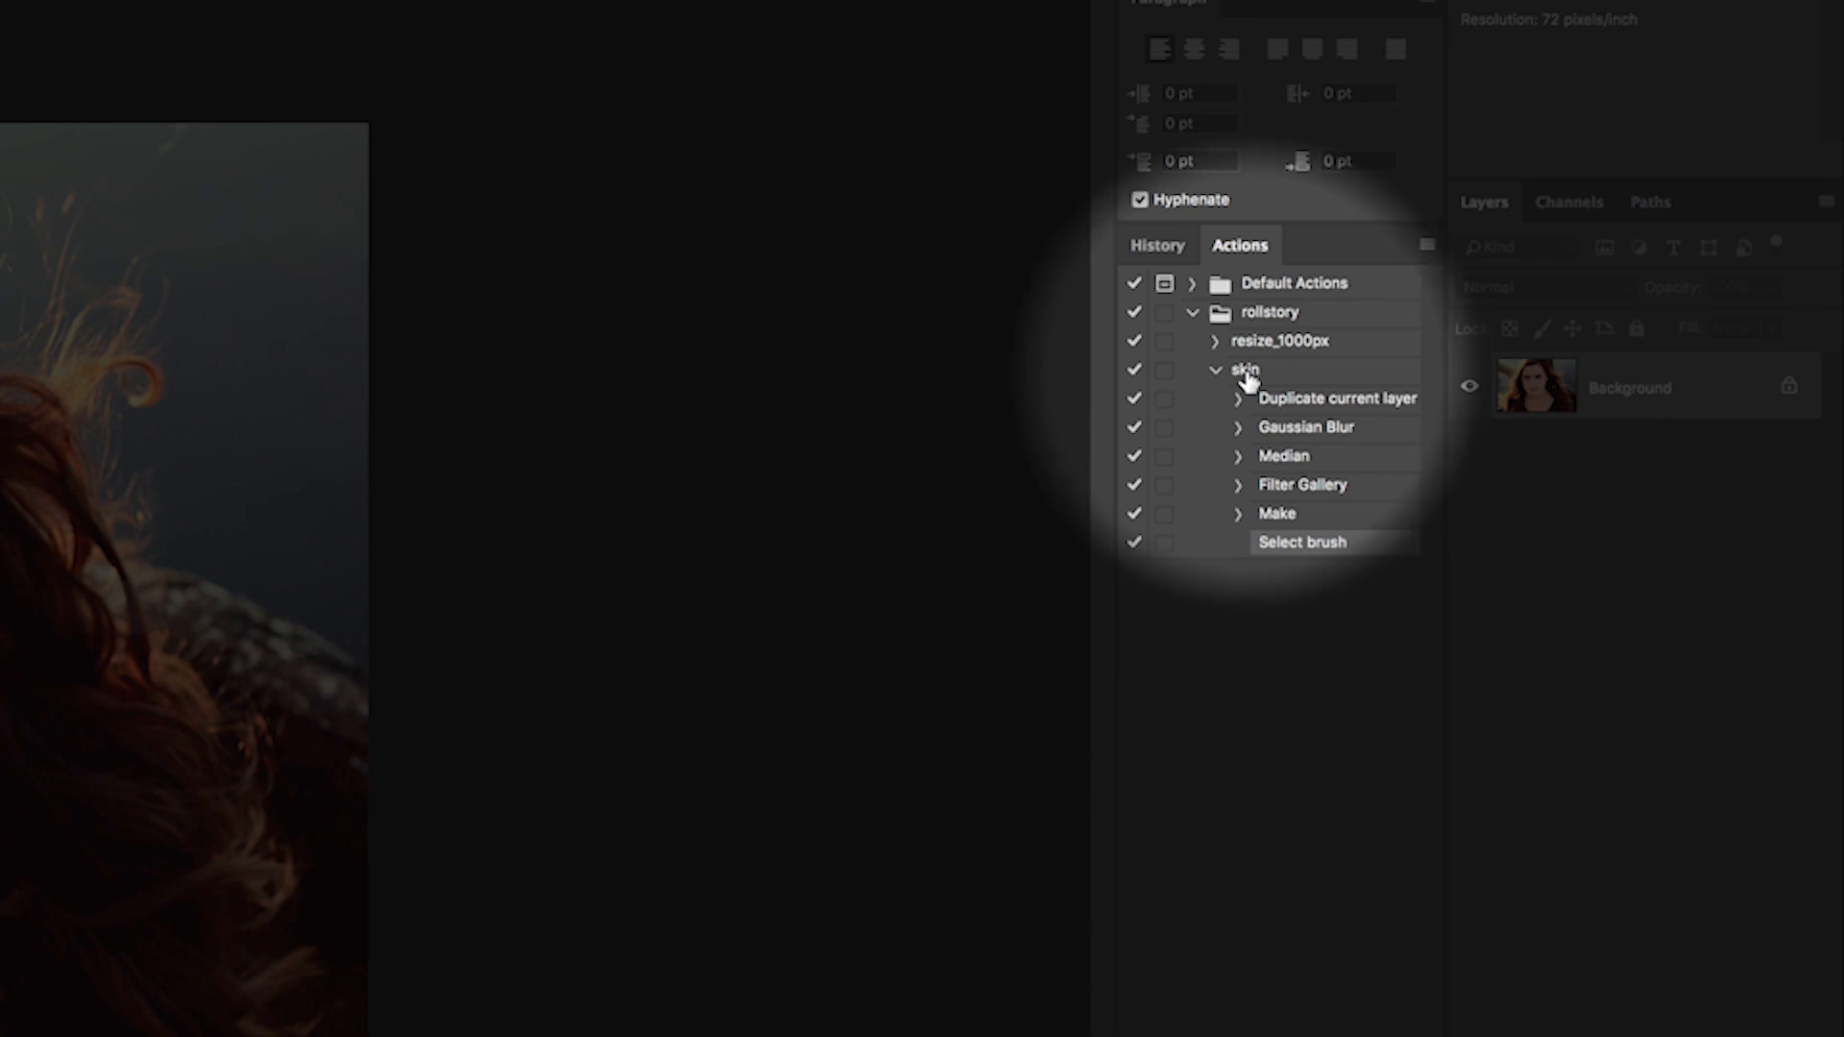
Play the skin action on skin.jpg and paint white on the layer mask over the nose and cheek blemishes
left_click(1245, 374)
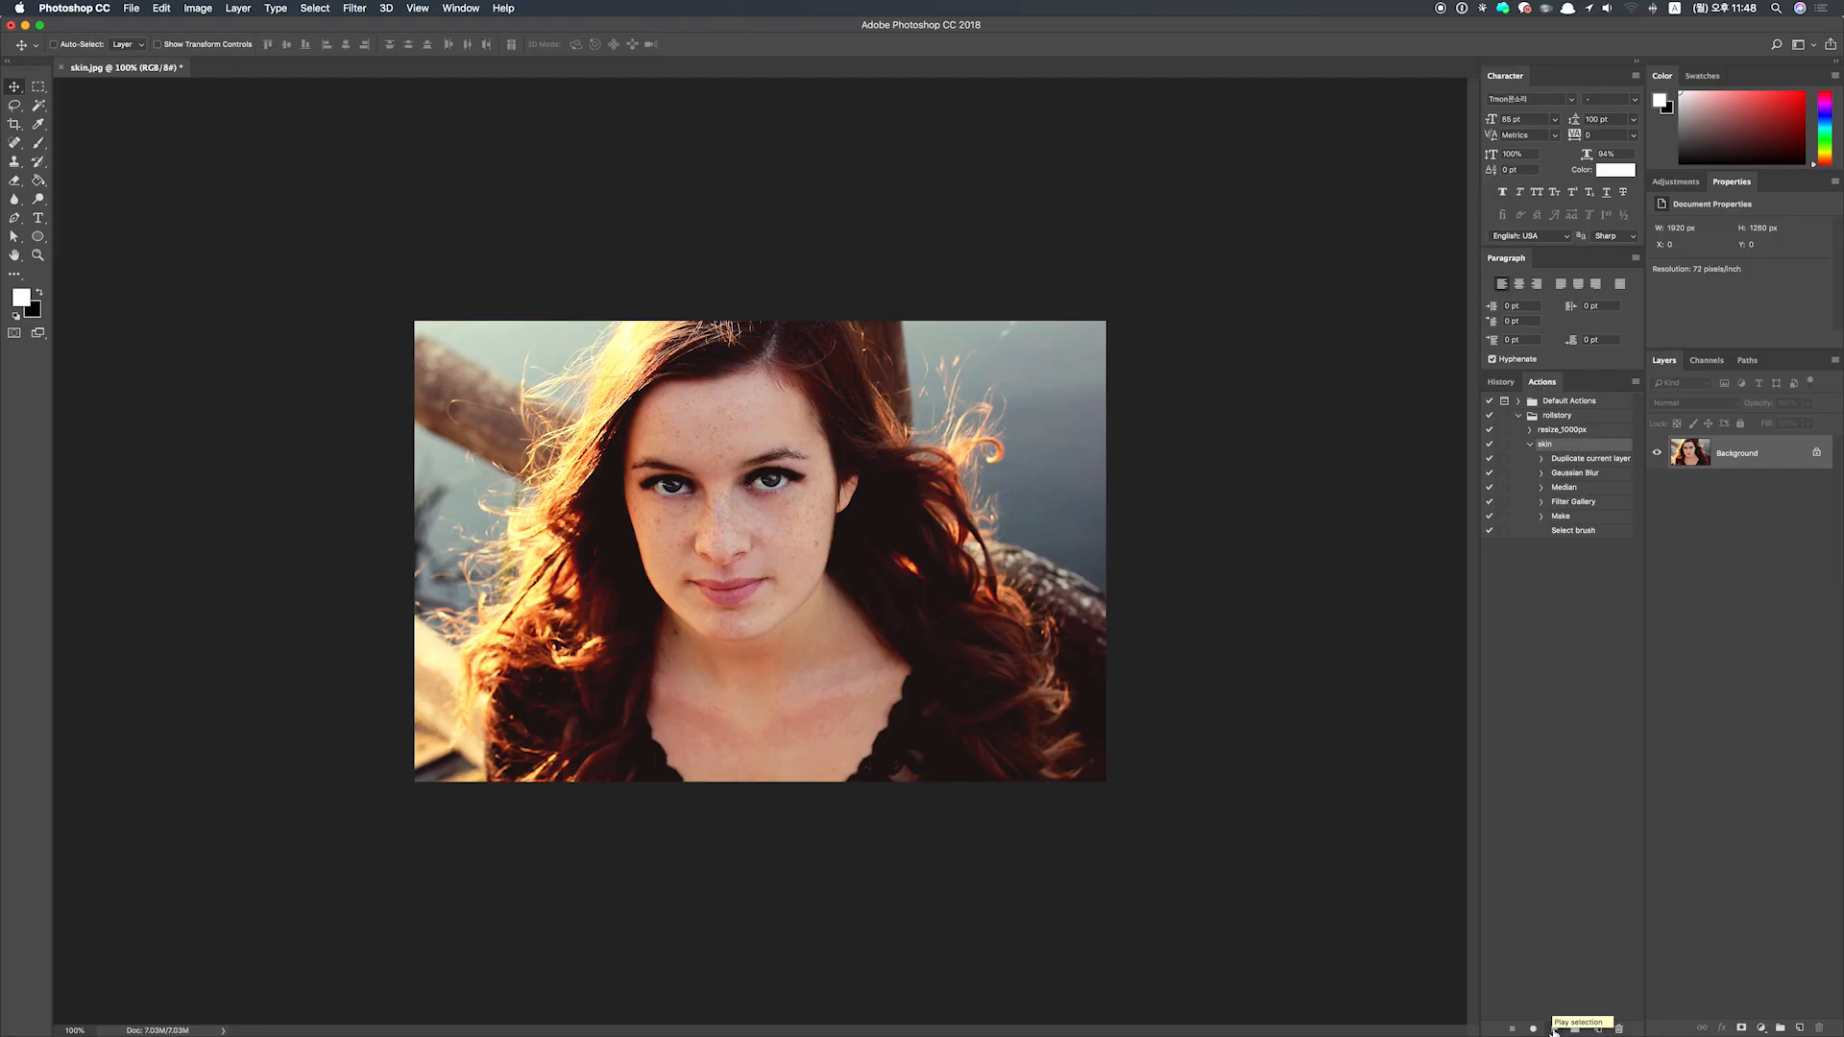
left_click(1263, 1022)
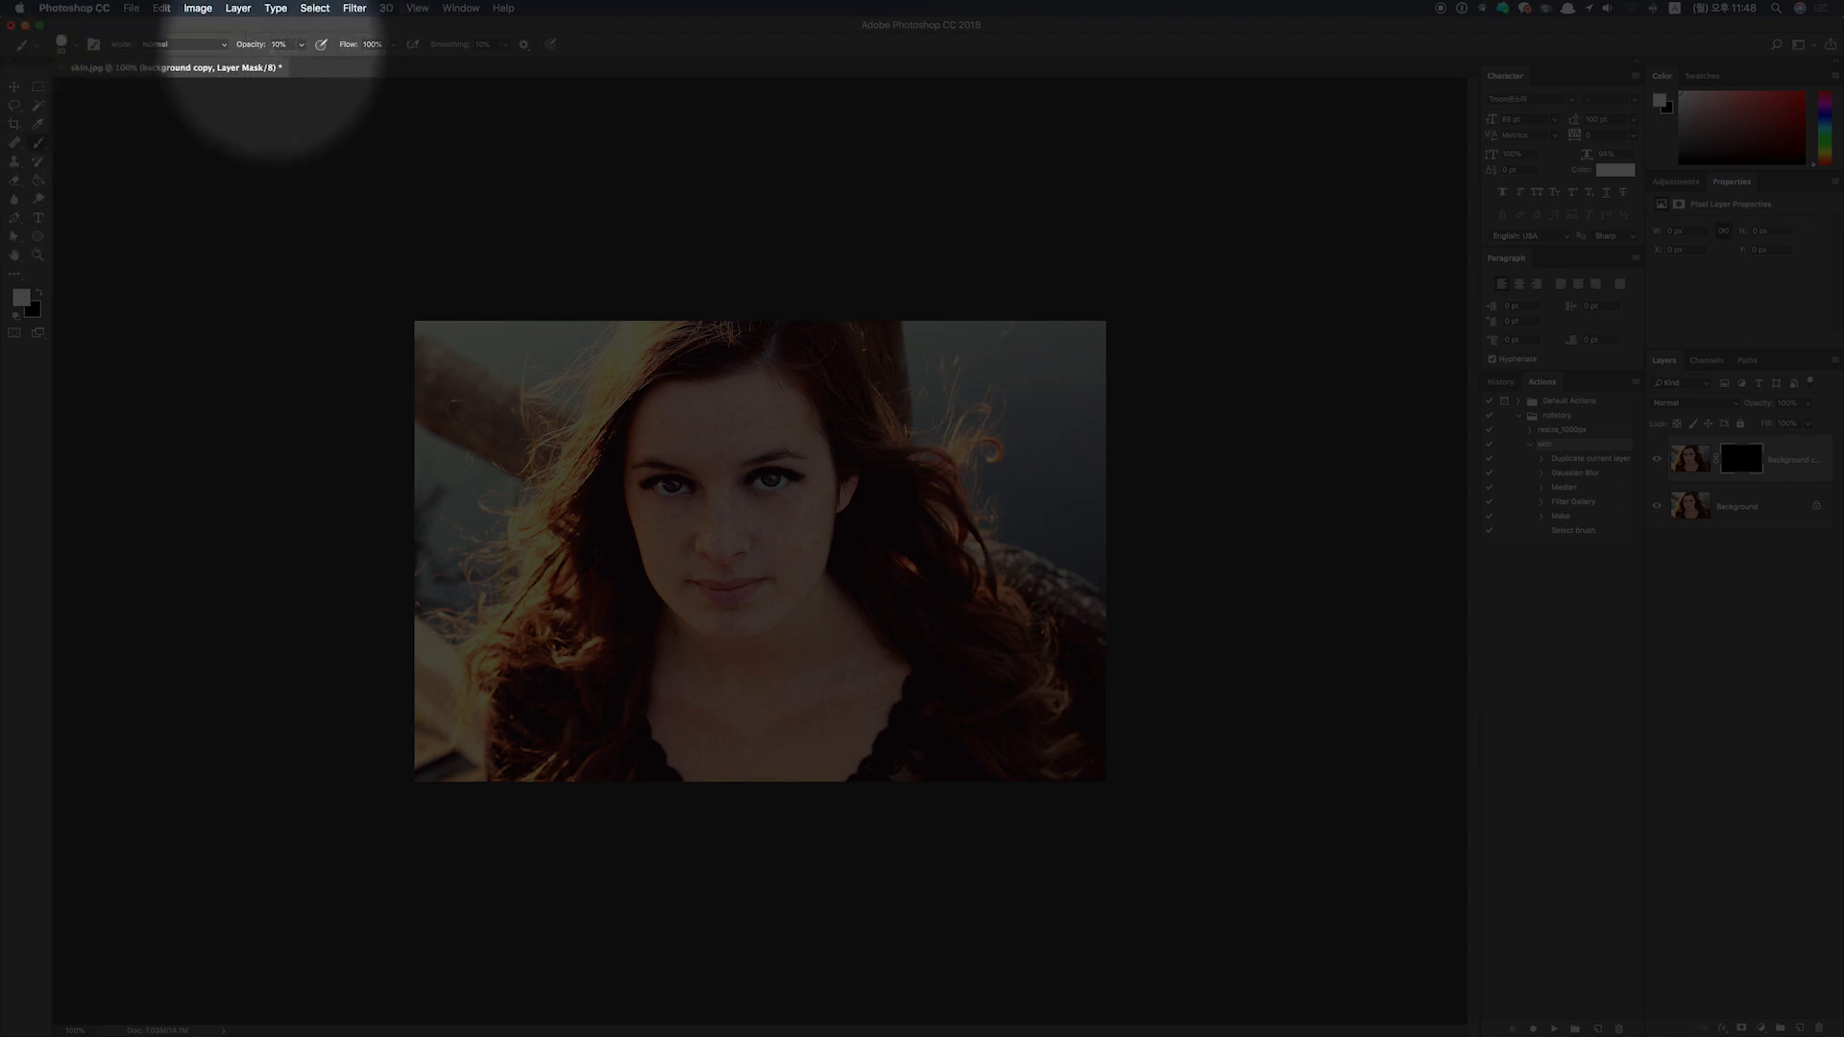
key("super+equal")
key("super+equal")
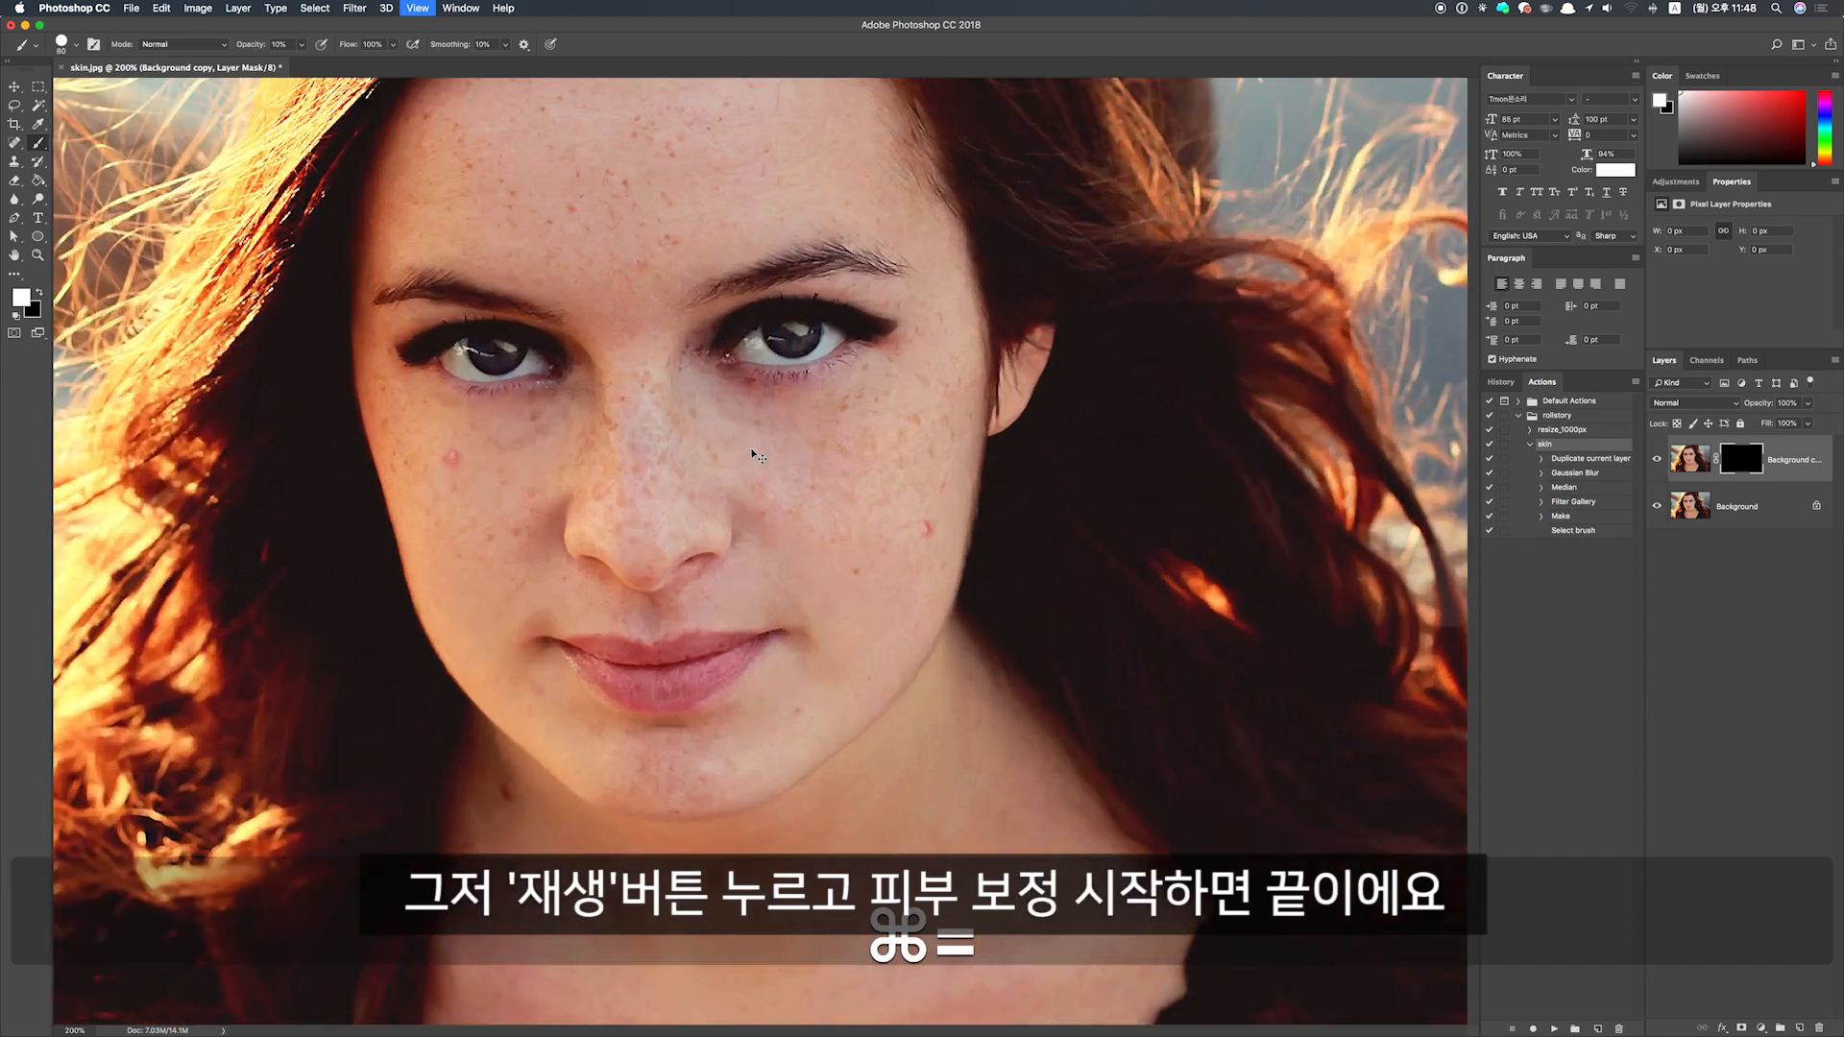
mouse_move(858, 442)
left_mouse_down()
mouse_move(884, 414)
mouse_move(902, 441)
mouse_move(900, 581)
mouse_move(894, 542)
mouse_move(925, 490)
mouse_move(894, 553)
mouse_move(887, 522)
mouse_move(881, 657)
mouse_move(851, 441)
mouse_move(797, 494)
mouse_move(891, 409)
mouse_move(815, 456)
mouse_move(675, 437)
mouse_move(615, 476)
mouse_move(613, 526)
mouse_move(638, 541)
mouse_move(700, 431)
mouse_move(734, 462)
mouse_move(885, 495)
mouse_move(927, 447)
mouse_move(934, 355)
mouse_move(936, 478)
mouse_move(864, 581)
mouse_move(838, 679)
left_mouse_up()
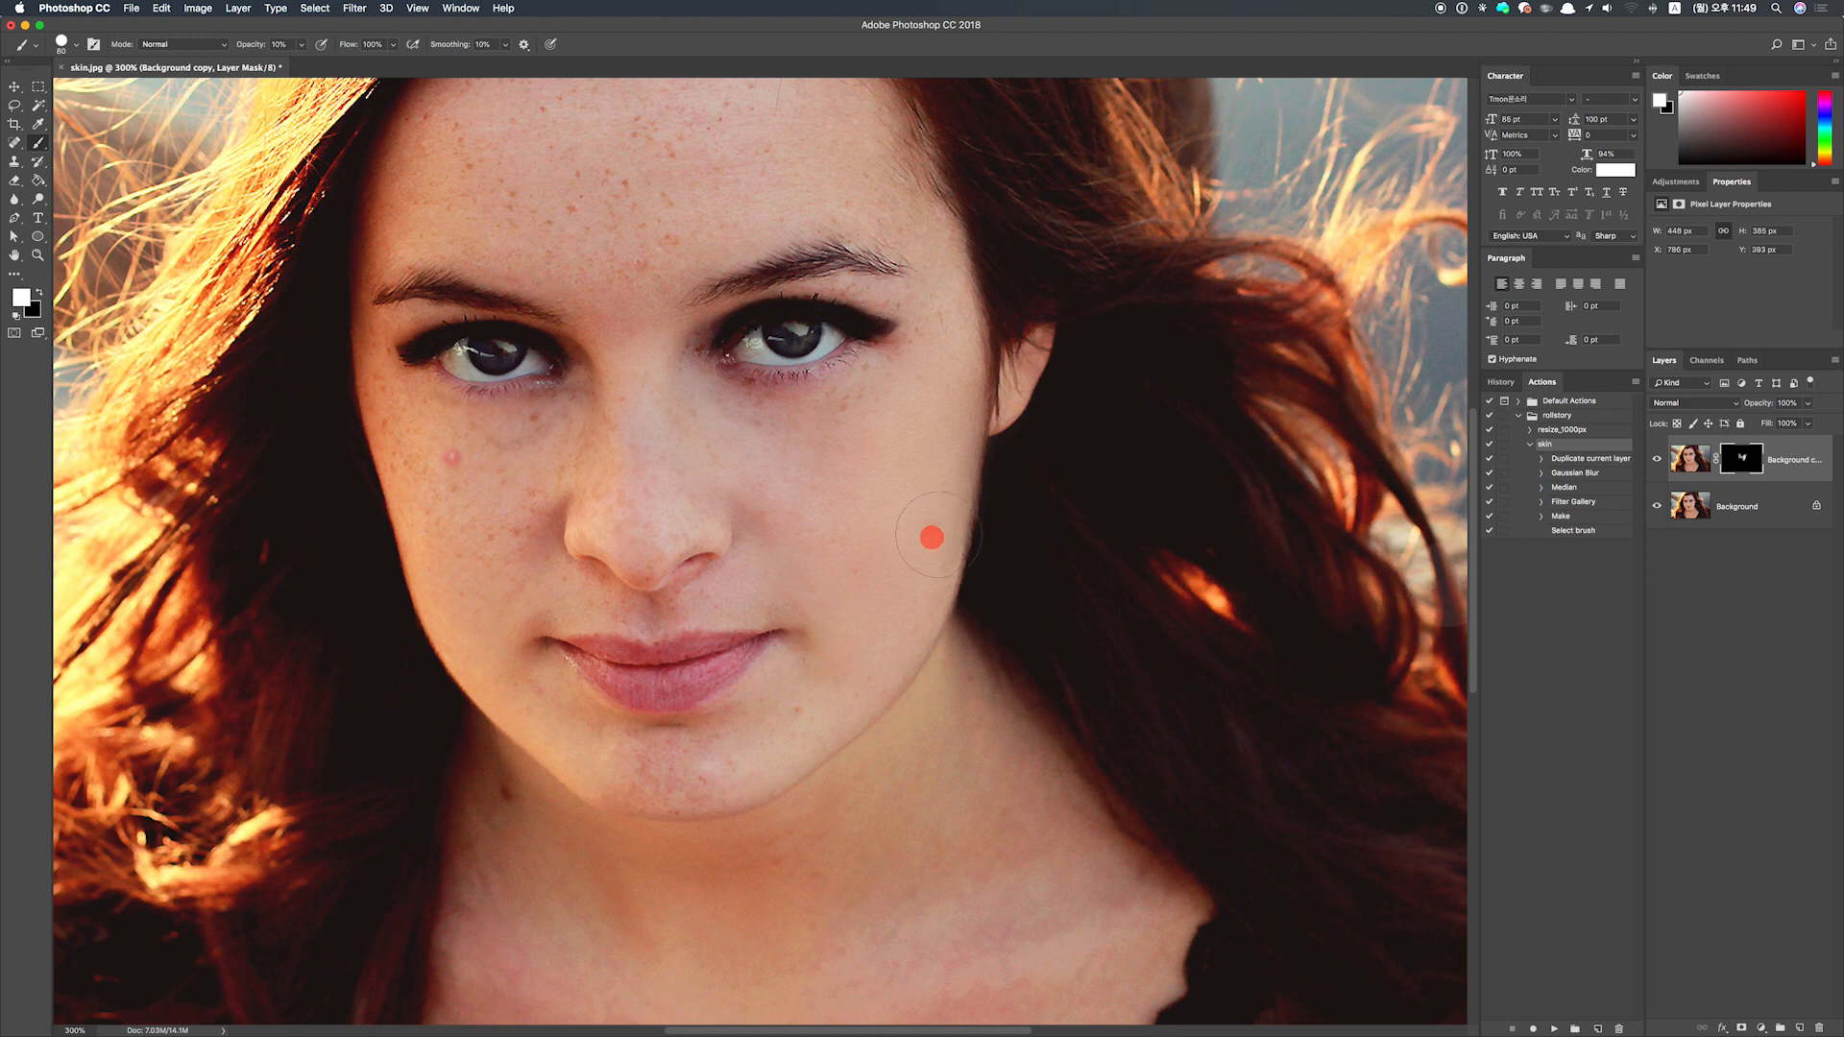
Toggle the retouched layer's visibility to compare the skin, and delete the Background copy layer
left_click(1657, 462)
left_click(1658, 461)
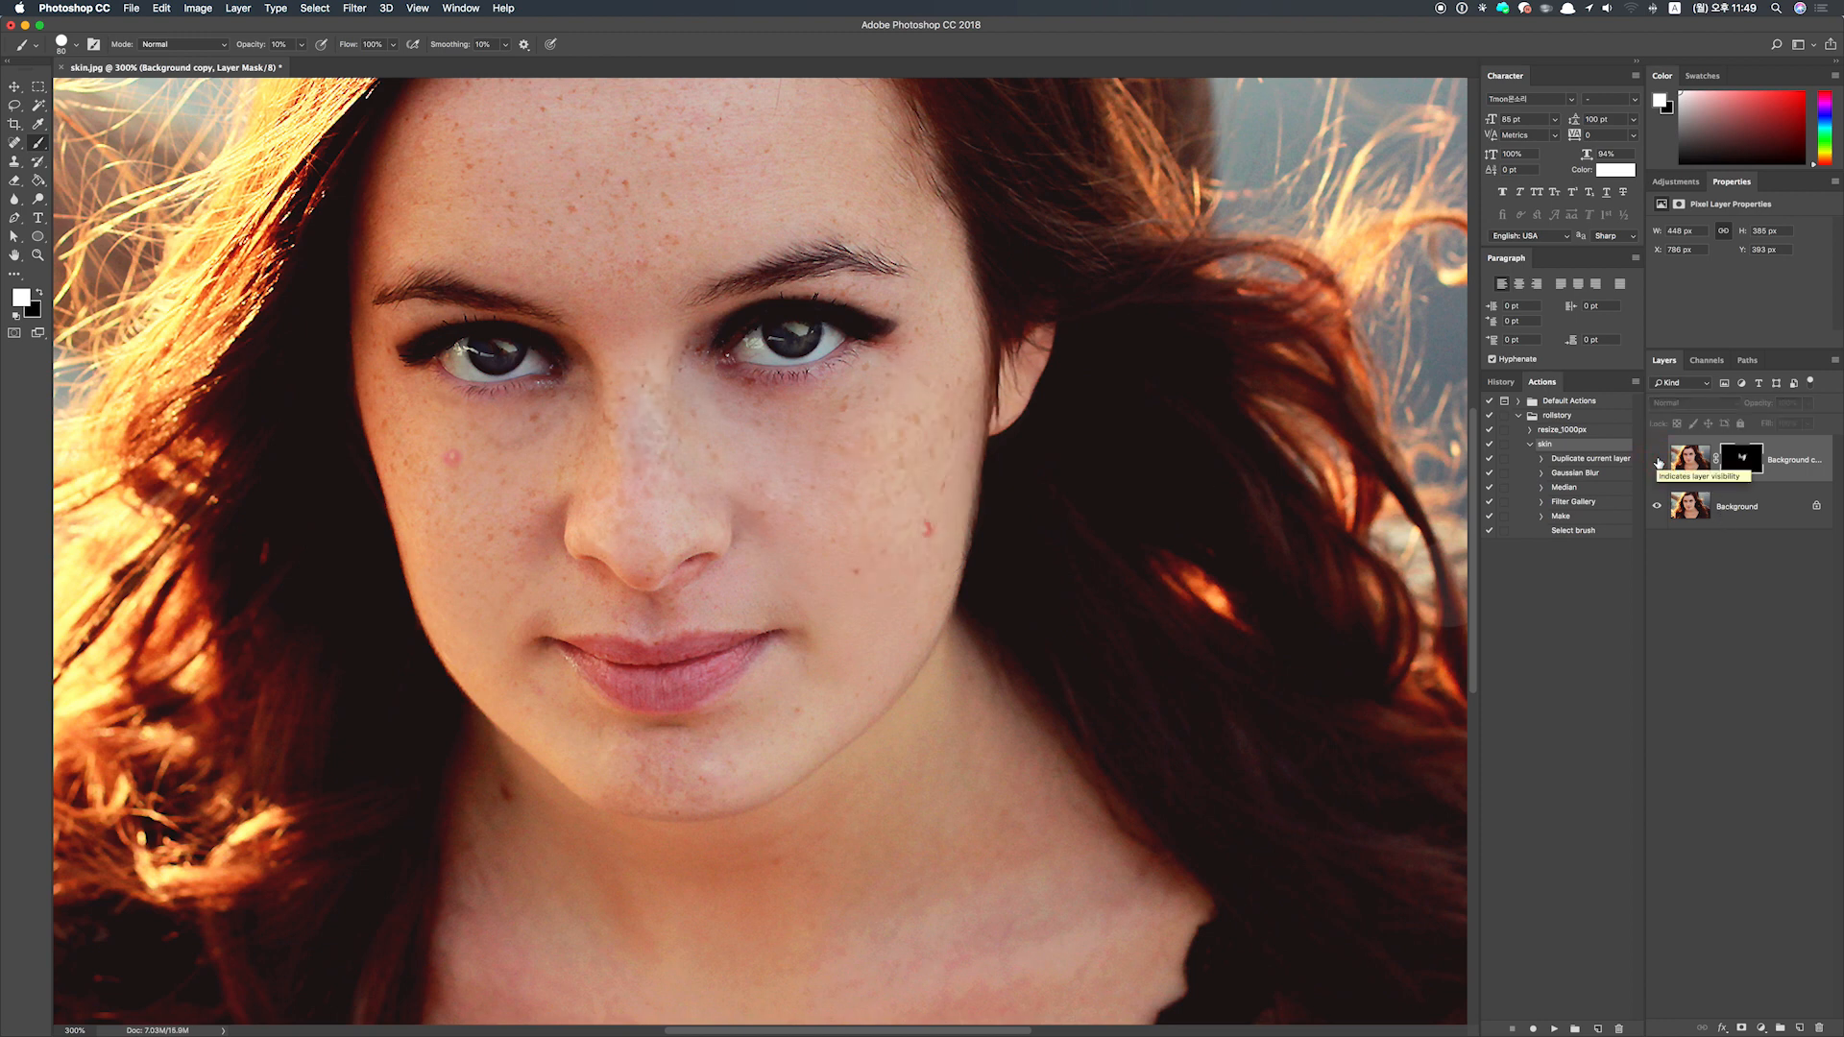
key("super+0")
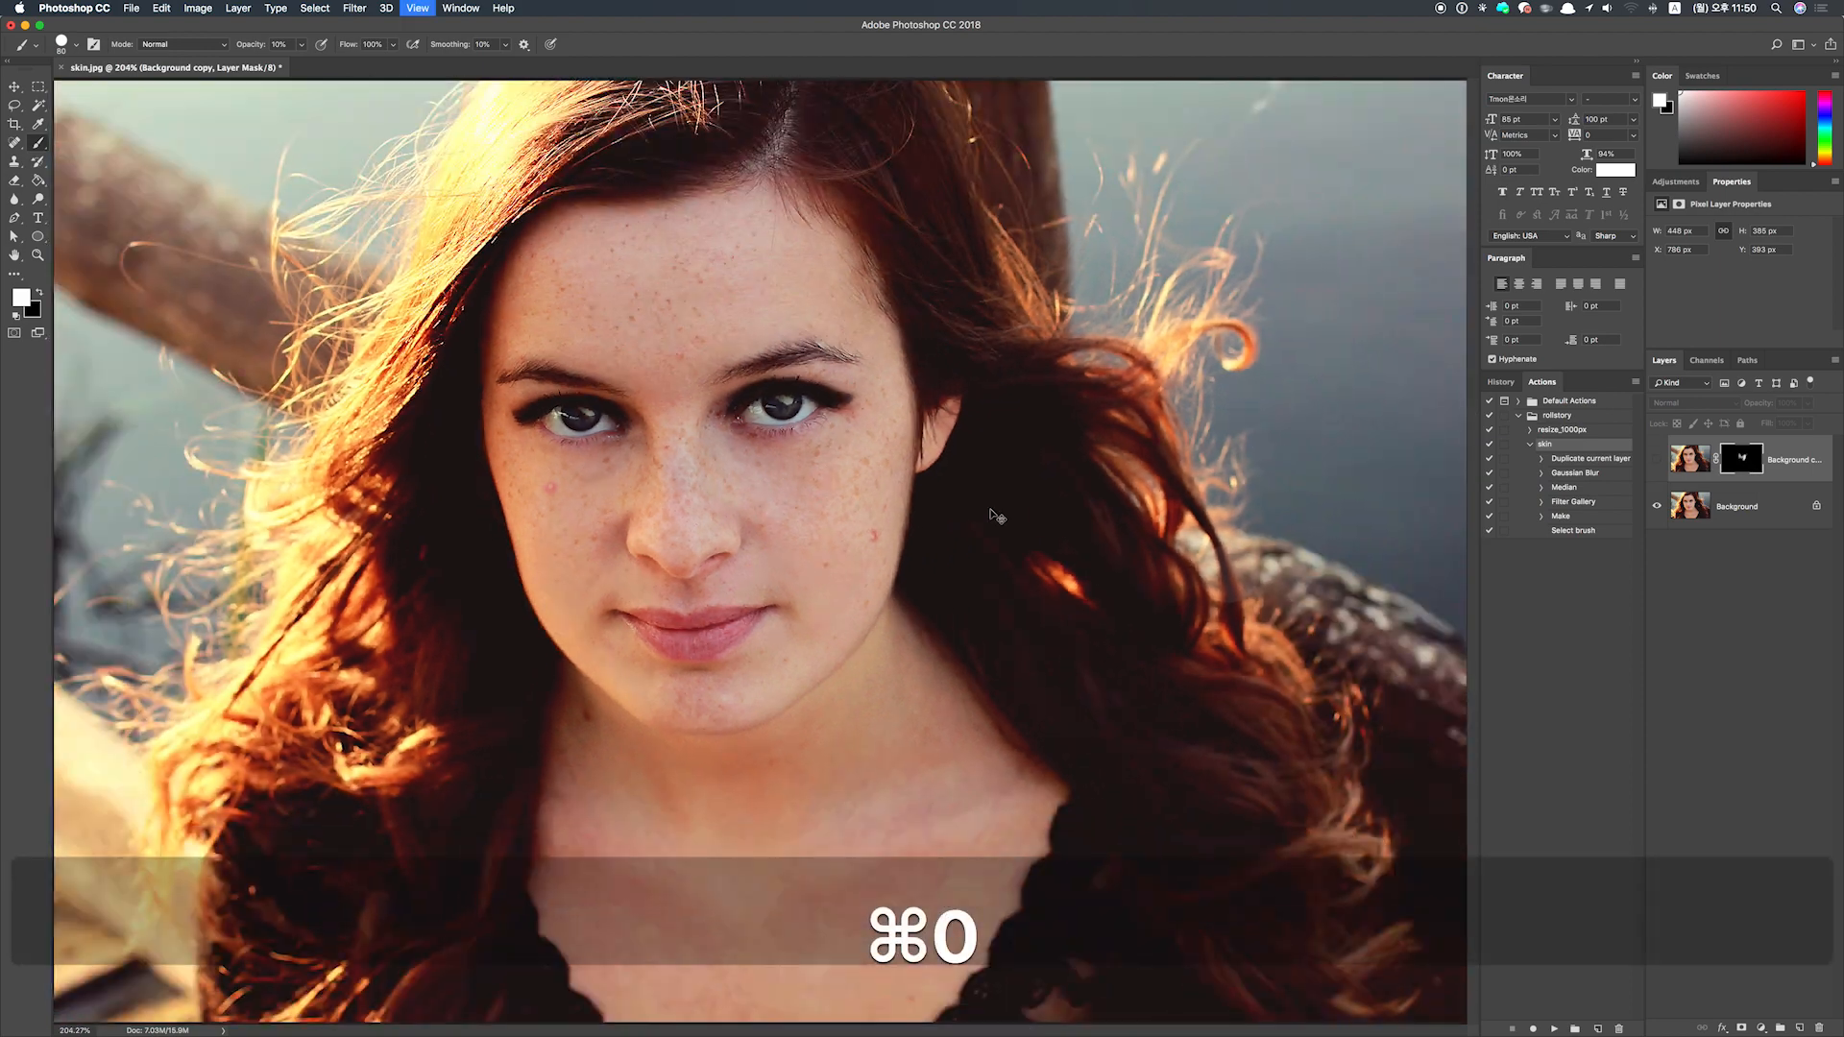
key("BackSpace")
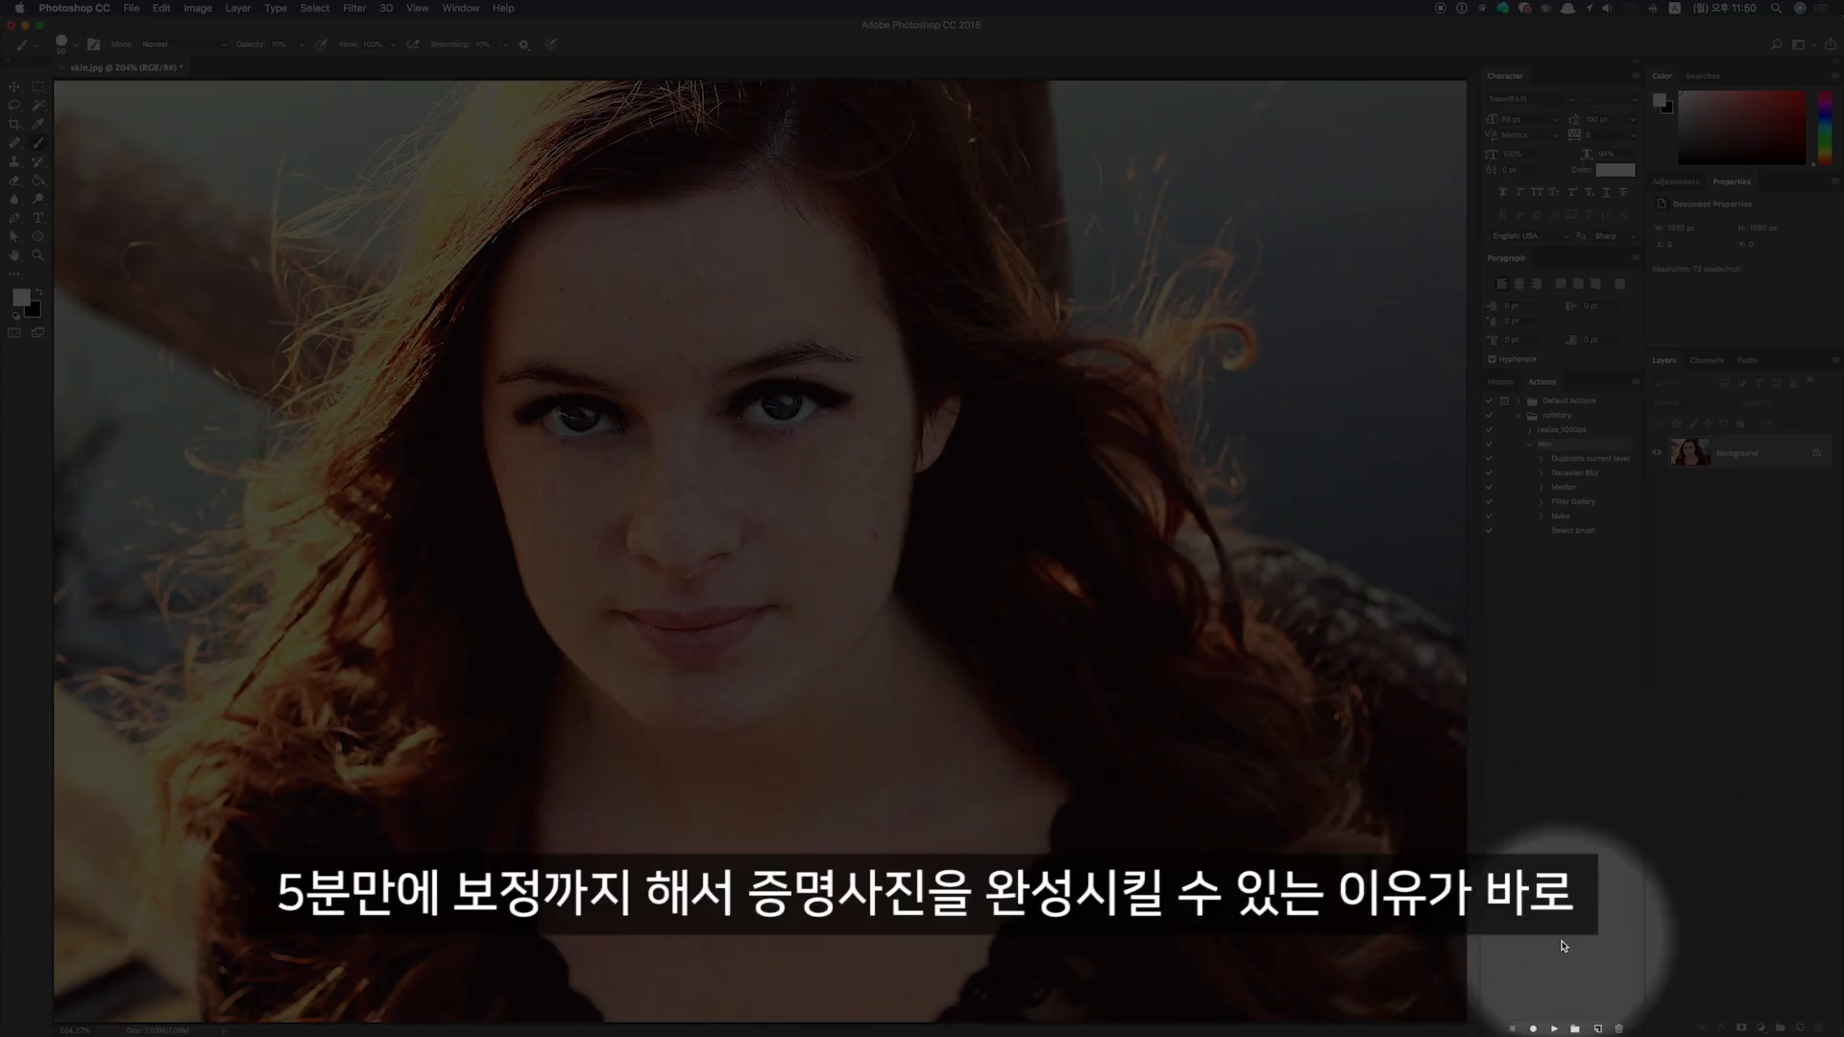
Play the skin action on the portrait again and paint white on the layer mask over the cheeks, nose and forehead
left_click(1549, 1029)
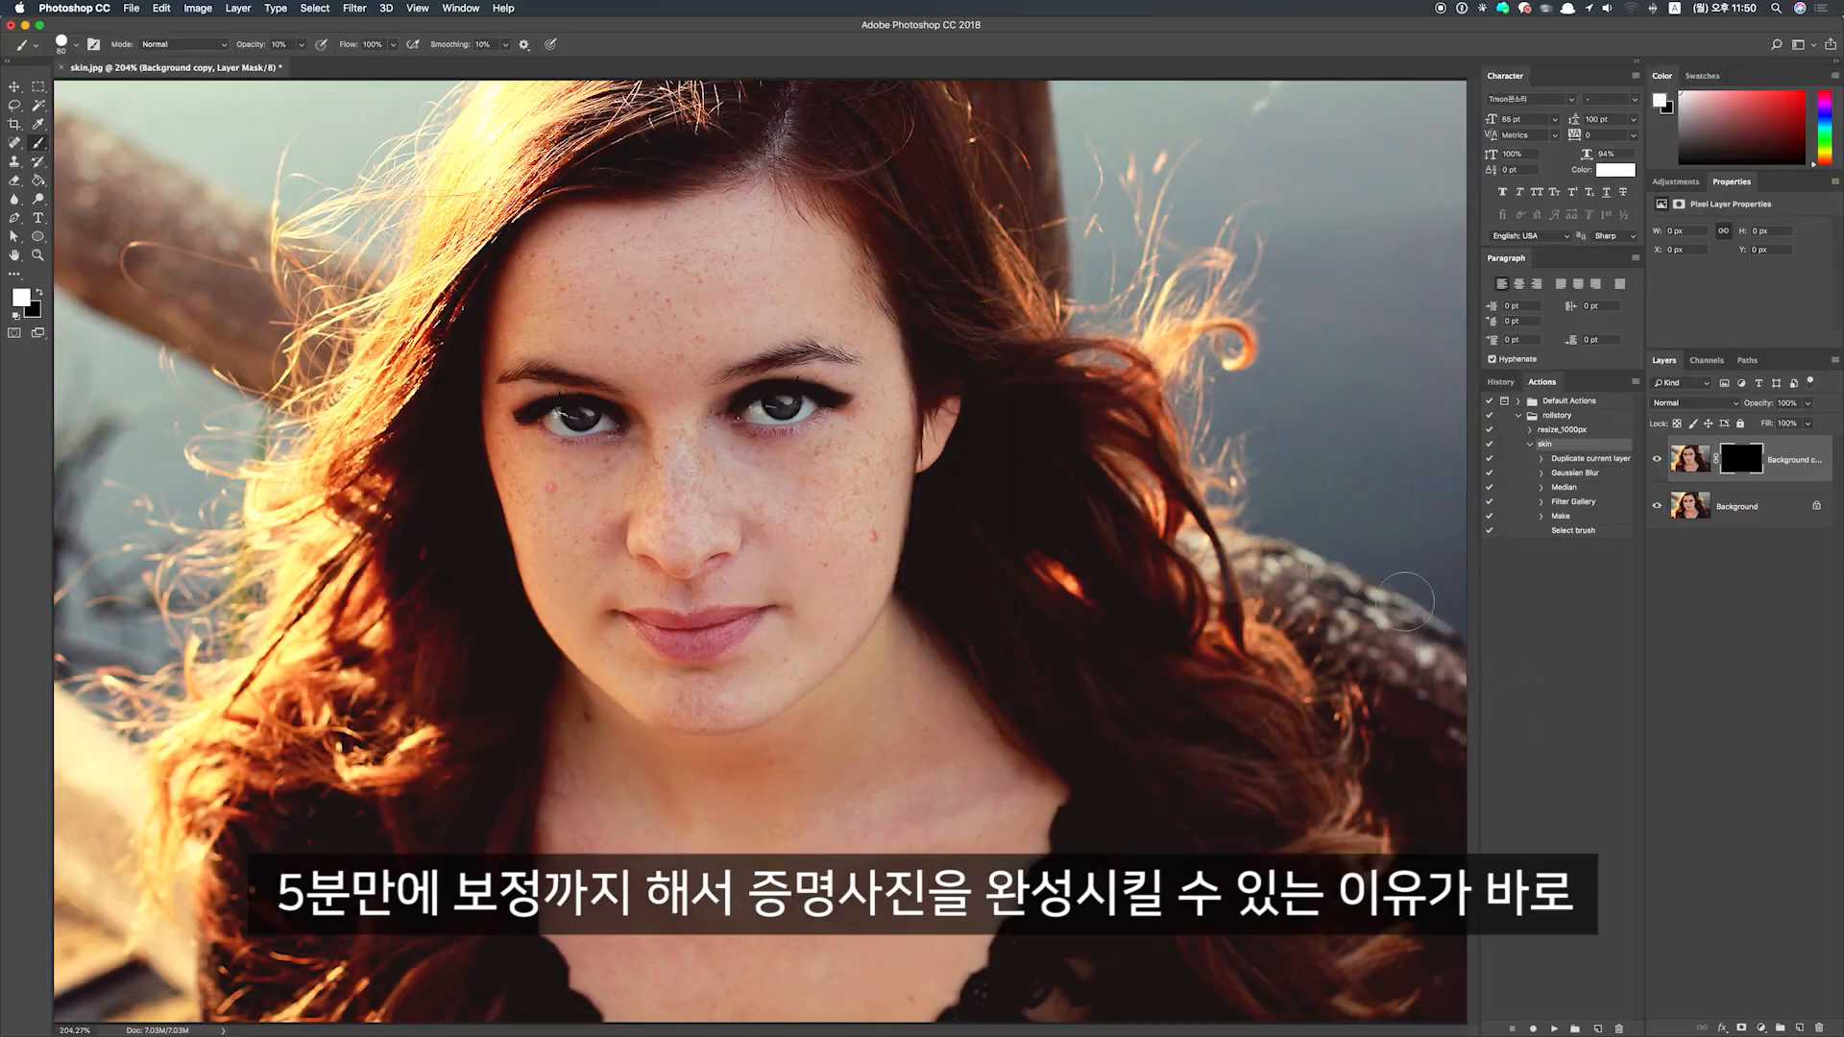
mouse_move(826, 601)
left_mouse_down()
mouse_move(887, 481)
mouse_move(677, 423)
mouse_move(684, 436)
left_mouse_up()
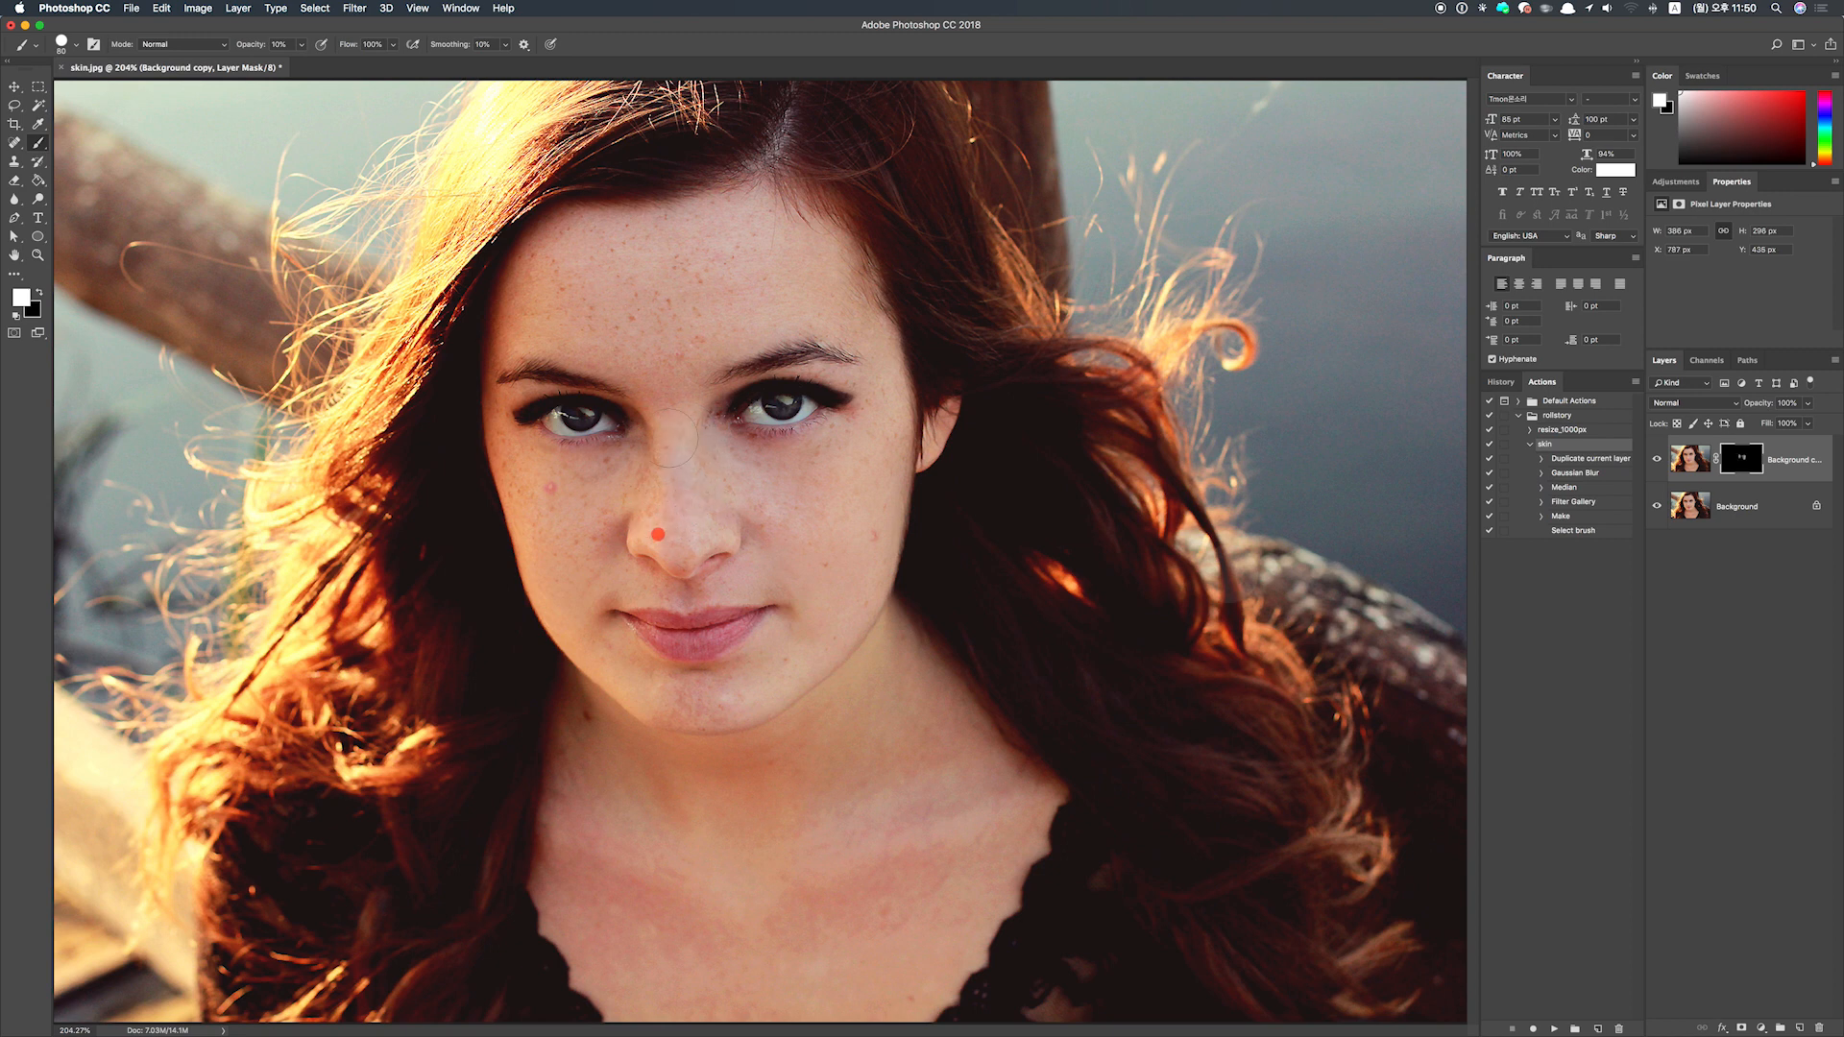
mouse_move(684, 352)
left_mouse_down()
mouse_move(749, 304)
mouse_move(618, 279)
mouse_move(634, 271)
left_mouse_up()
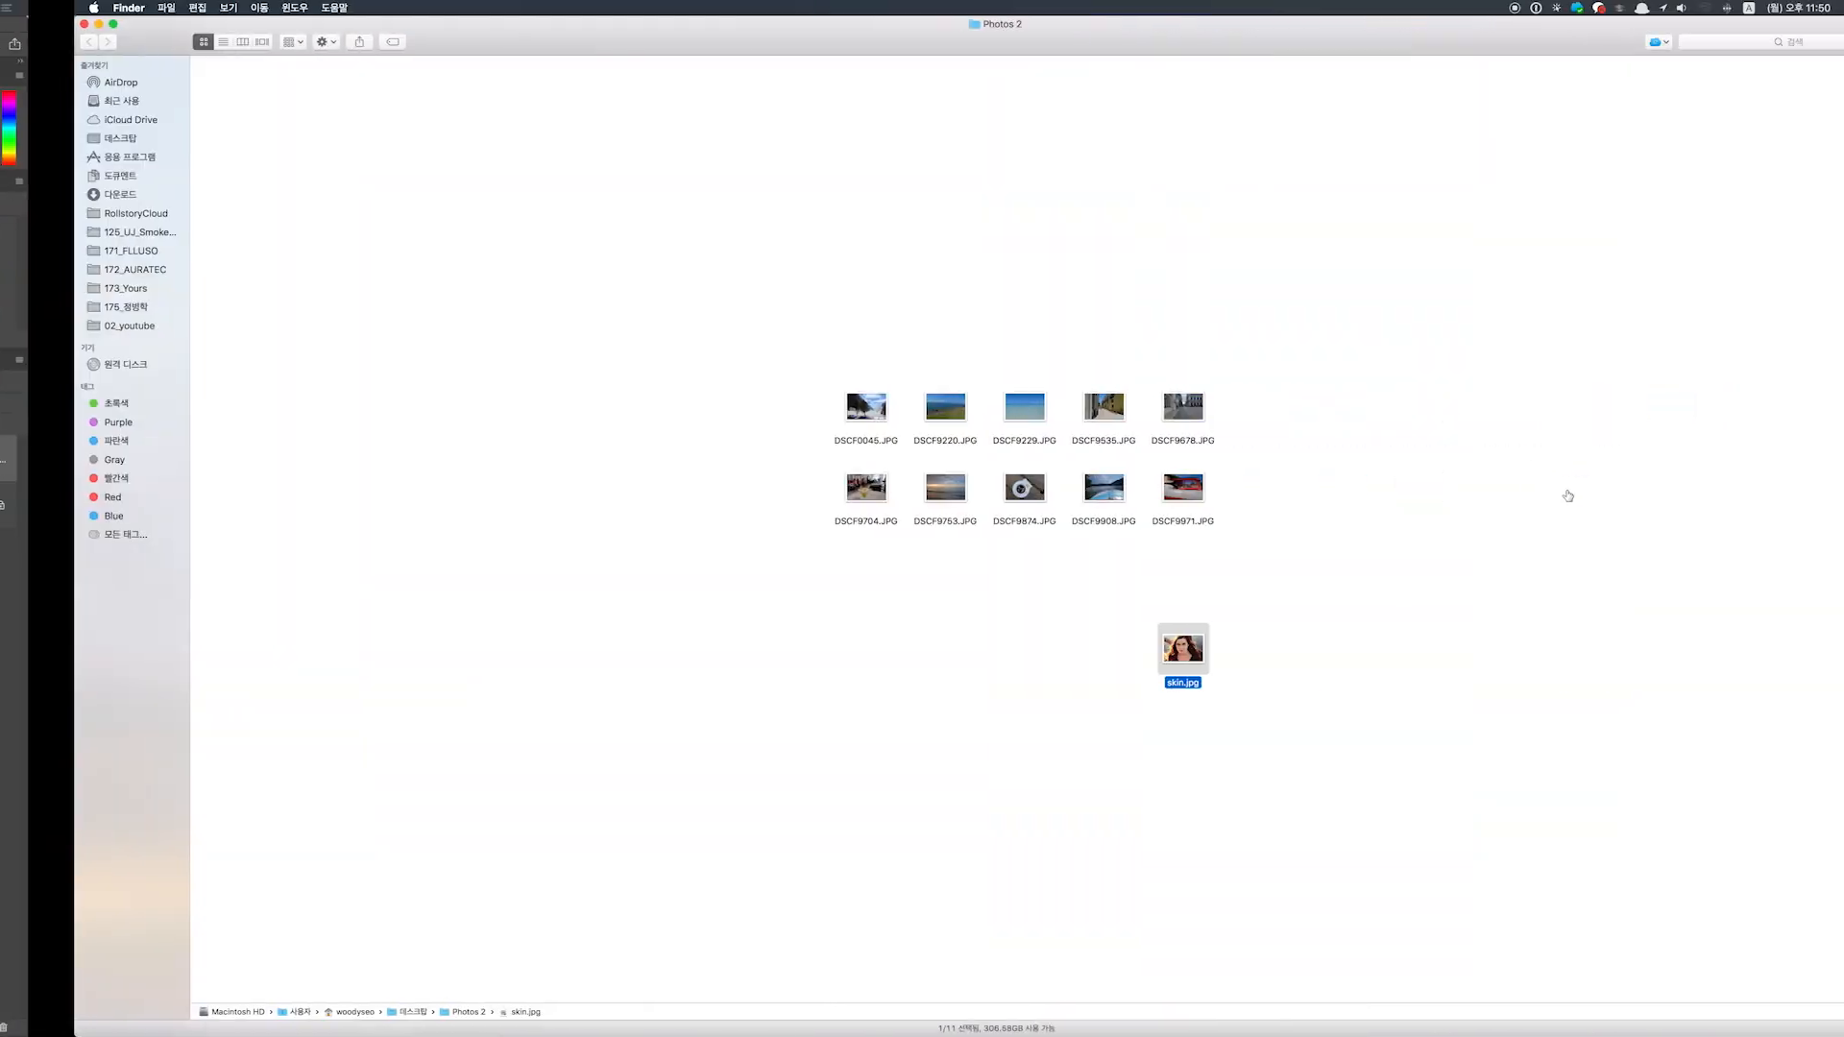
Switch to Finder, select DSCF9753, DSCF9874, DSCF9908 and DSCF9971 in the Photos 2 folder and open them in Photoshop
left_click(1164, 468)
left_click_drag(1197, 469, 852, 513)
left_click_drag(965, 485, 929, 520)
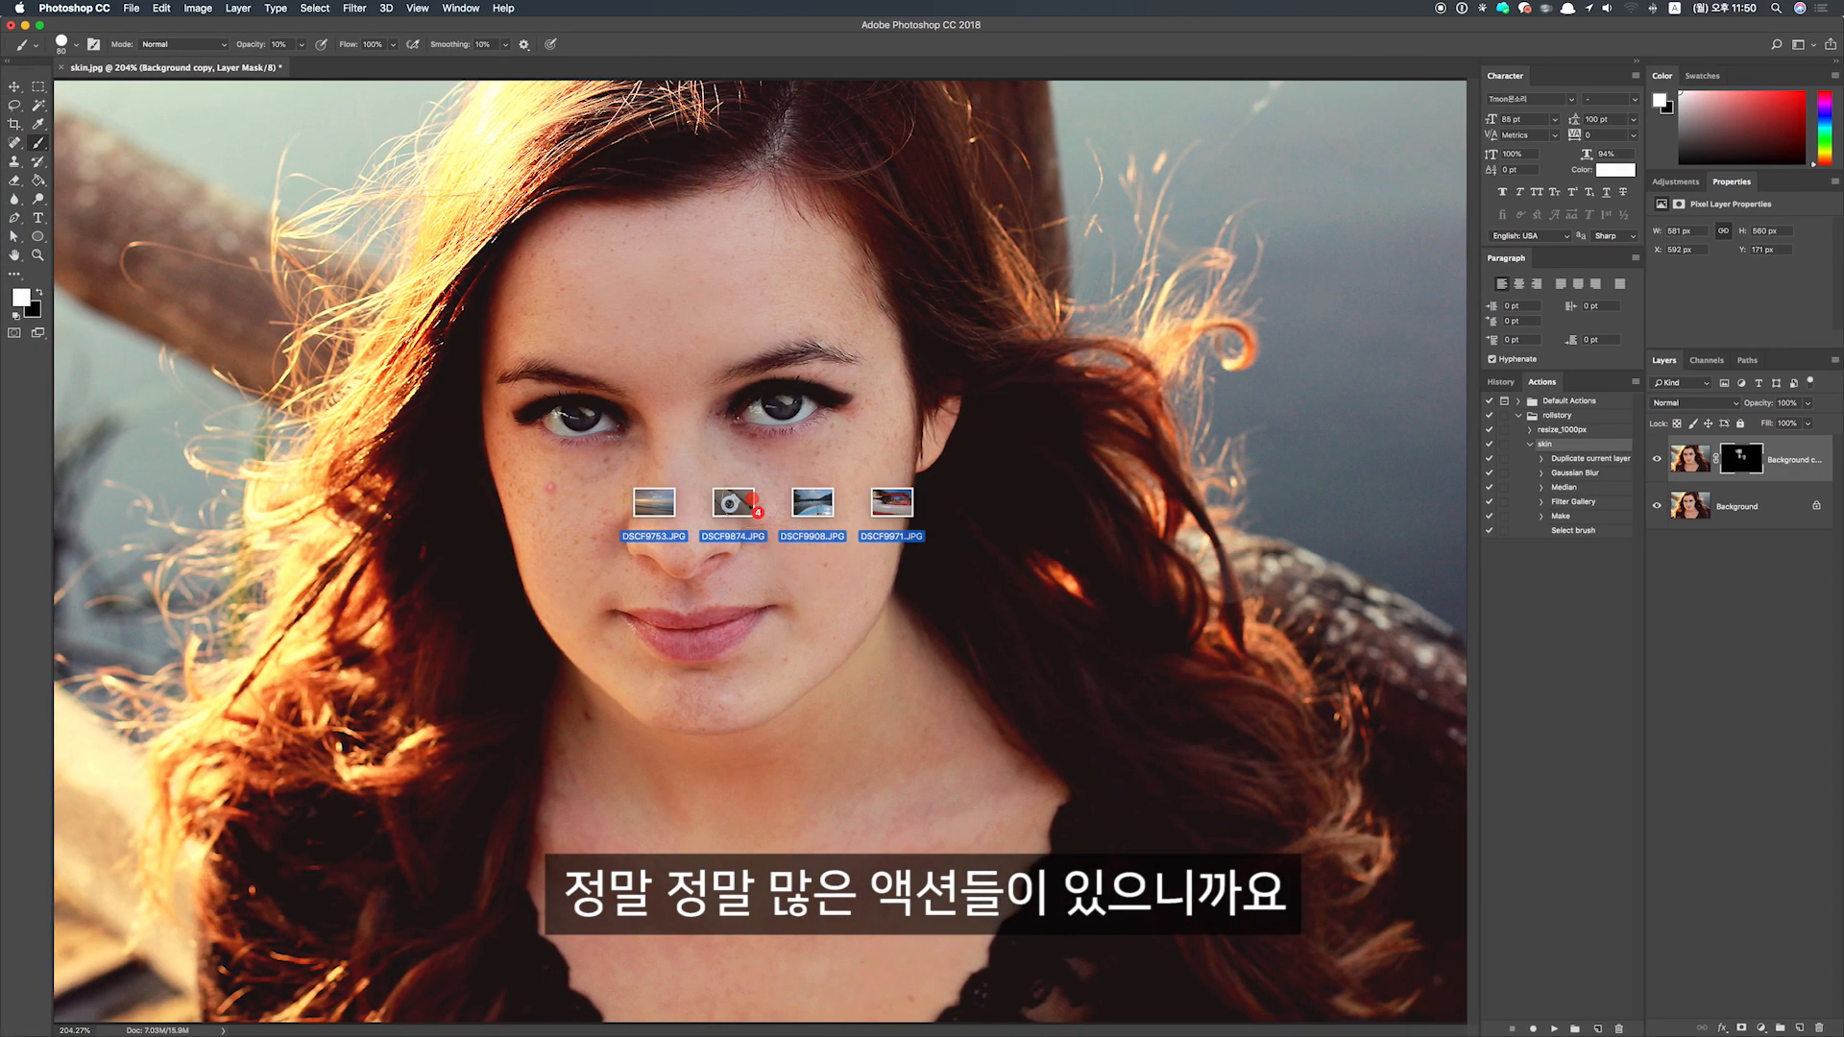
mouse_move(774, 985)
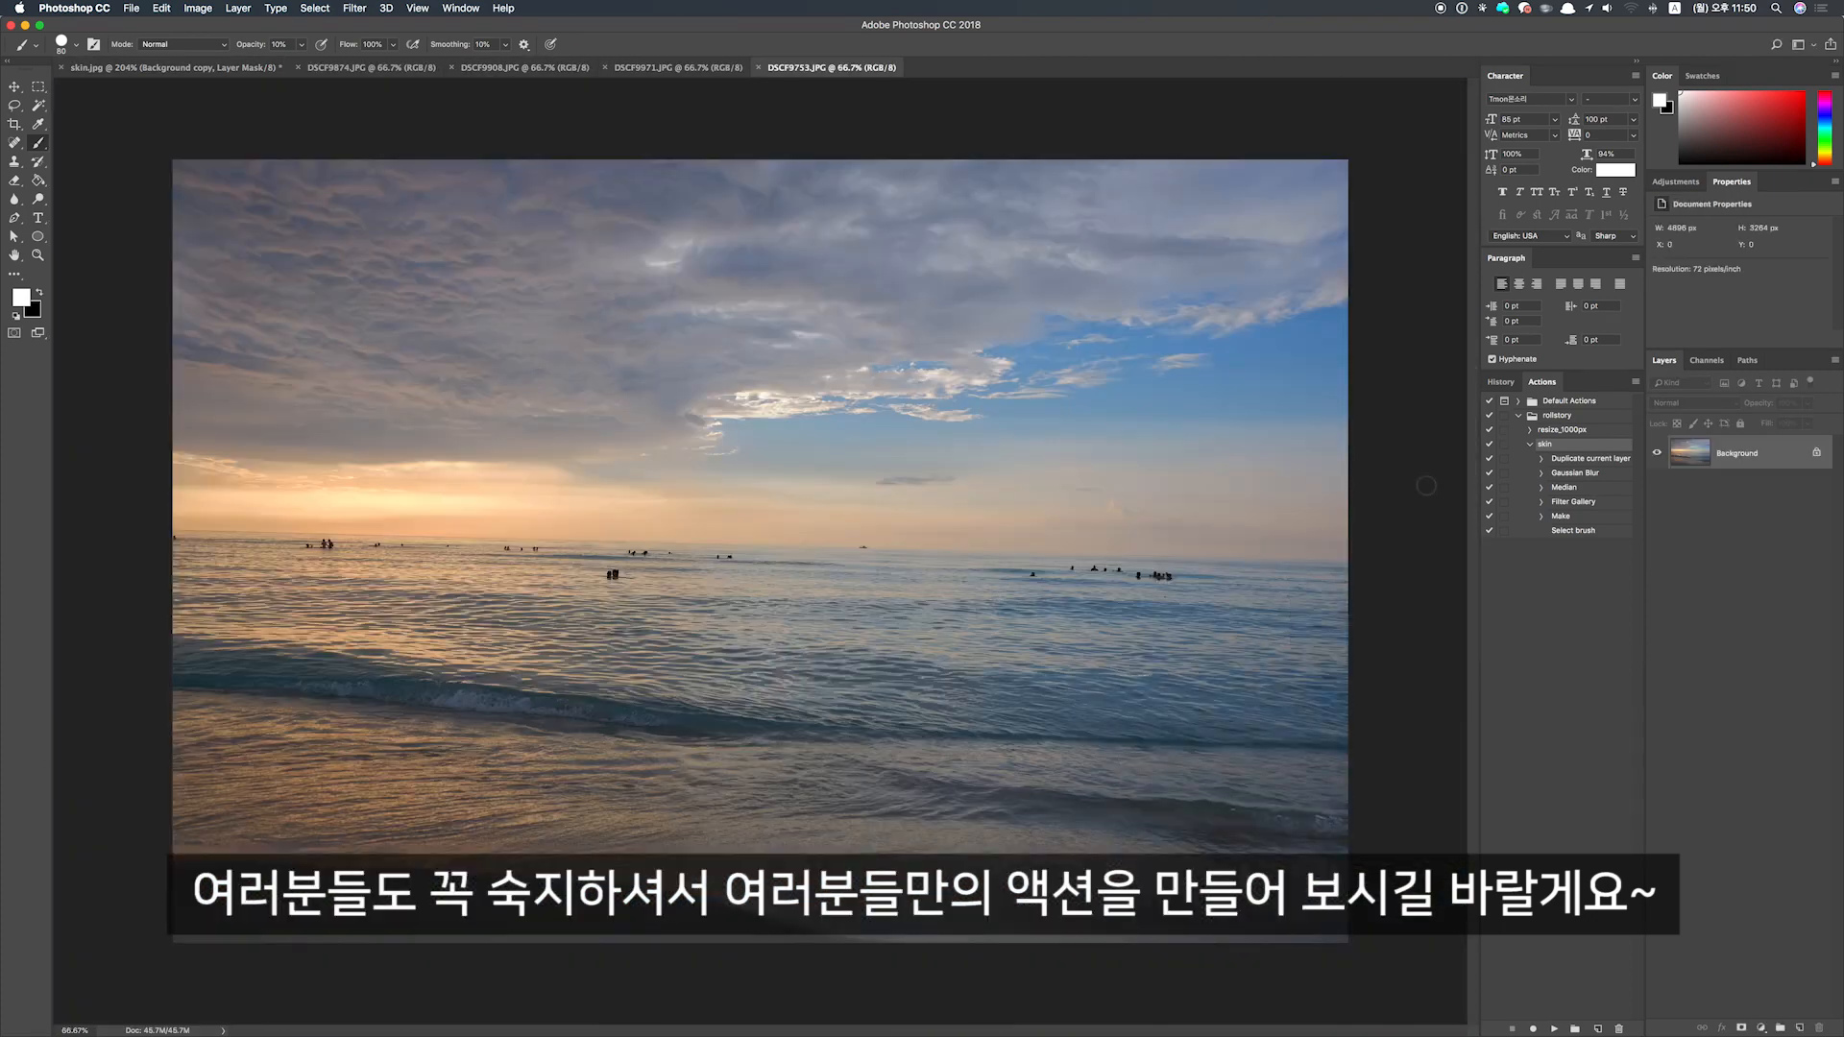
Collapse the skin action and play the resize_1000px action on the four open photos
left_click(1567, 431)
left_click(1541, 444)
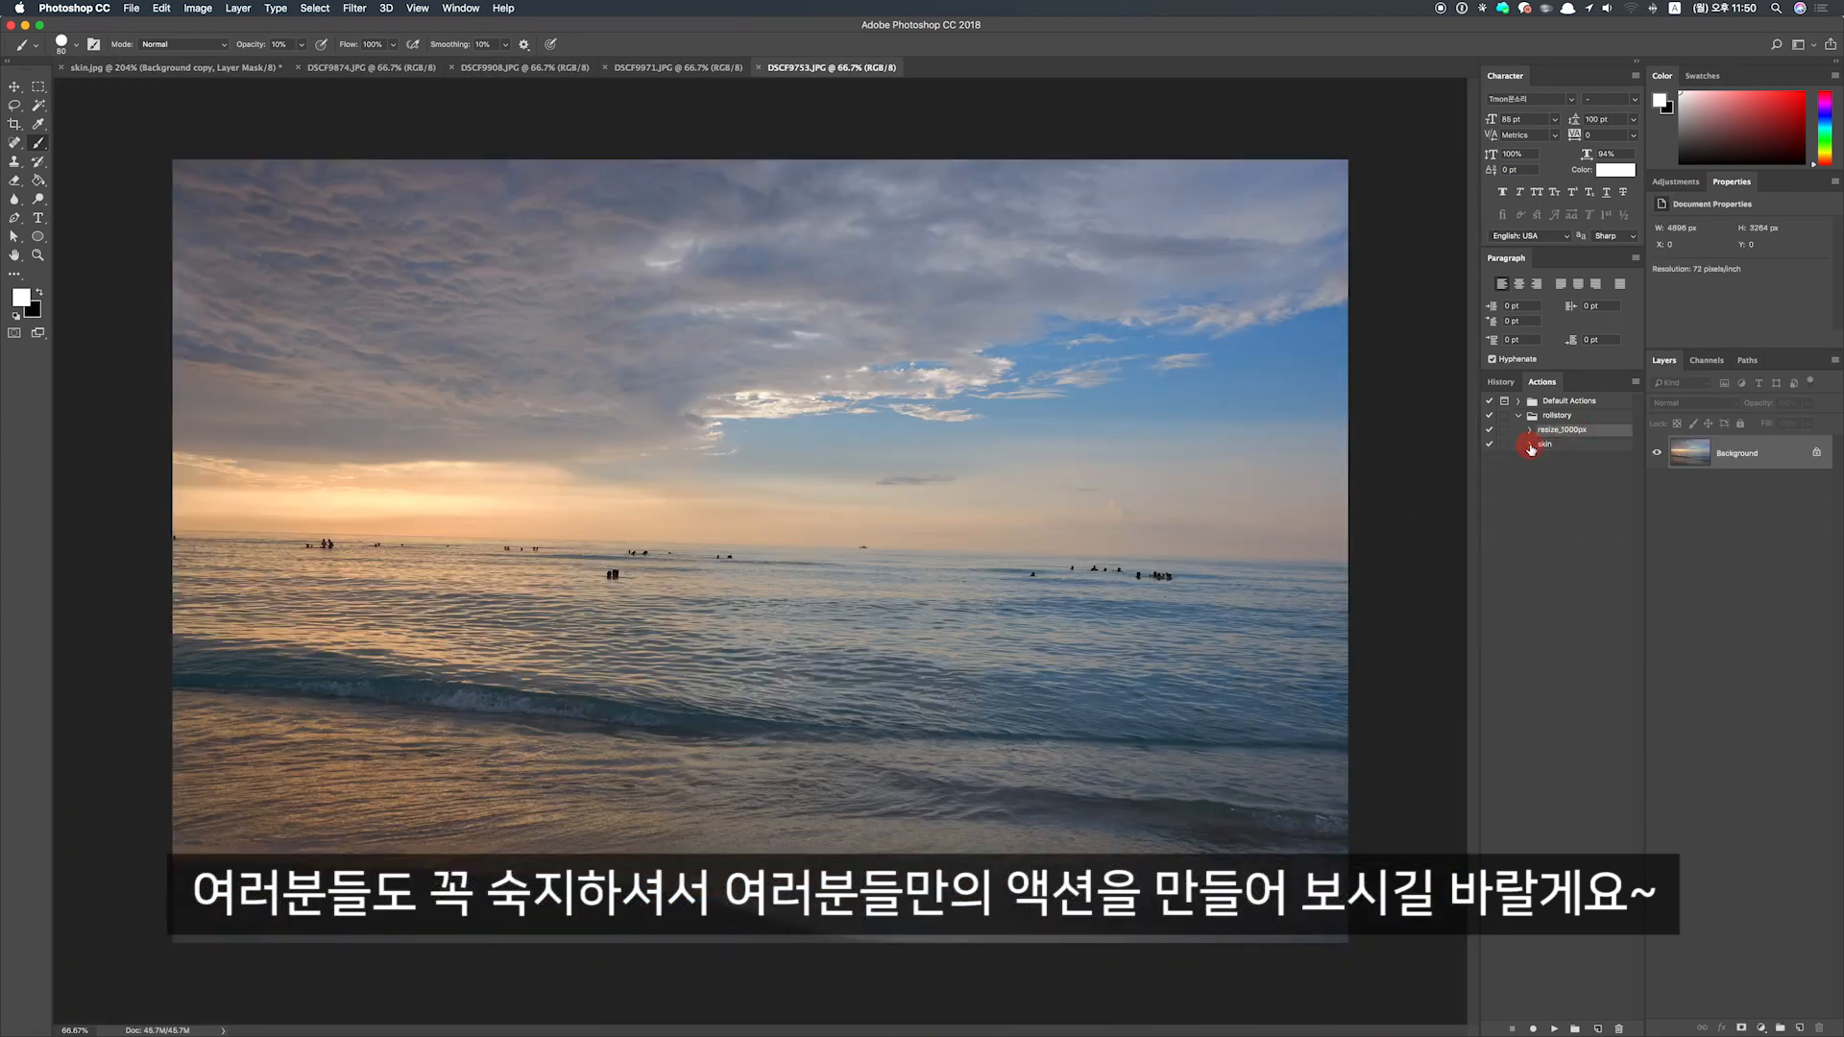
left_click(1551, 1028)
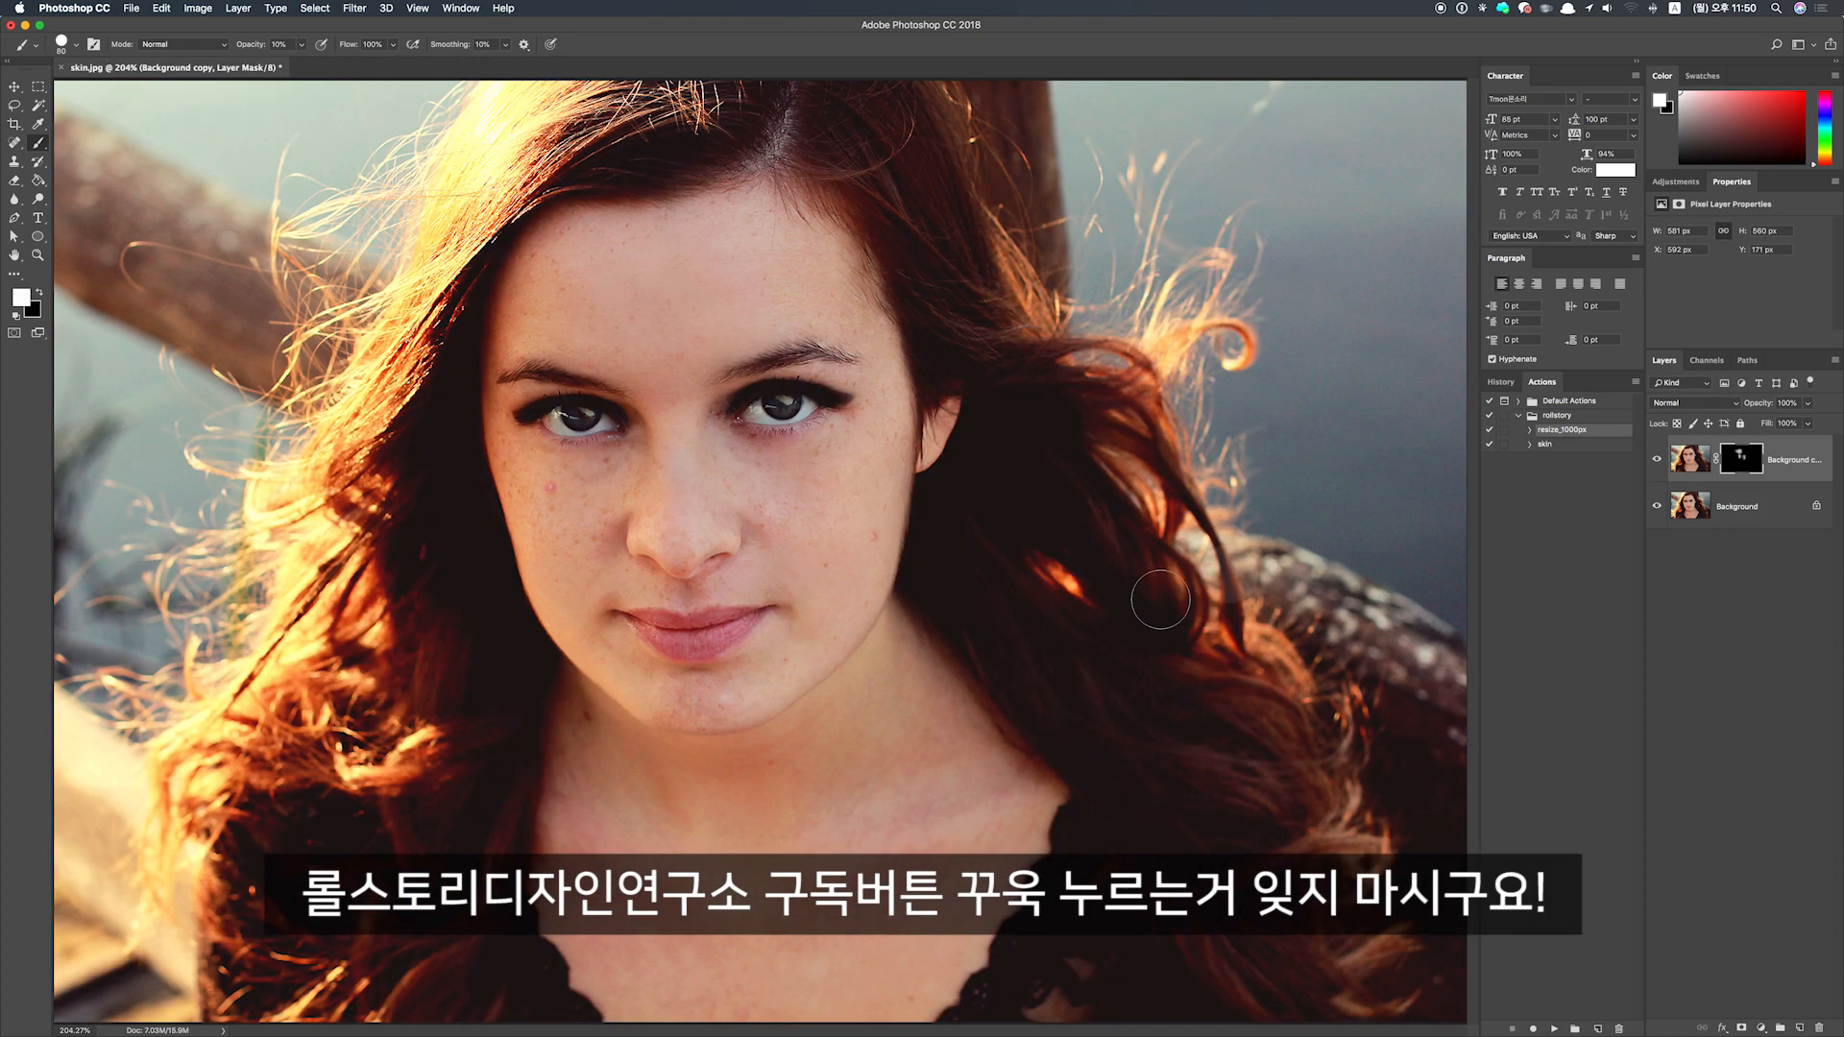
Switch to Finder and preview the resized photos in the Photos 2 folder, starting with DSCF9971.JPG
key("ctrl+Right")
left_click(1180, 488)
key("space")
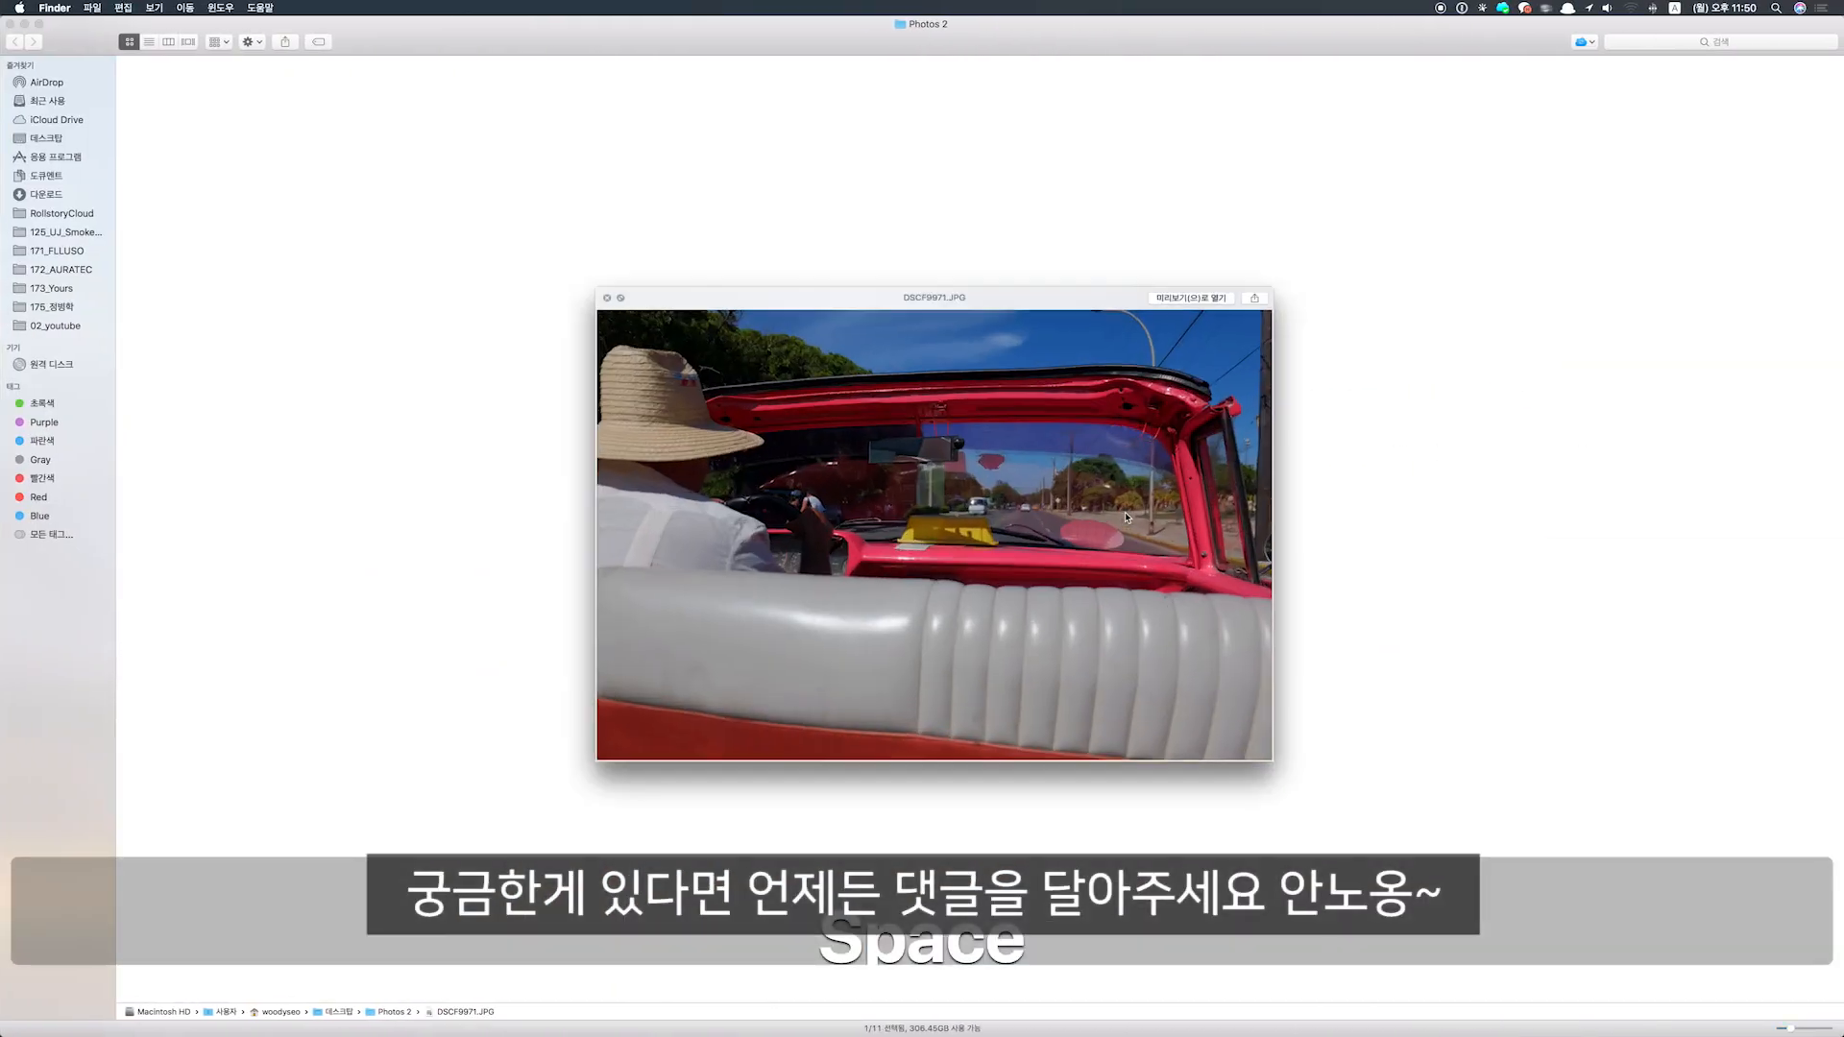
key("Left")
key("Left")
key("Left")
key("Left")
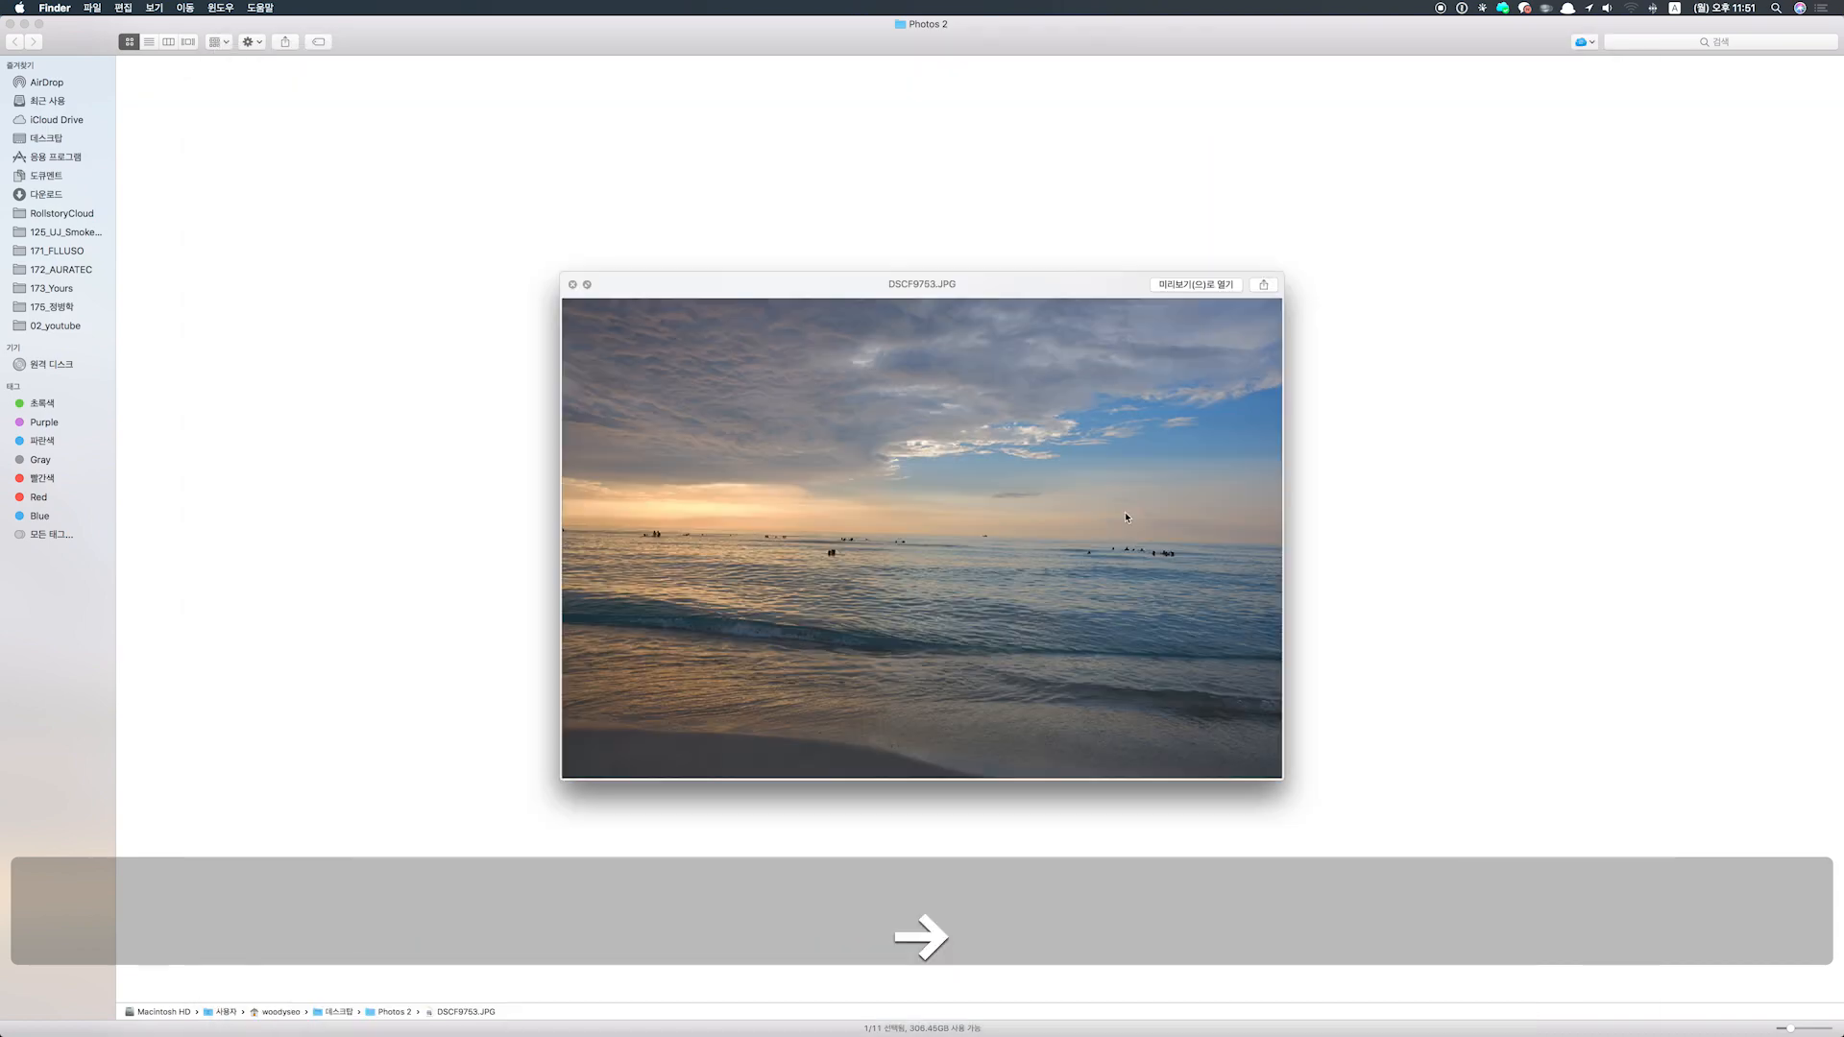
key("Right")
key("Right")
key("Right")
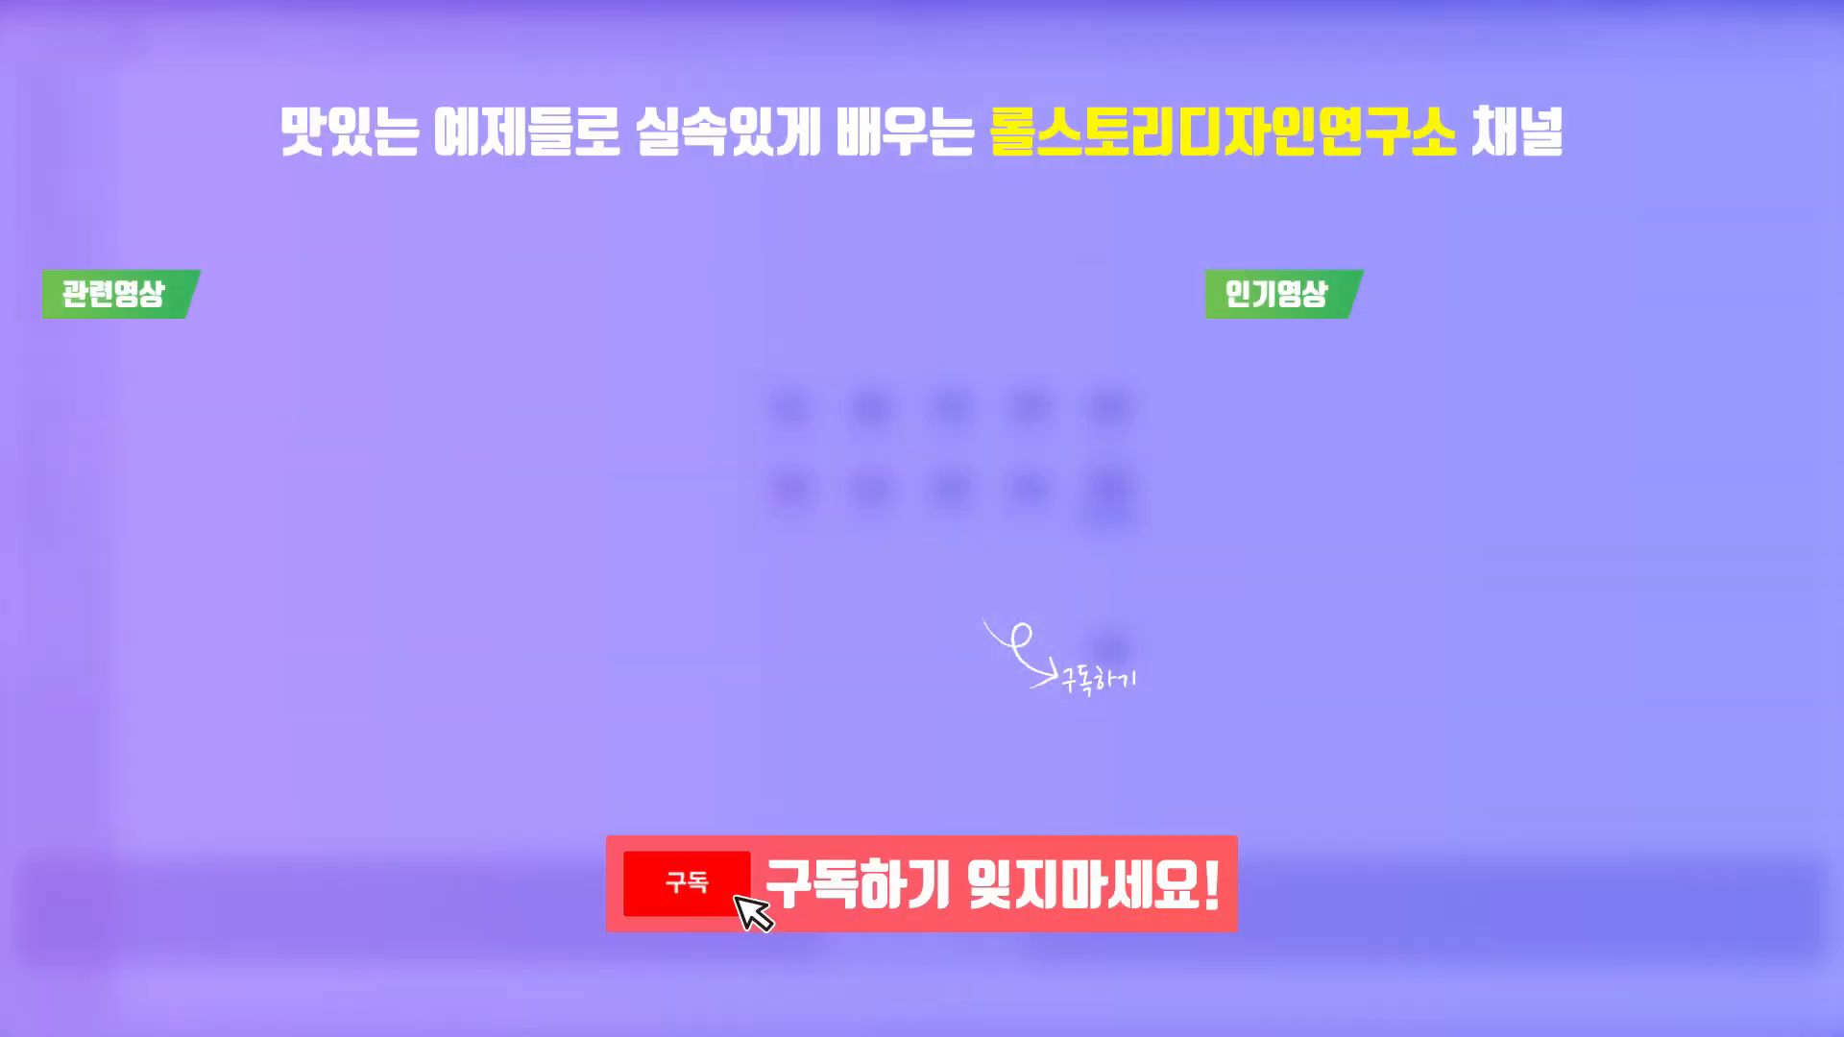